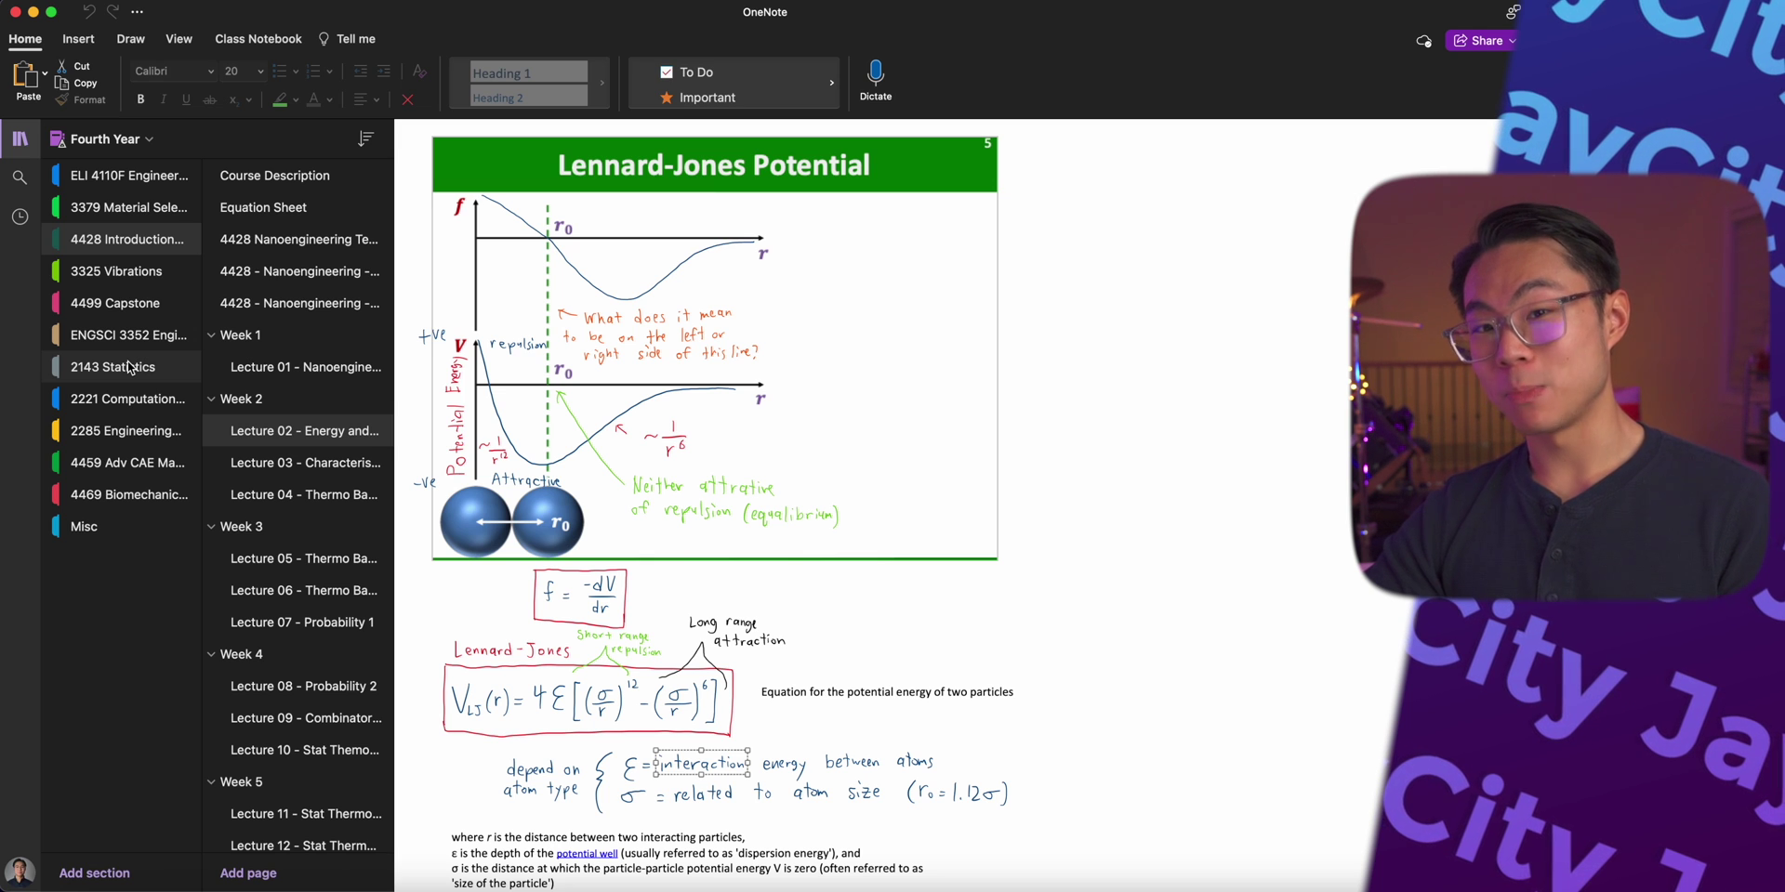
Step: Open the Fourth Year notebook dropdown to list all notebooks
left_click(104, 139)
Step: Open 4428 Introduction to Nanoengineering and view its Lectures, Weekly Assigned Problems, Tutorials and homework sections
left_click(142, 369)
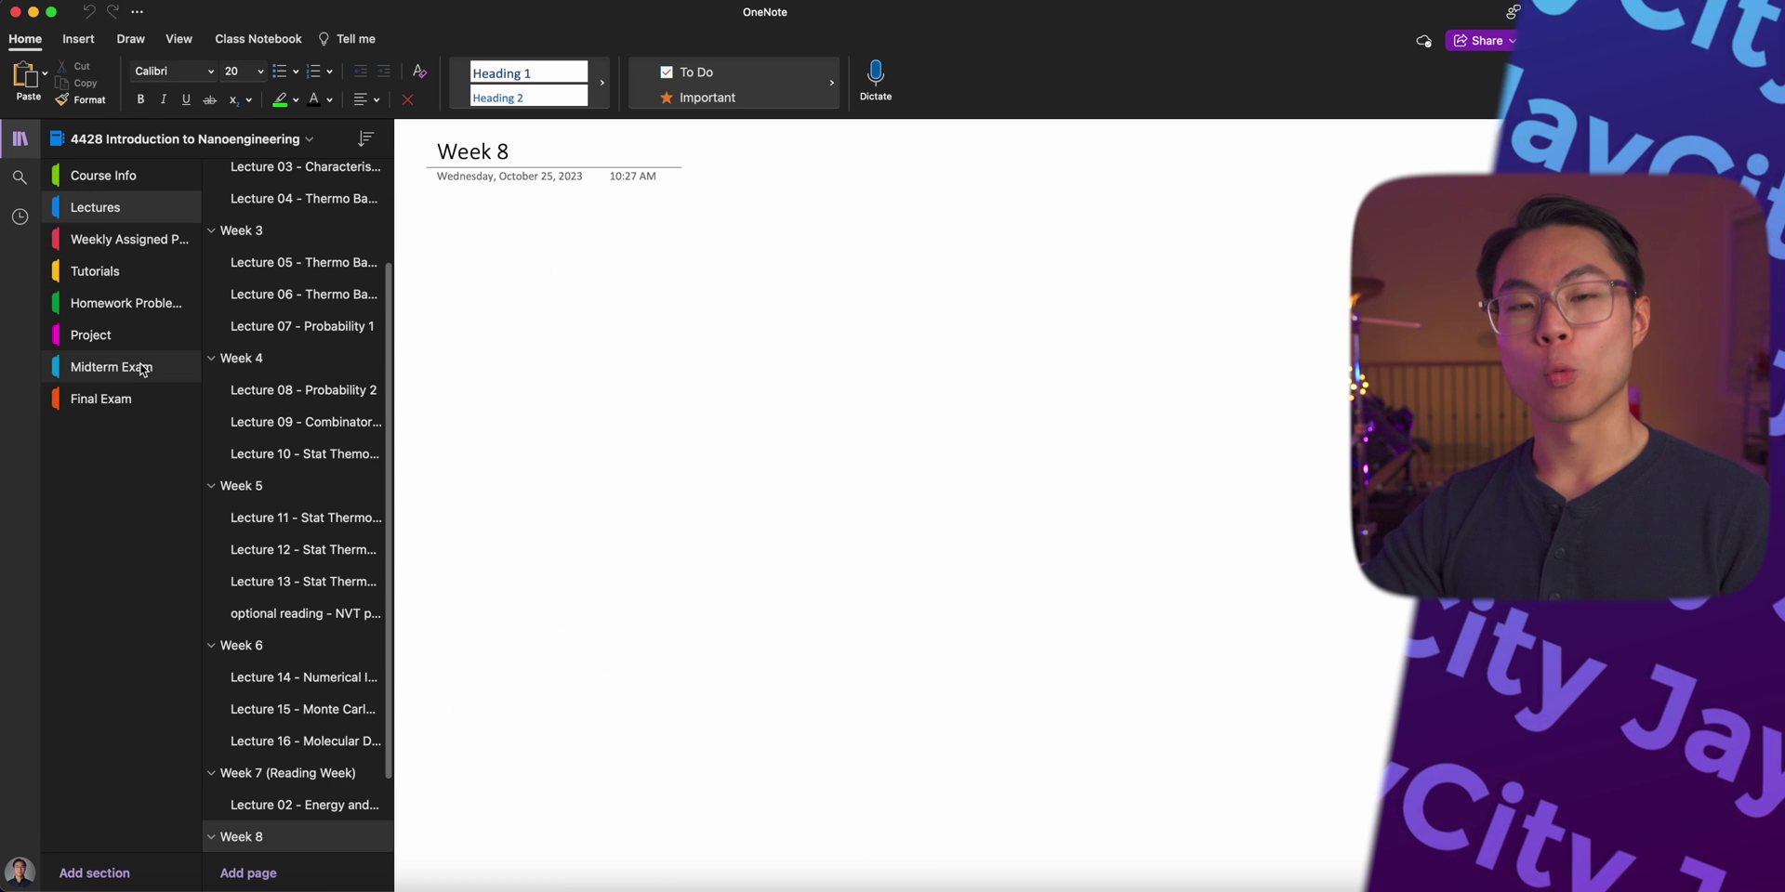
left_click(130, 208)
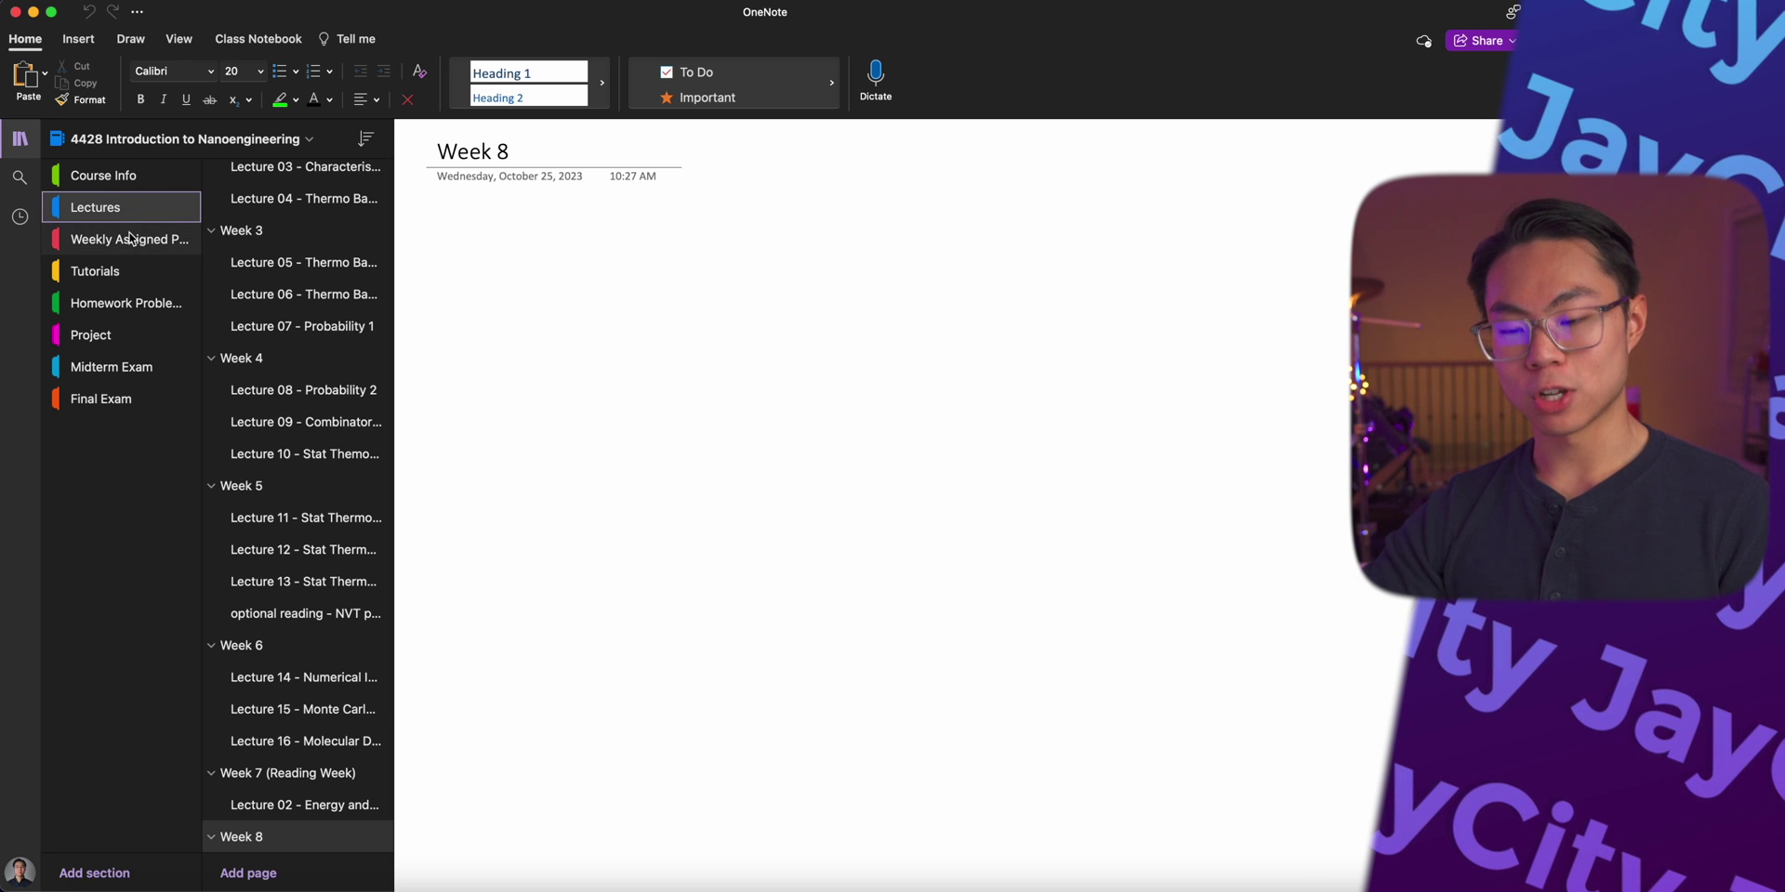
left_click(130, 239)
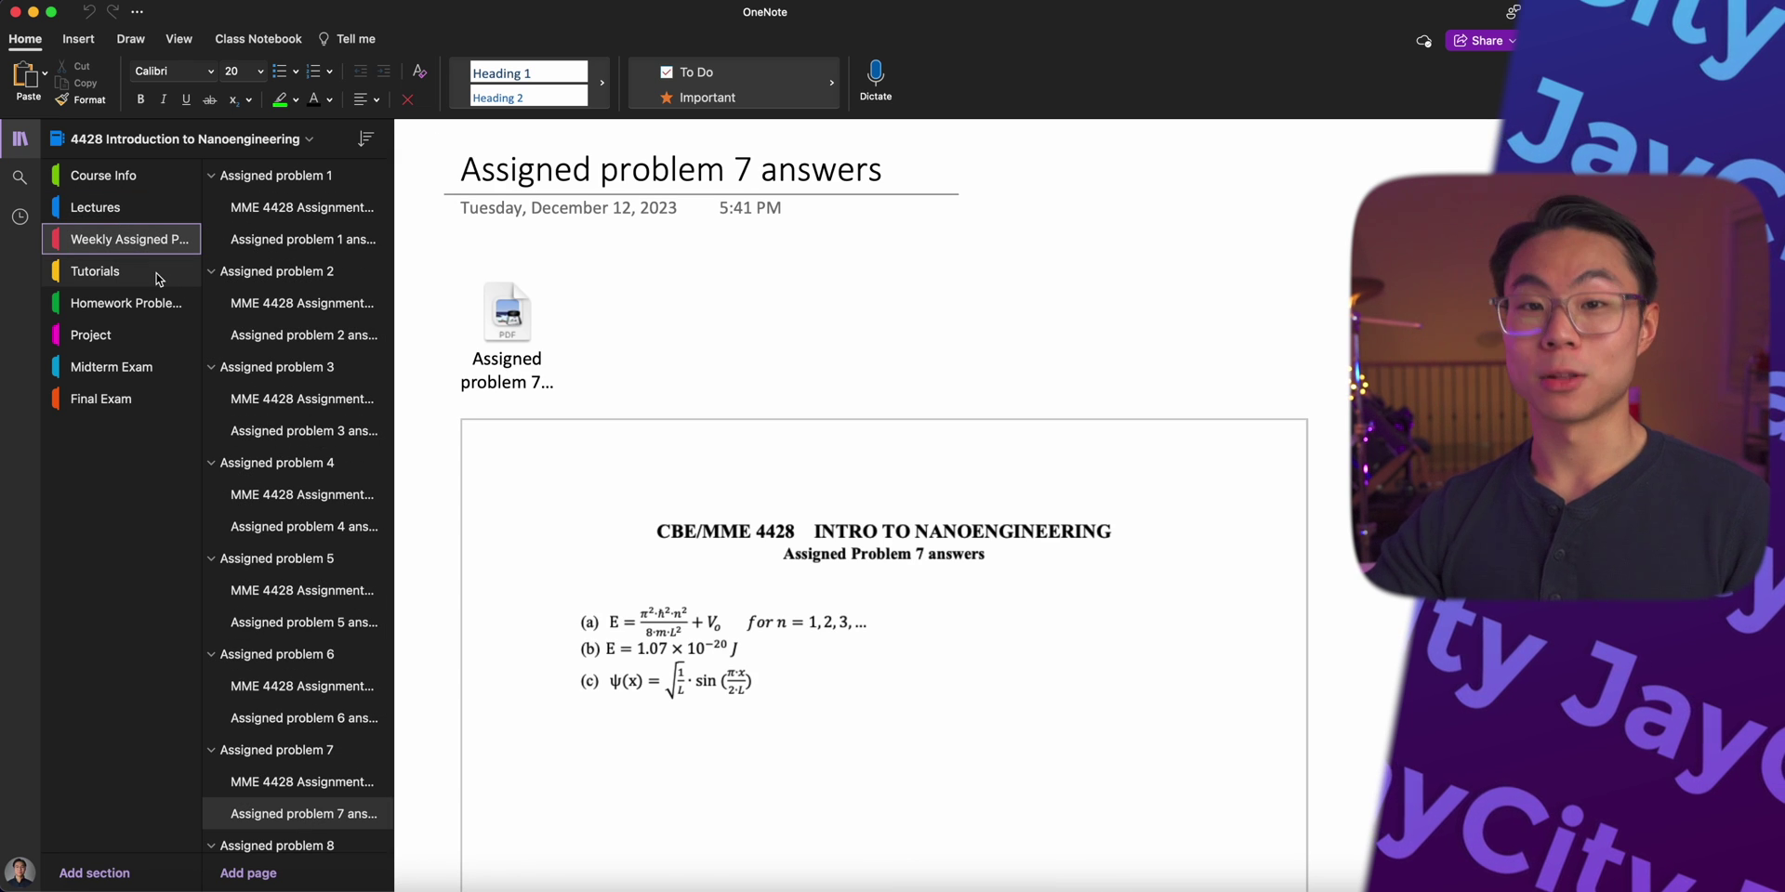
left_click(131, 270)
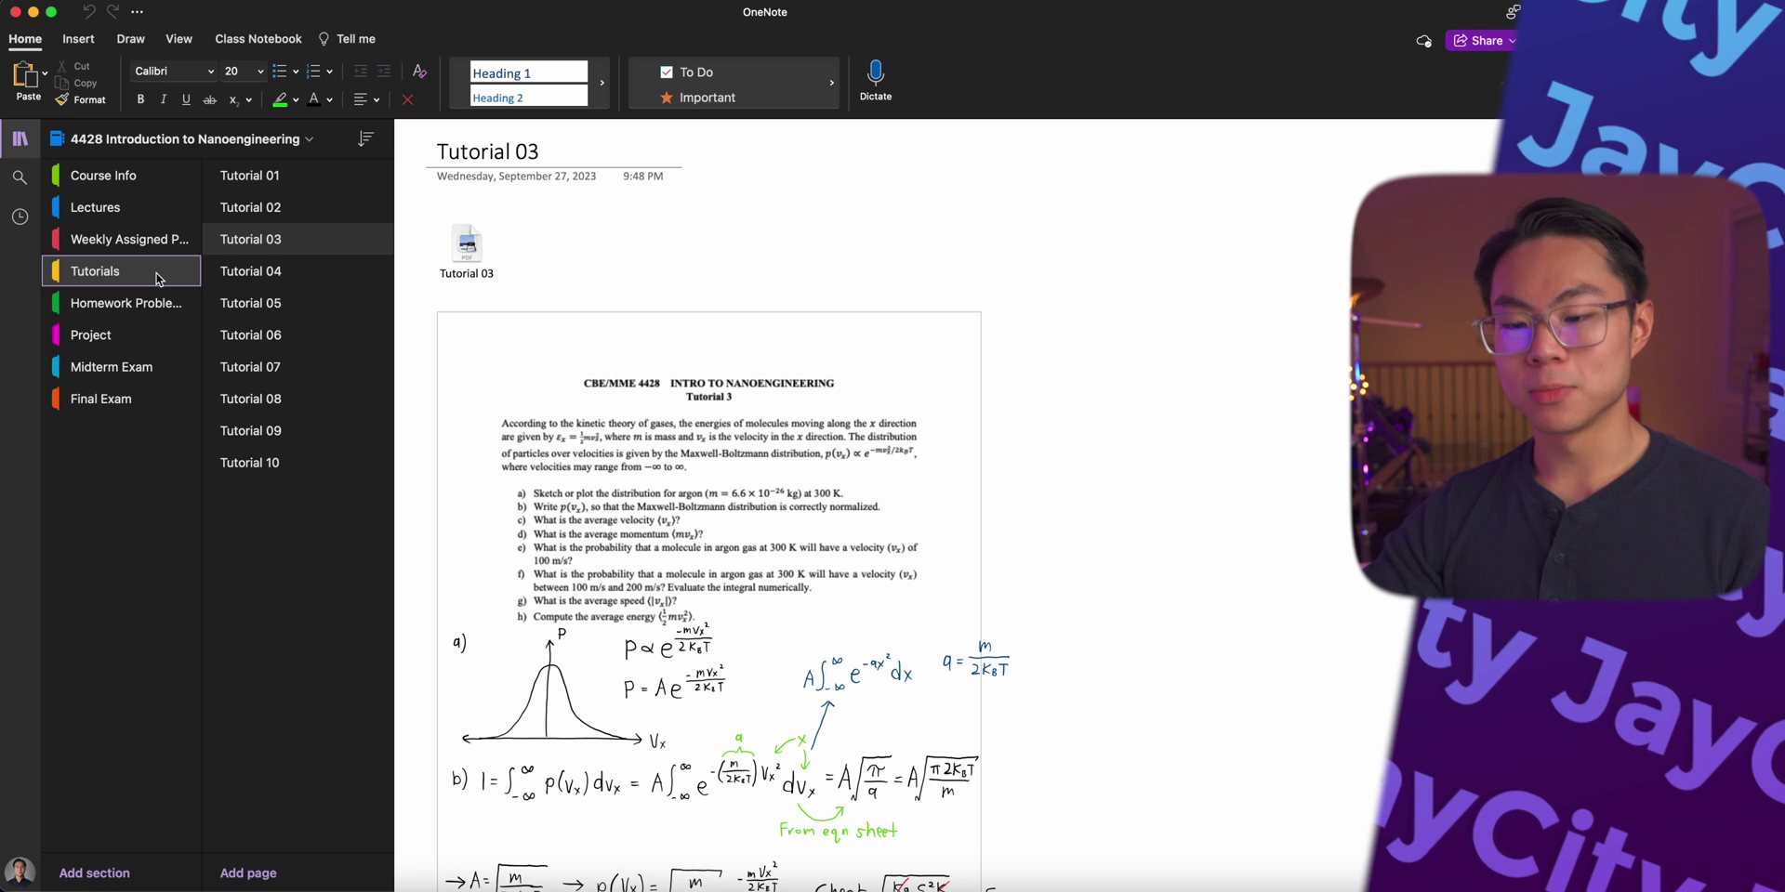
left_click(136, 307)
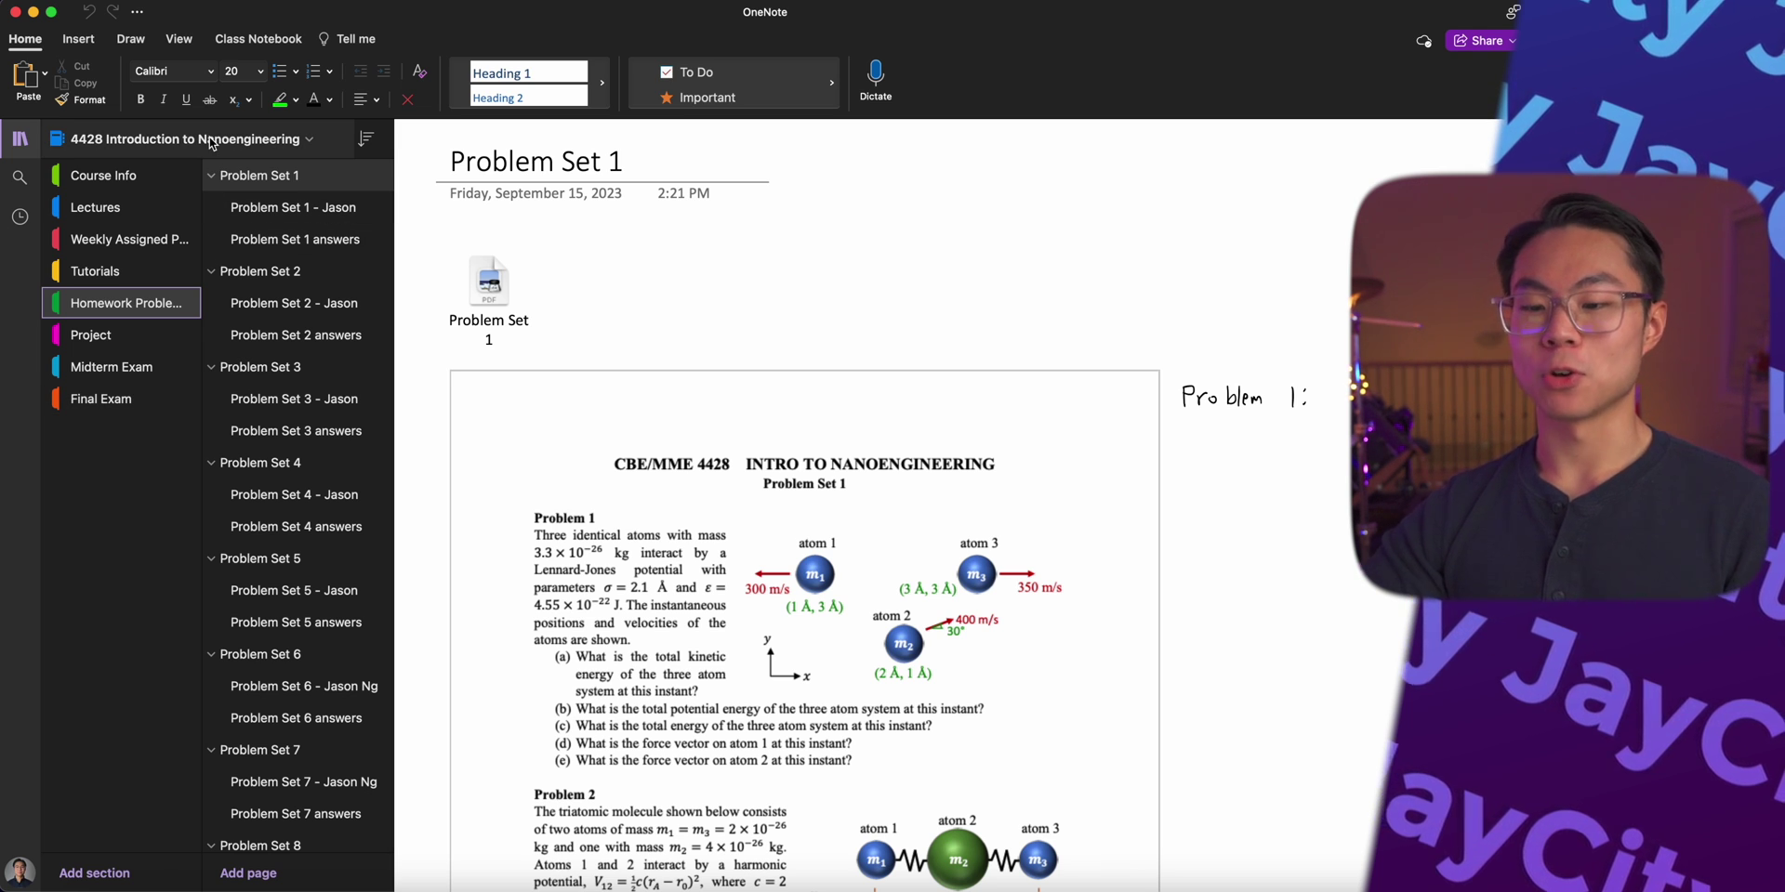
left_click(210, 142)
Step: Switch to the Fourth Year notebook and view the Lecture 11 - Stat Thermo NVE 2 and Tutorial 03 pages
left_click(181, 334)
scroll(319, 430, "down", 1)
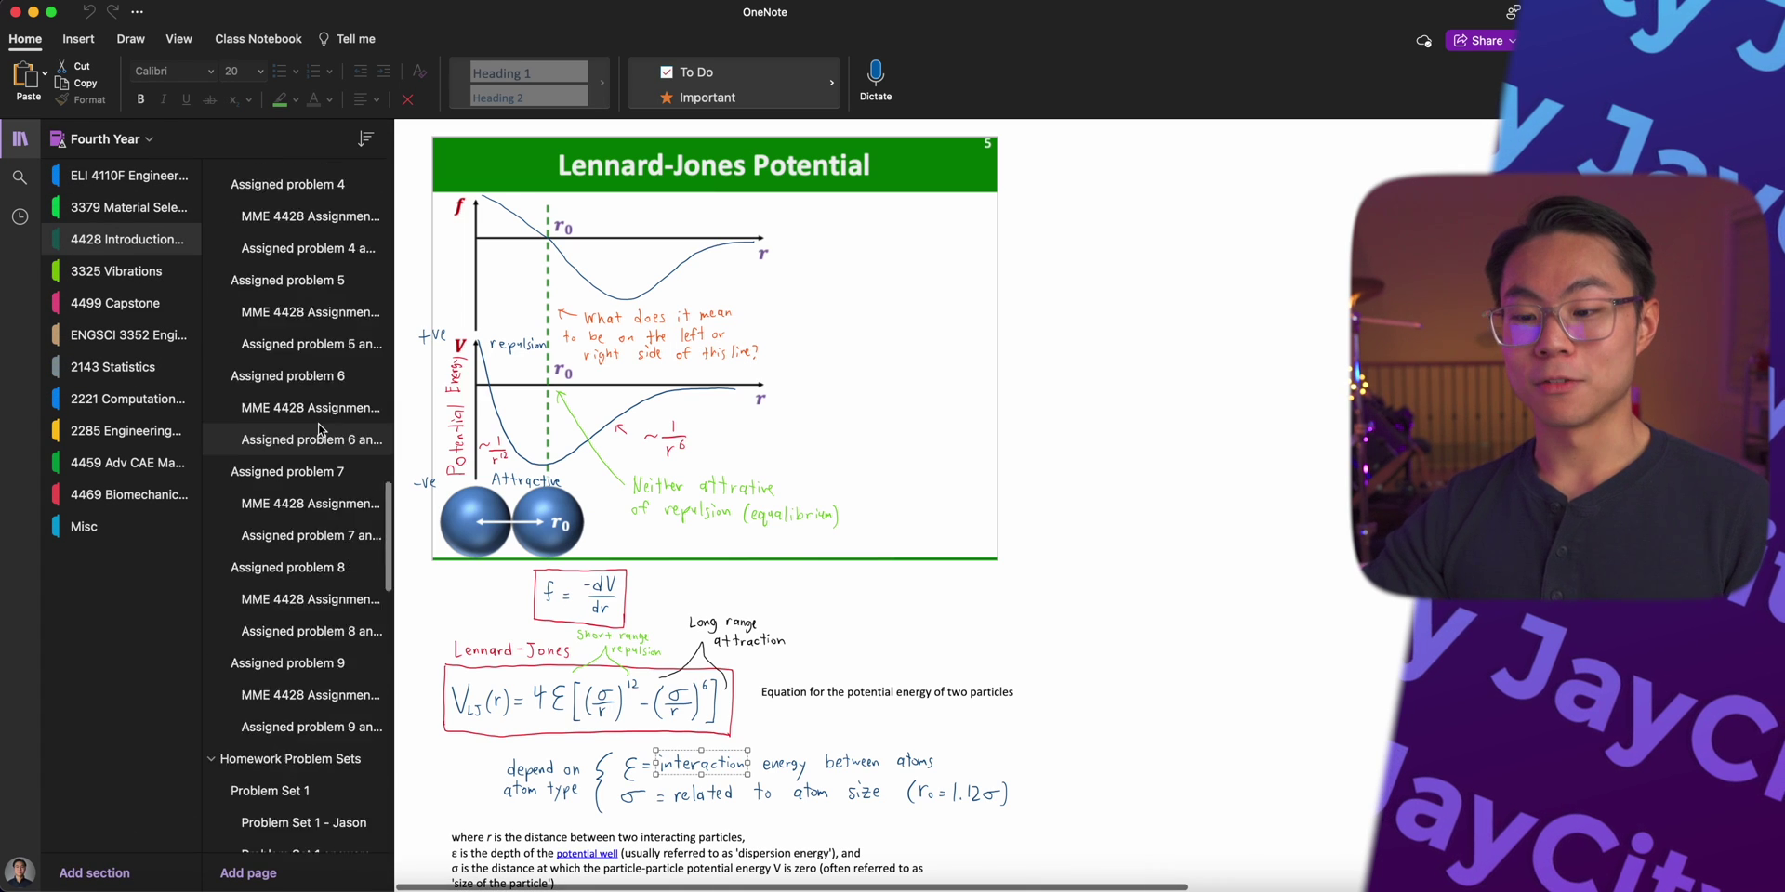
scroll(319, 430, "down", 10)
scroll(319, 429, "up", 8)
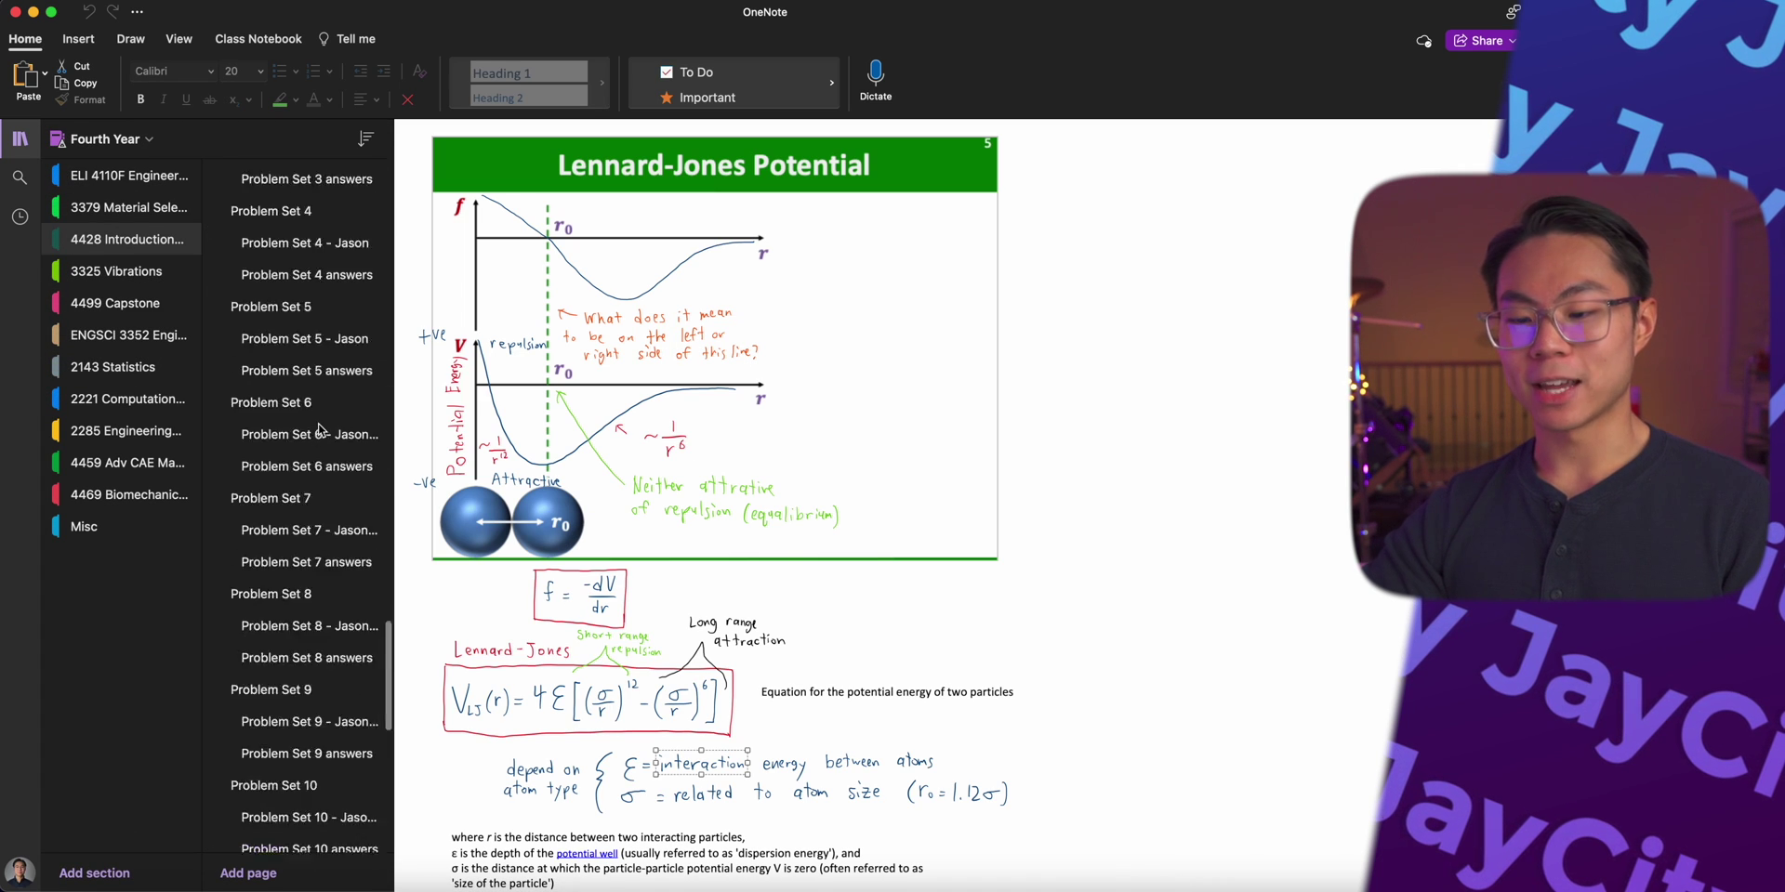
scroll(319, 430, "up", 5)
scroll(319, 429, "down", 5)
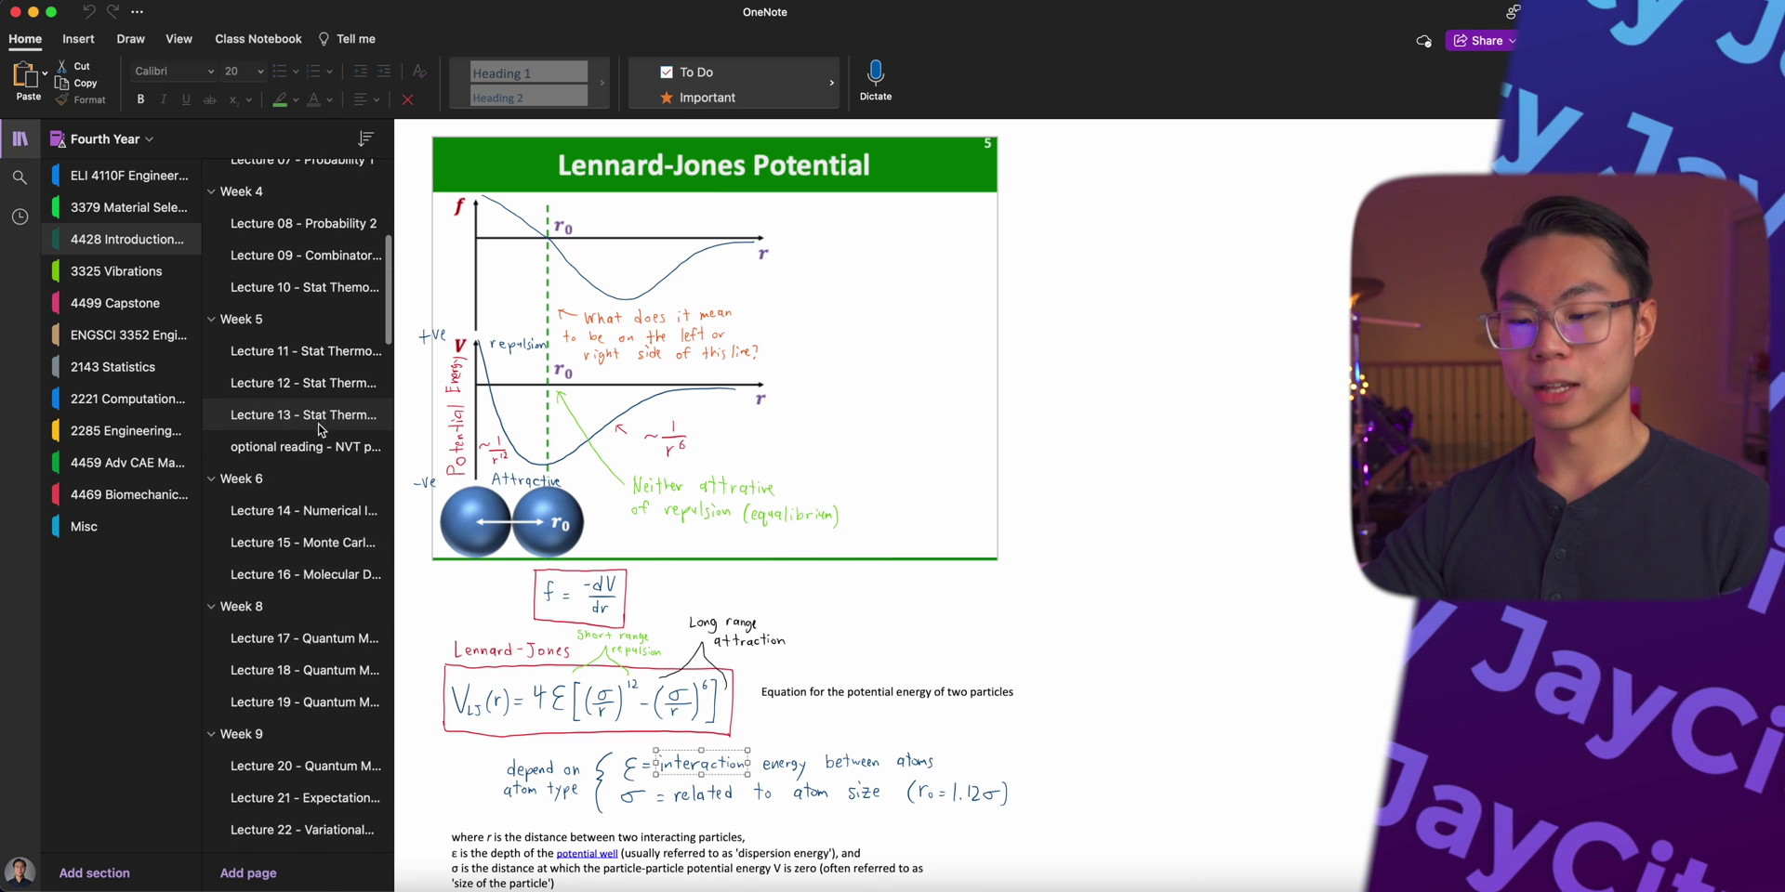
left_click(281, 322)
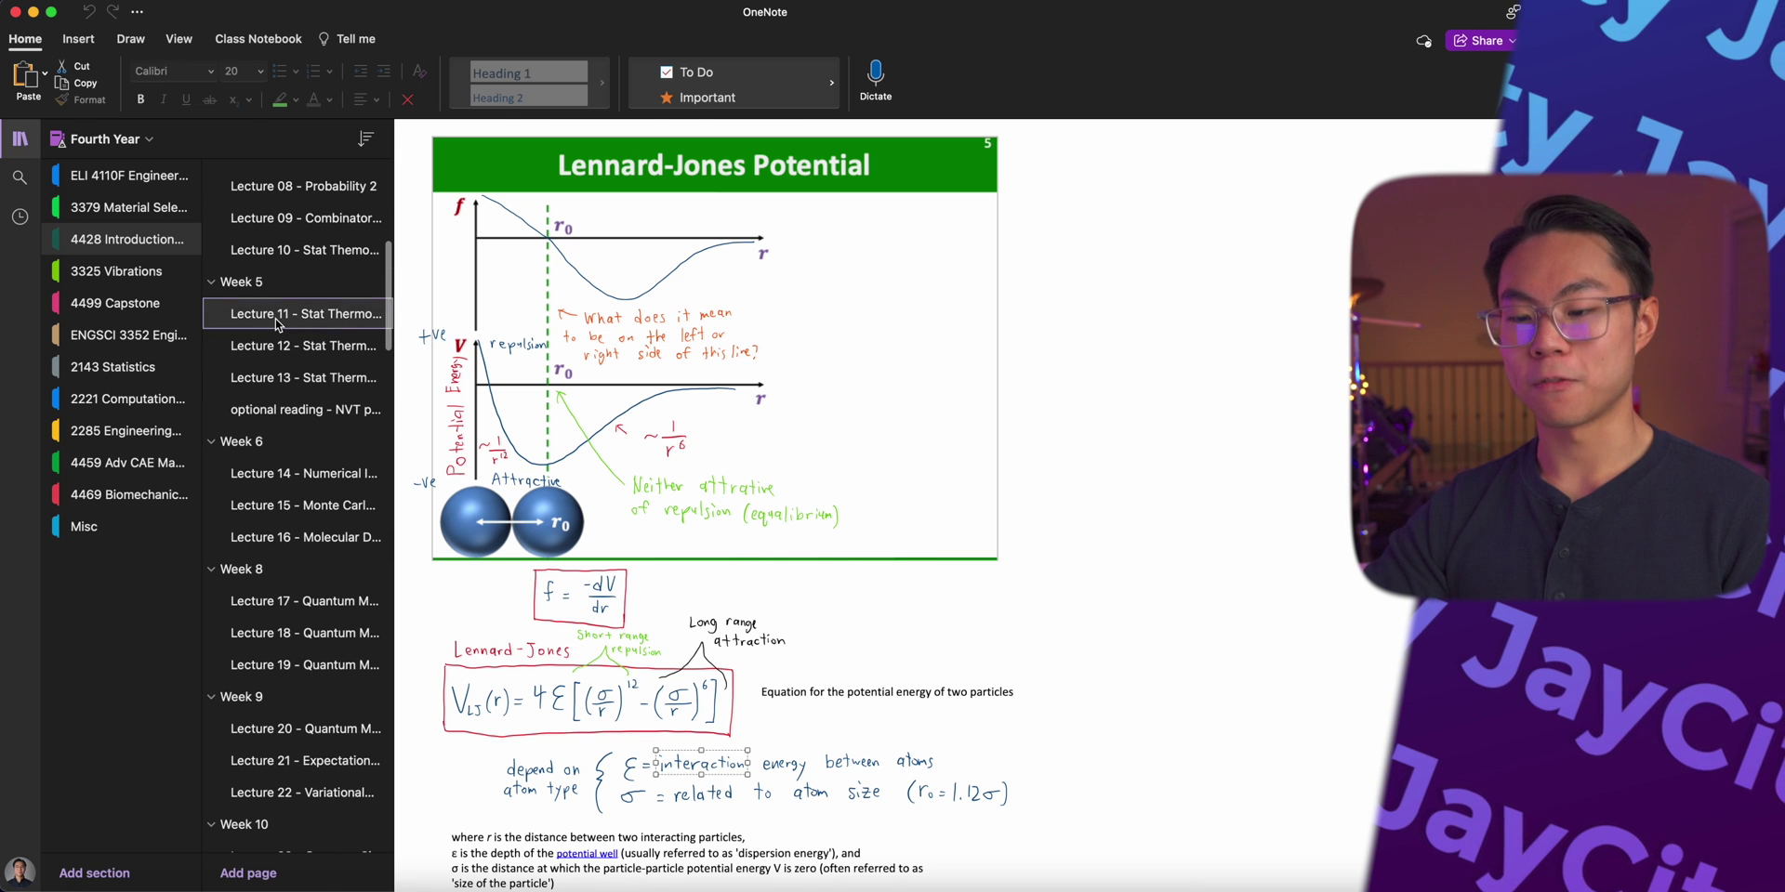
scroll(278, 323, "down", 10)
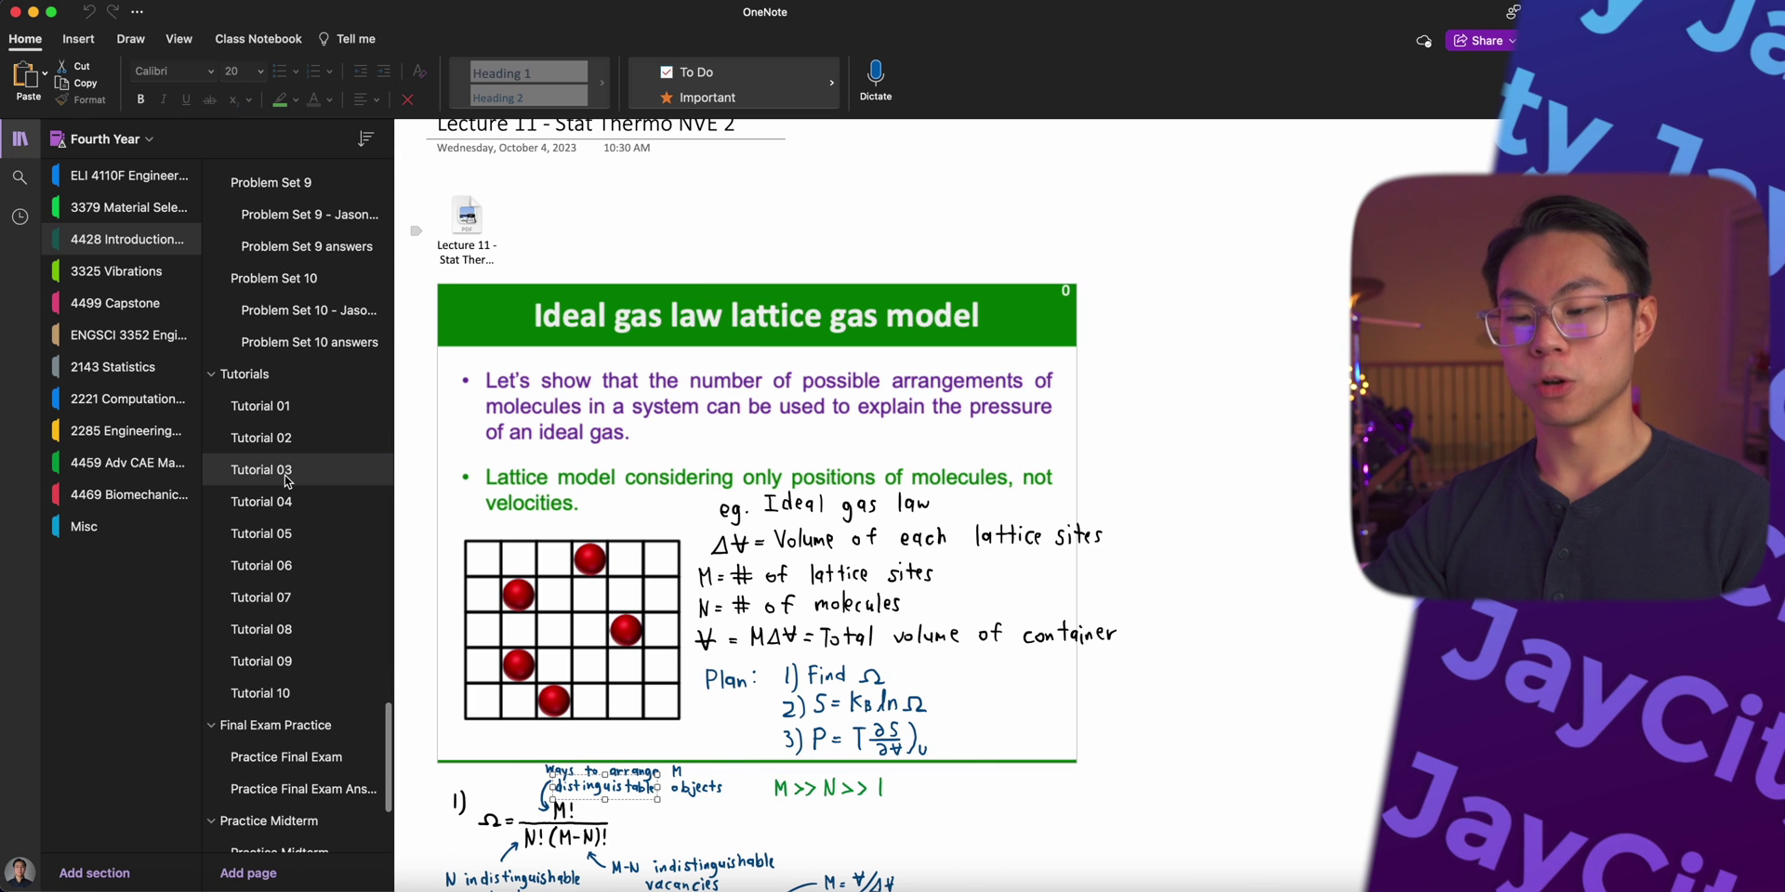
left_click(286, 480)
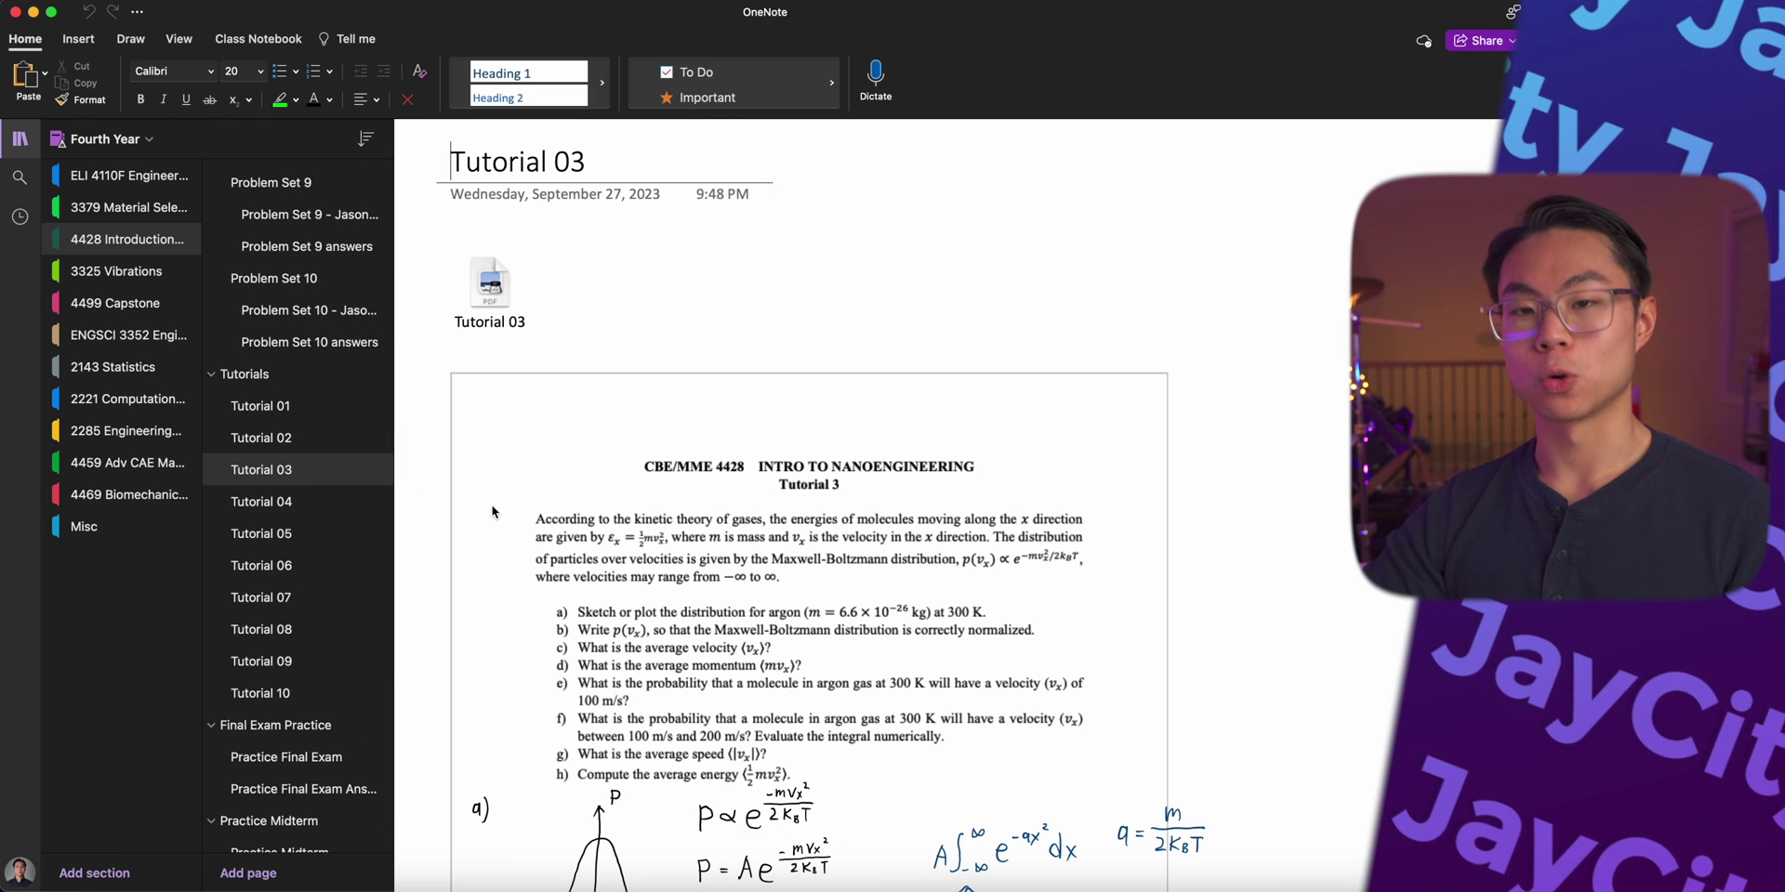
scroll(298, 326, "up", 15)
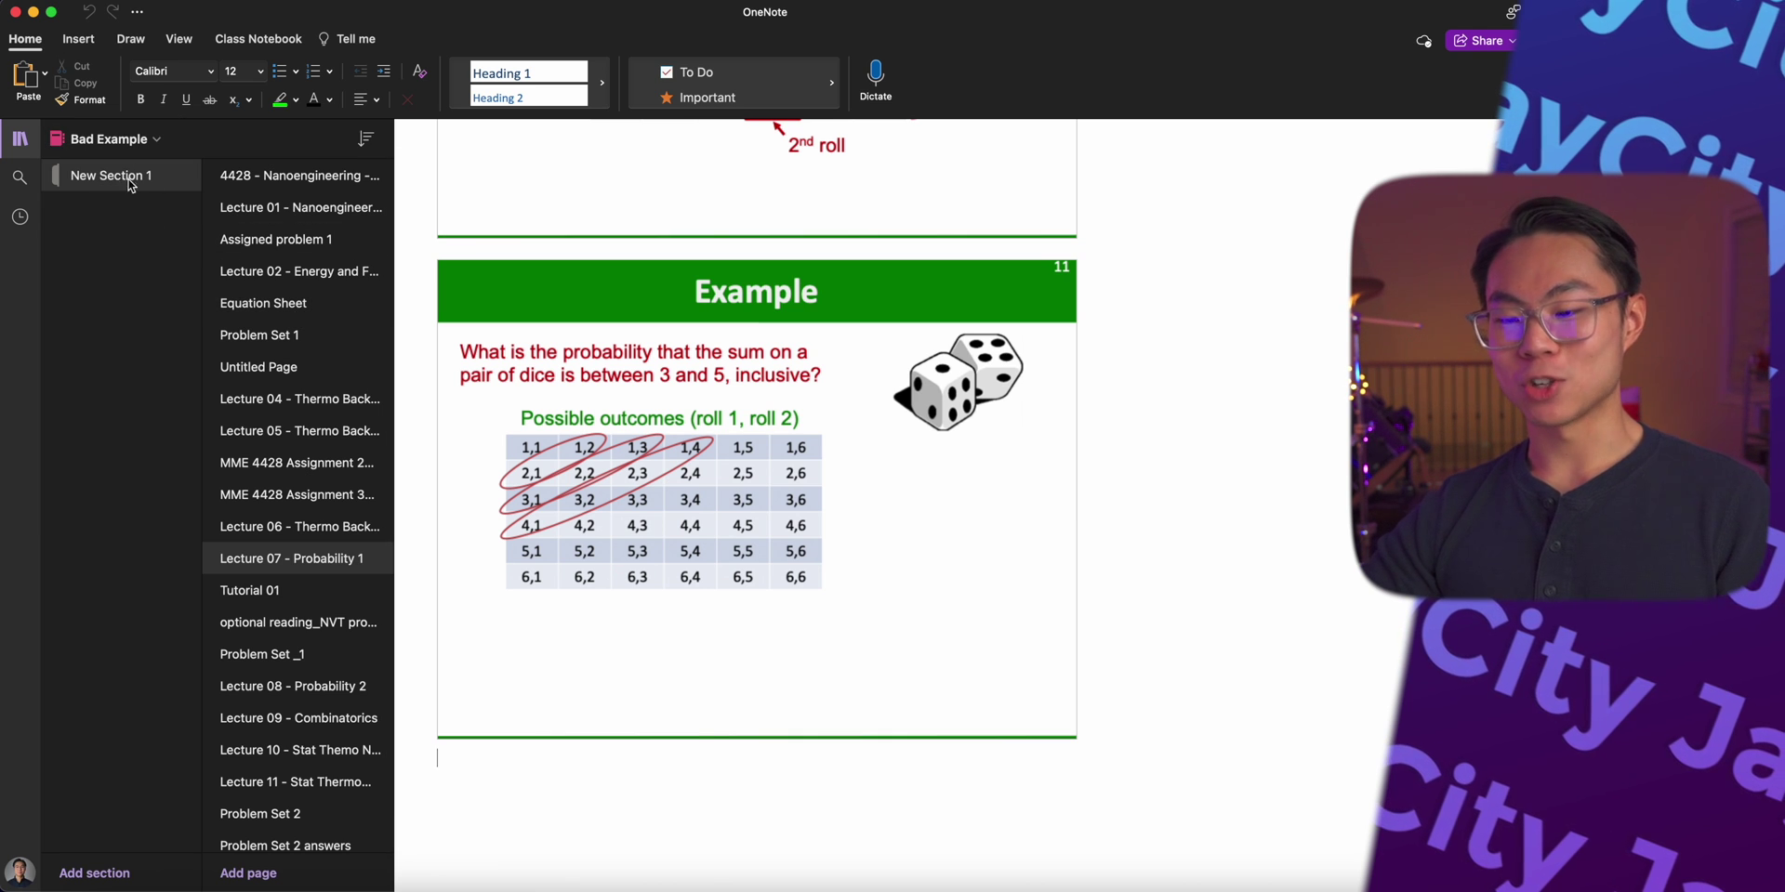
Step: View the 4428 course outline, Lecture 01, Assigned problem 1 and Problem Set 1 pages
left_click(298, 181)
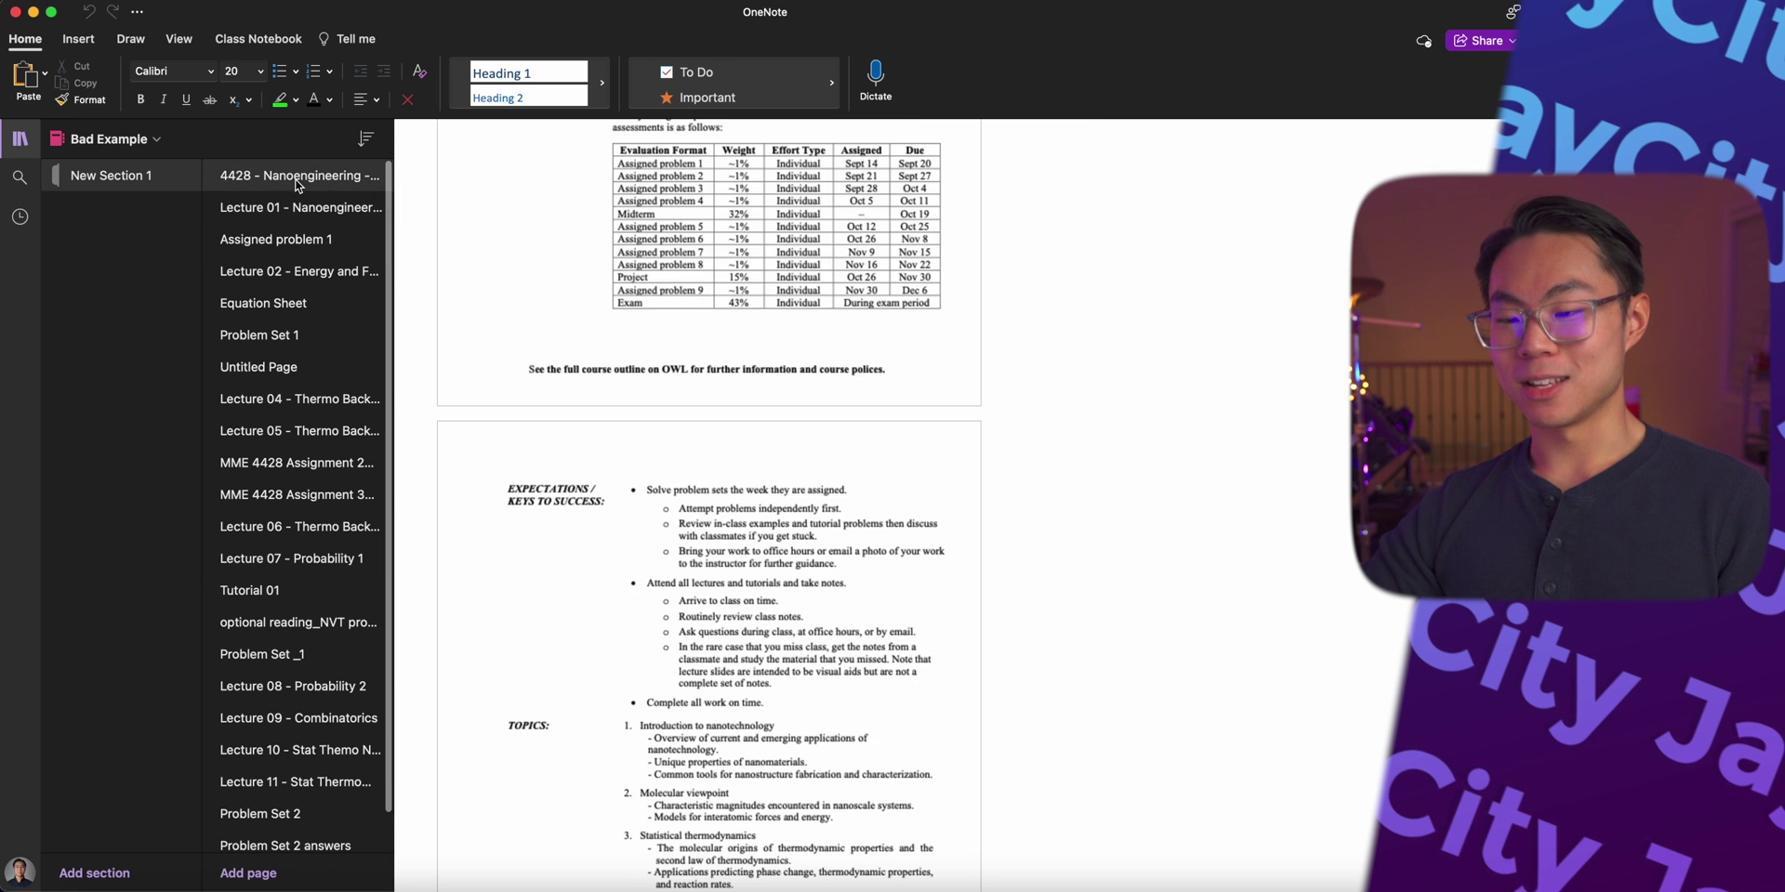
left_click(298, 212)
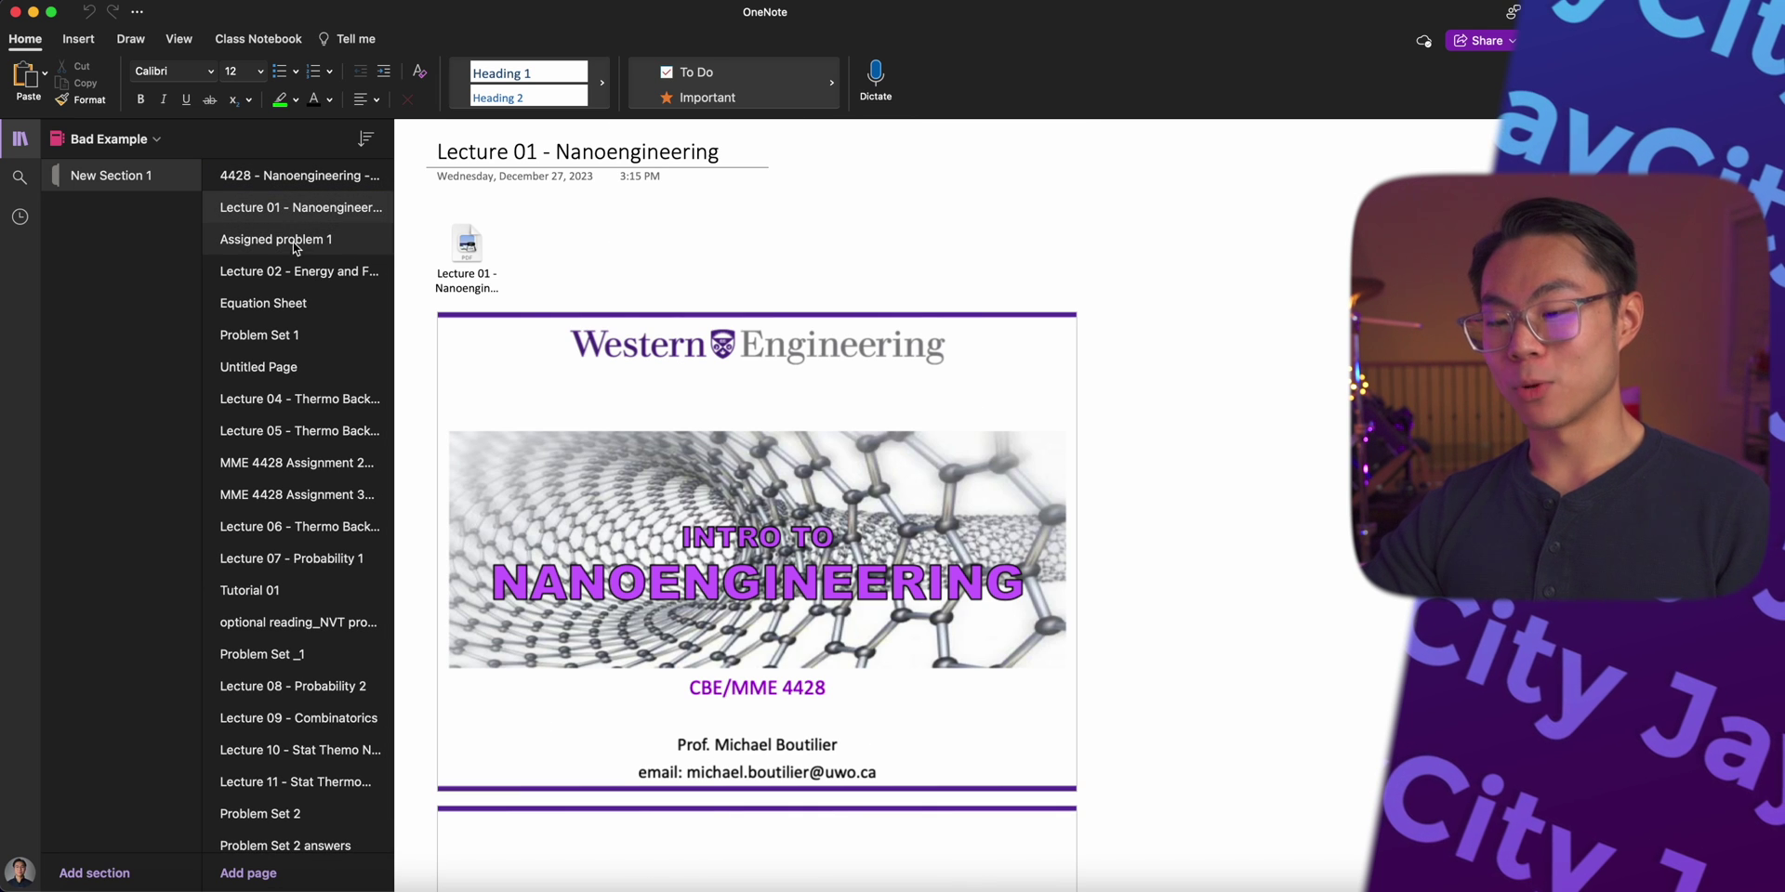
left_click(296, 244)
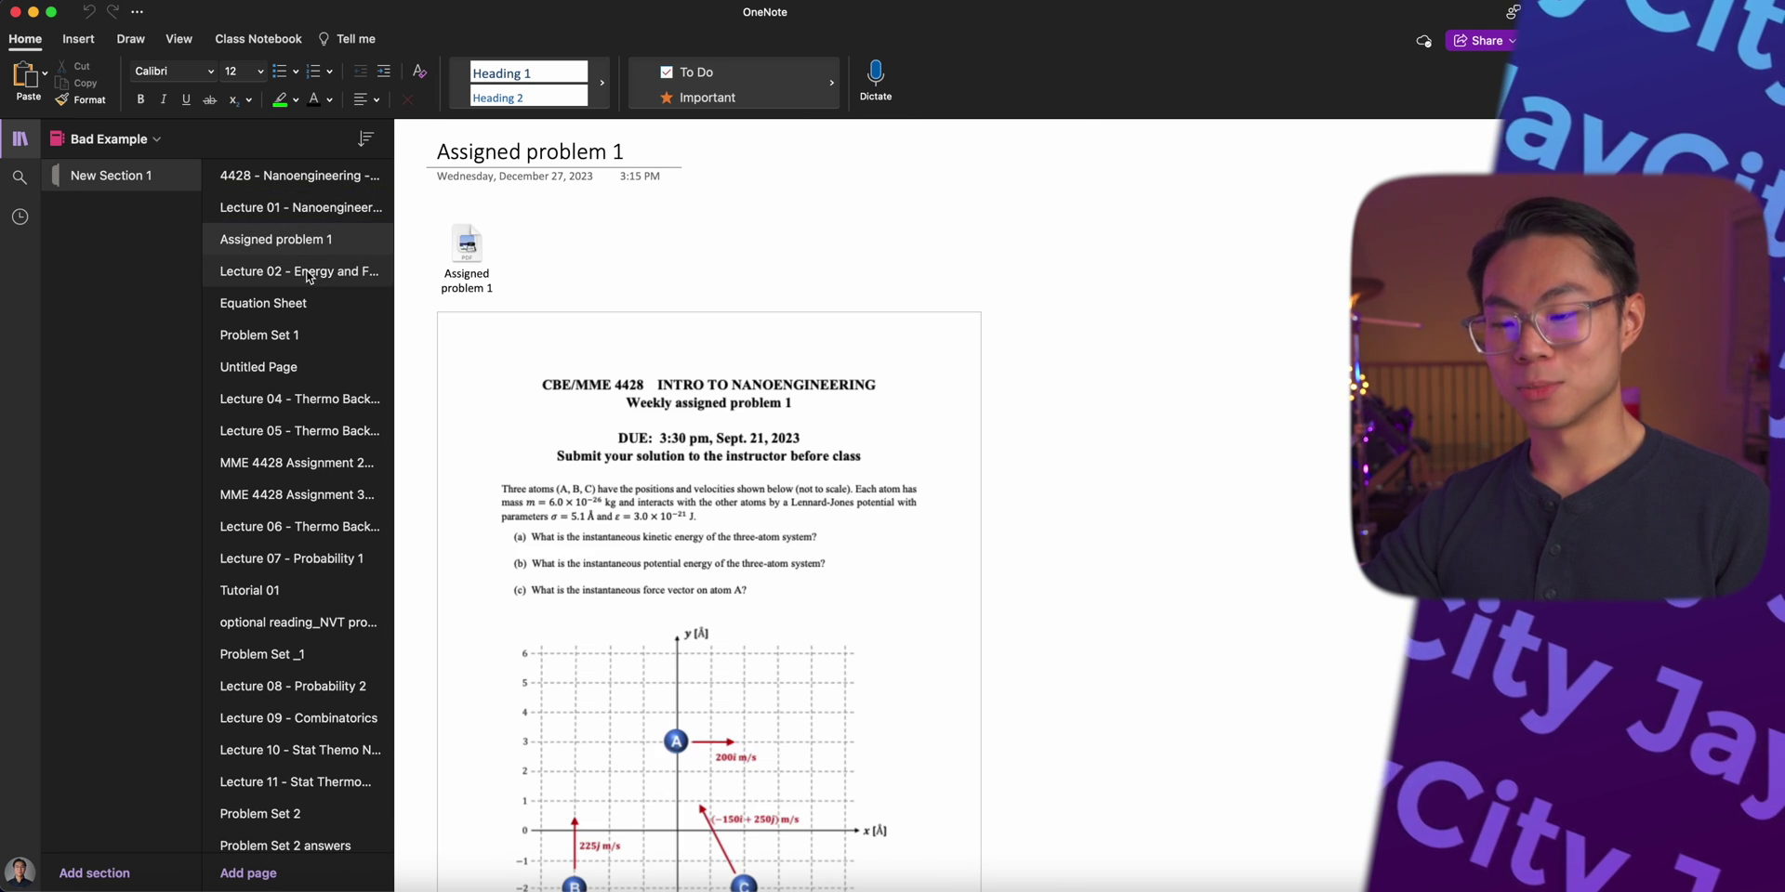
left_click(299, 332)
Step: Look at Lecture 03 and Lecture 04, then settle on Lecture 02 - Energy and Forces
scroll(293, 367, "down", 1)
scroll(294, 372, "up", 1)
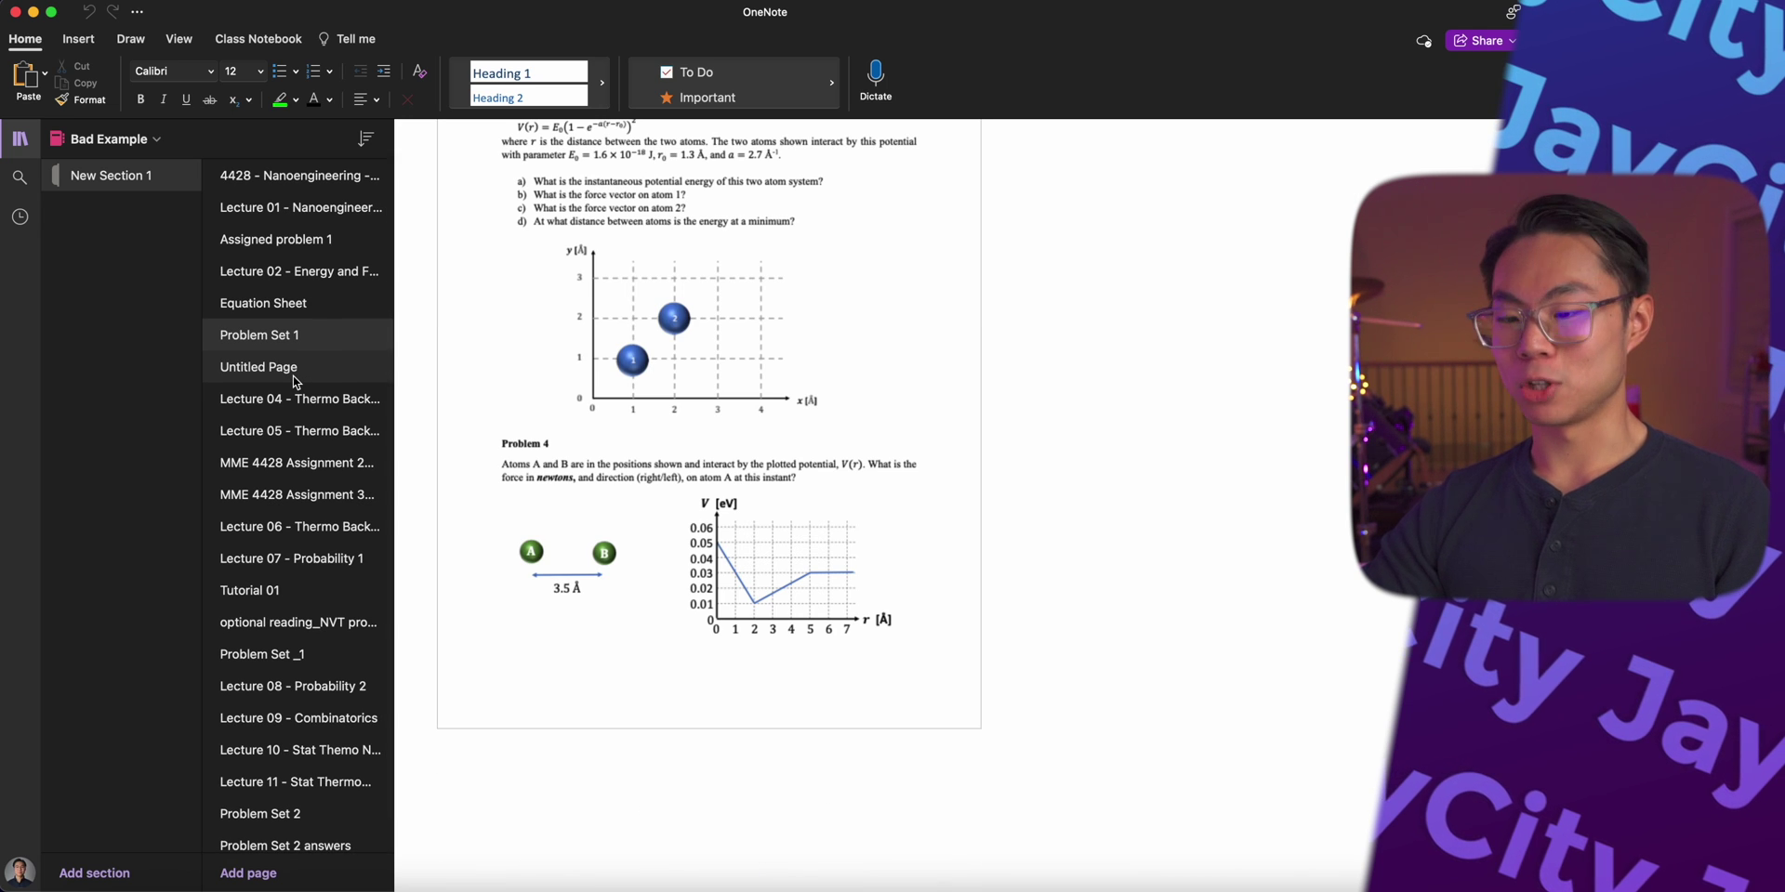
scroll(242, 558, "down", 1)
scroll(235, 577, "up", 1)
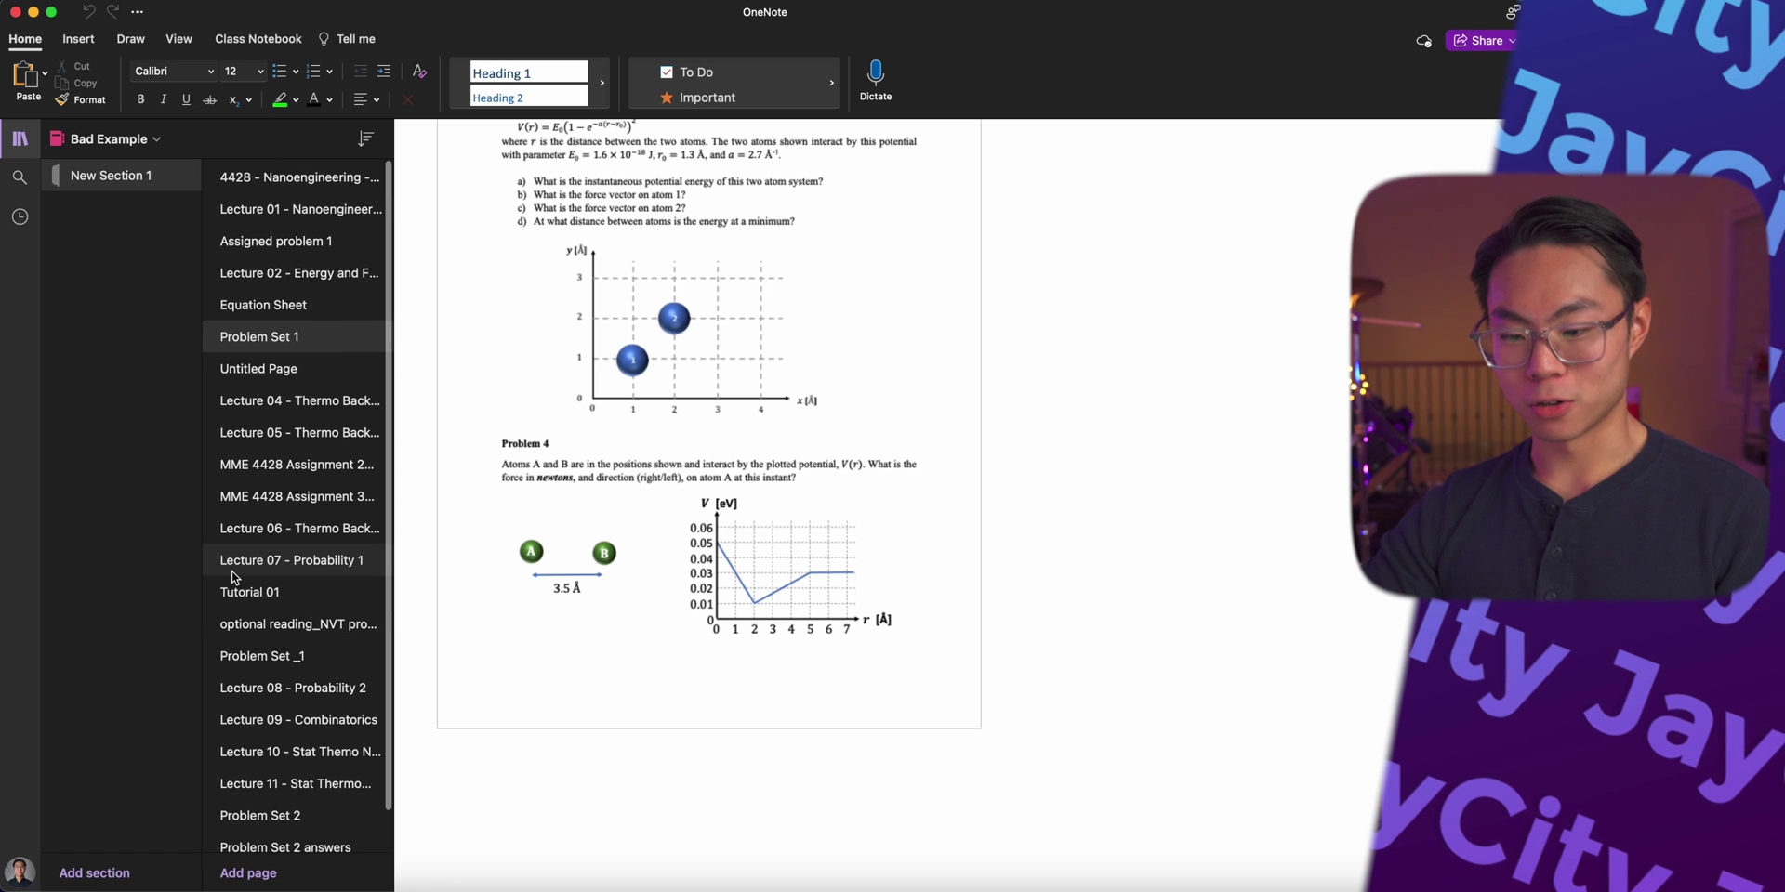
scroll(240, 520, "down", 1)
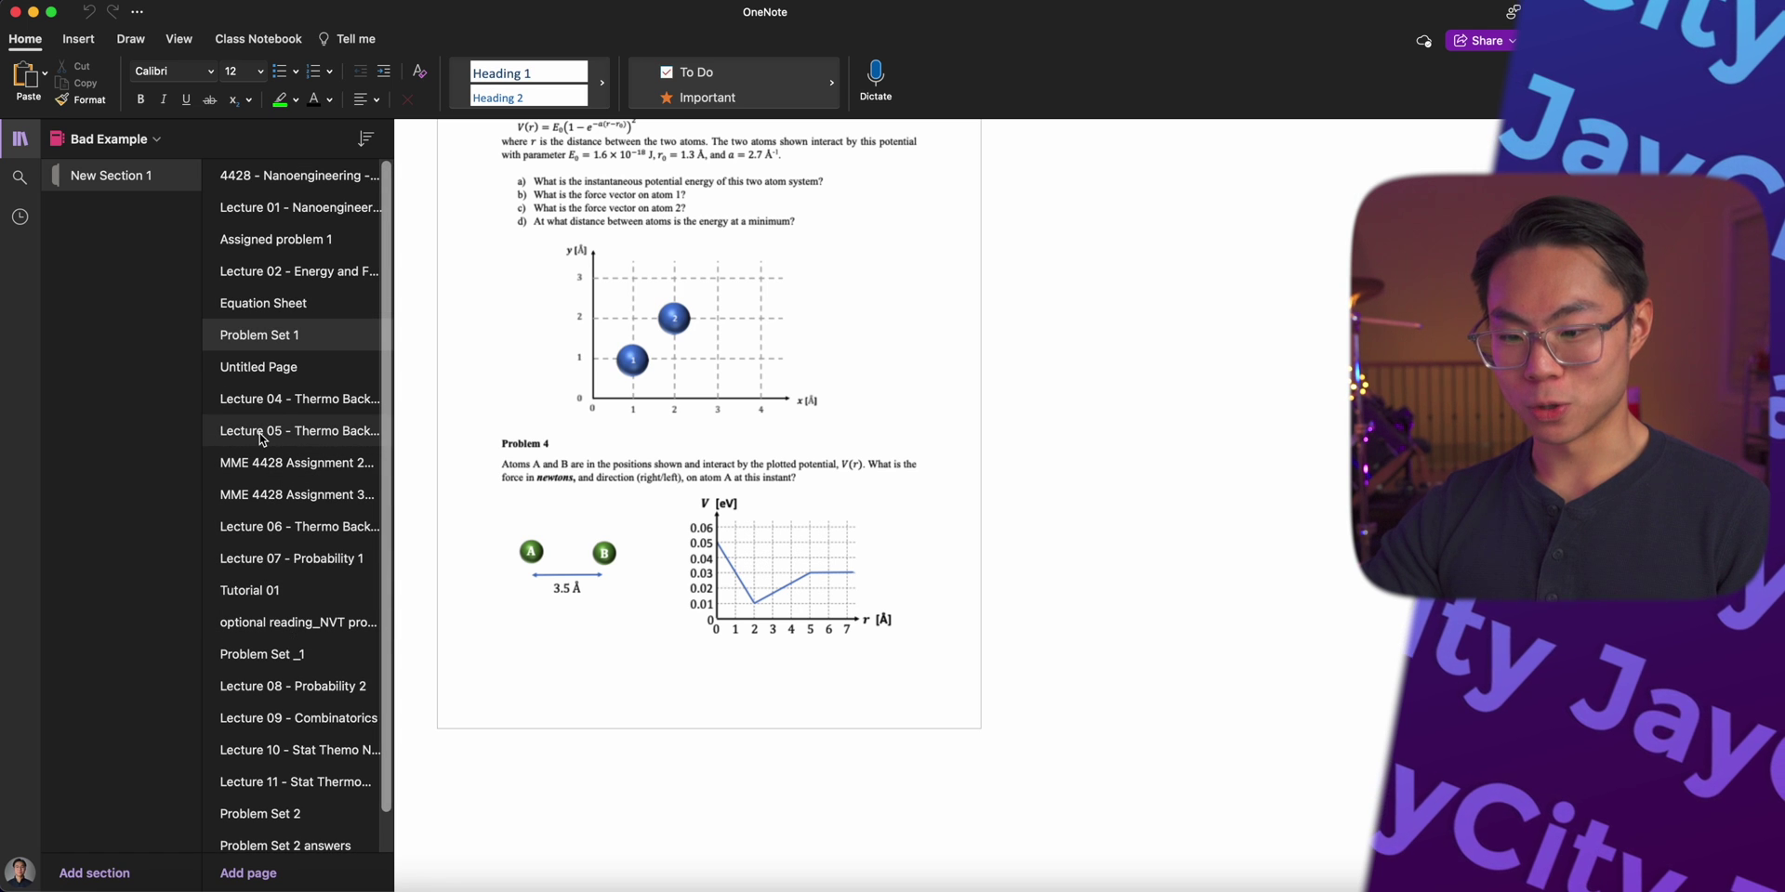
left_click(270, 366)
left_click(279, 399)
left_click(296, 271)
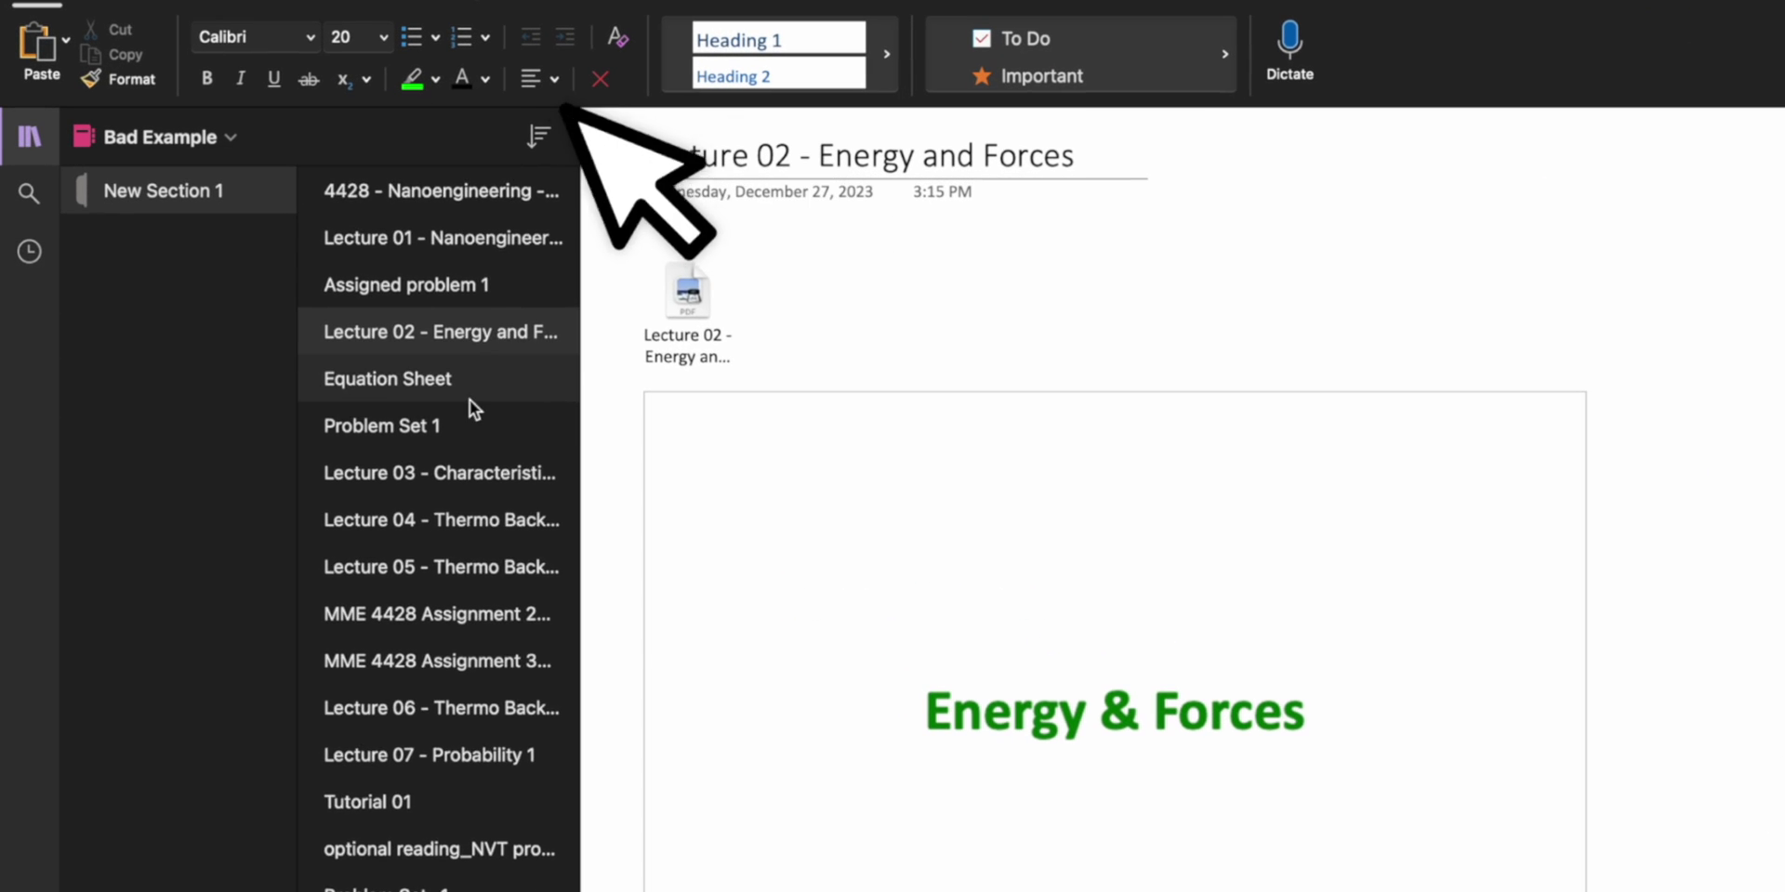
scroll(319, 321, "down", 2)
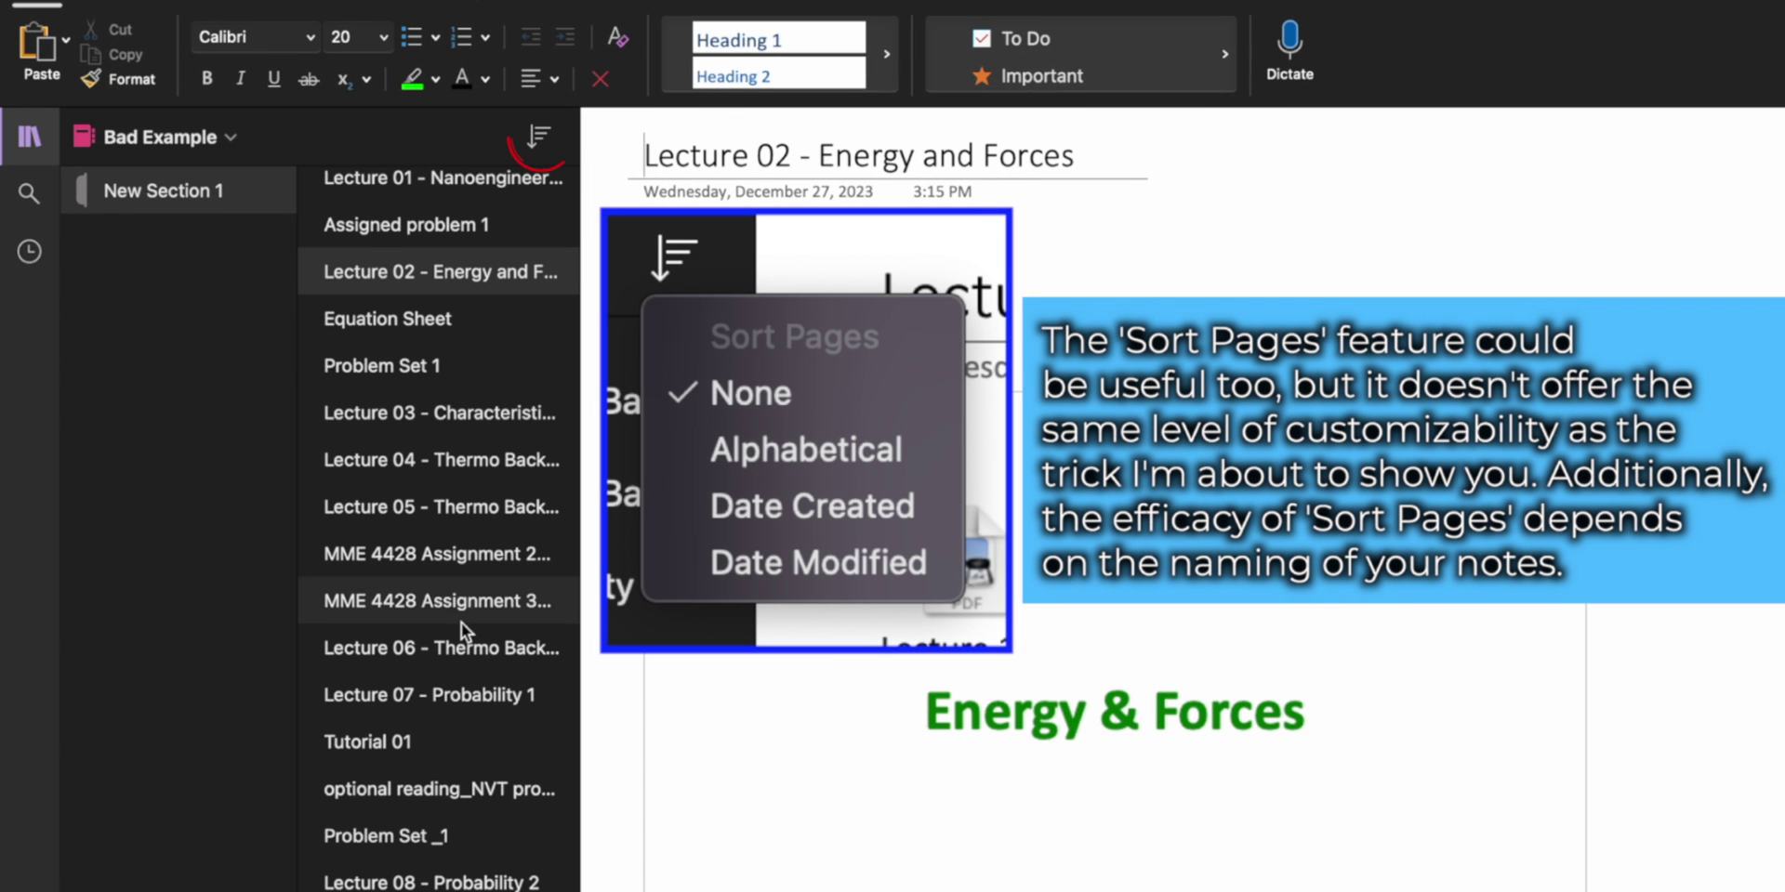
Step: Scroll the Bad Example page list to reach Tutorial 02 at the bottom
scroll(438, 467, "up", 1)
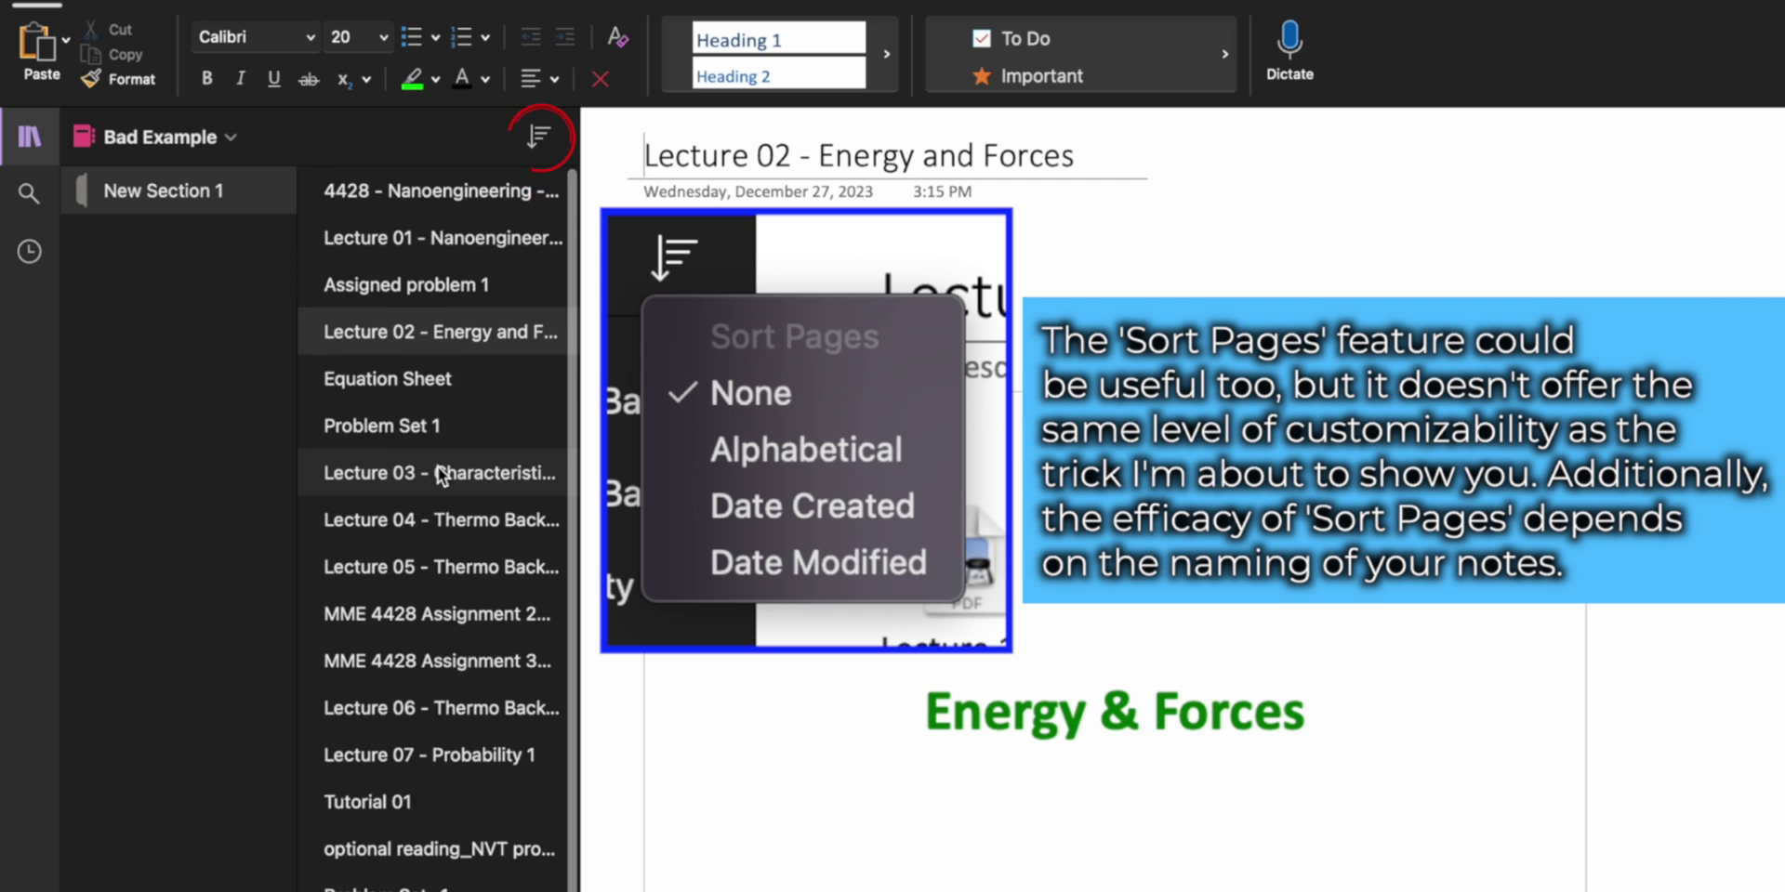
scroll(437, 466, "down", 1)
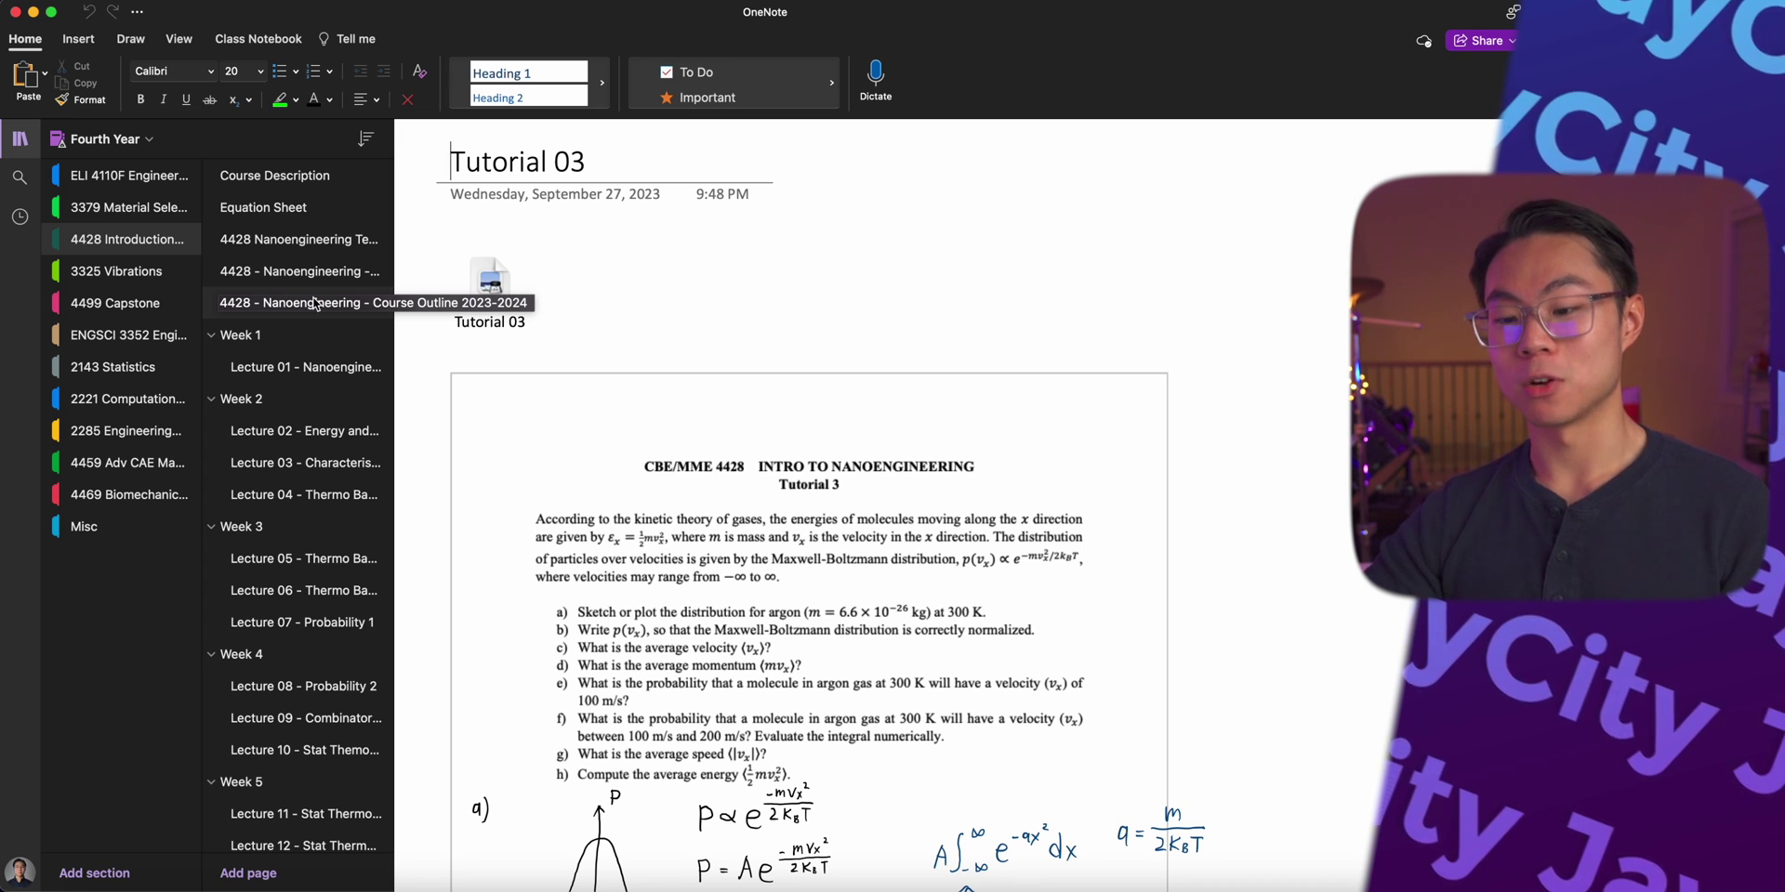
Step: Step through the Week 1, Lecture 01, Week 2 and Week 3 pages from the top of the list
scroll(279, 260, "down", 3)
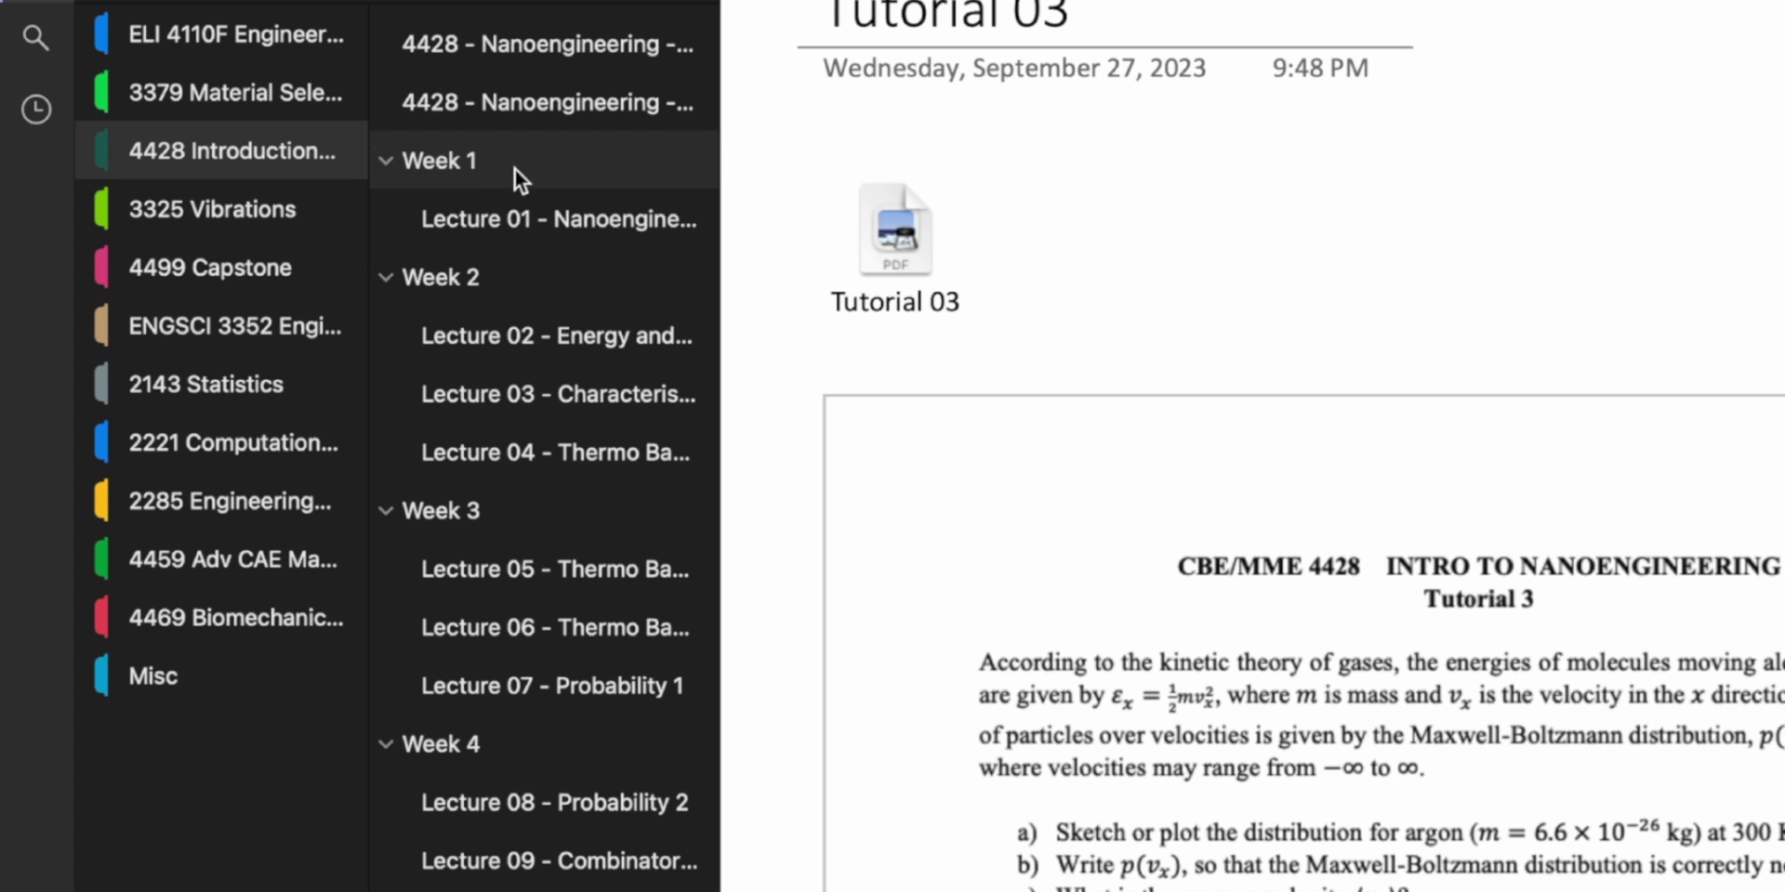
scroll(515, 170, "up", 2)
scroll(515, 169, "up", 1)
left_click(527, 326)
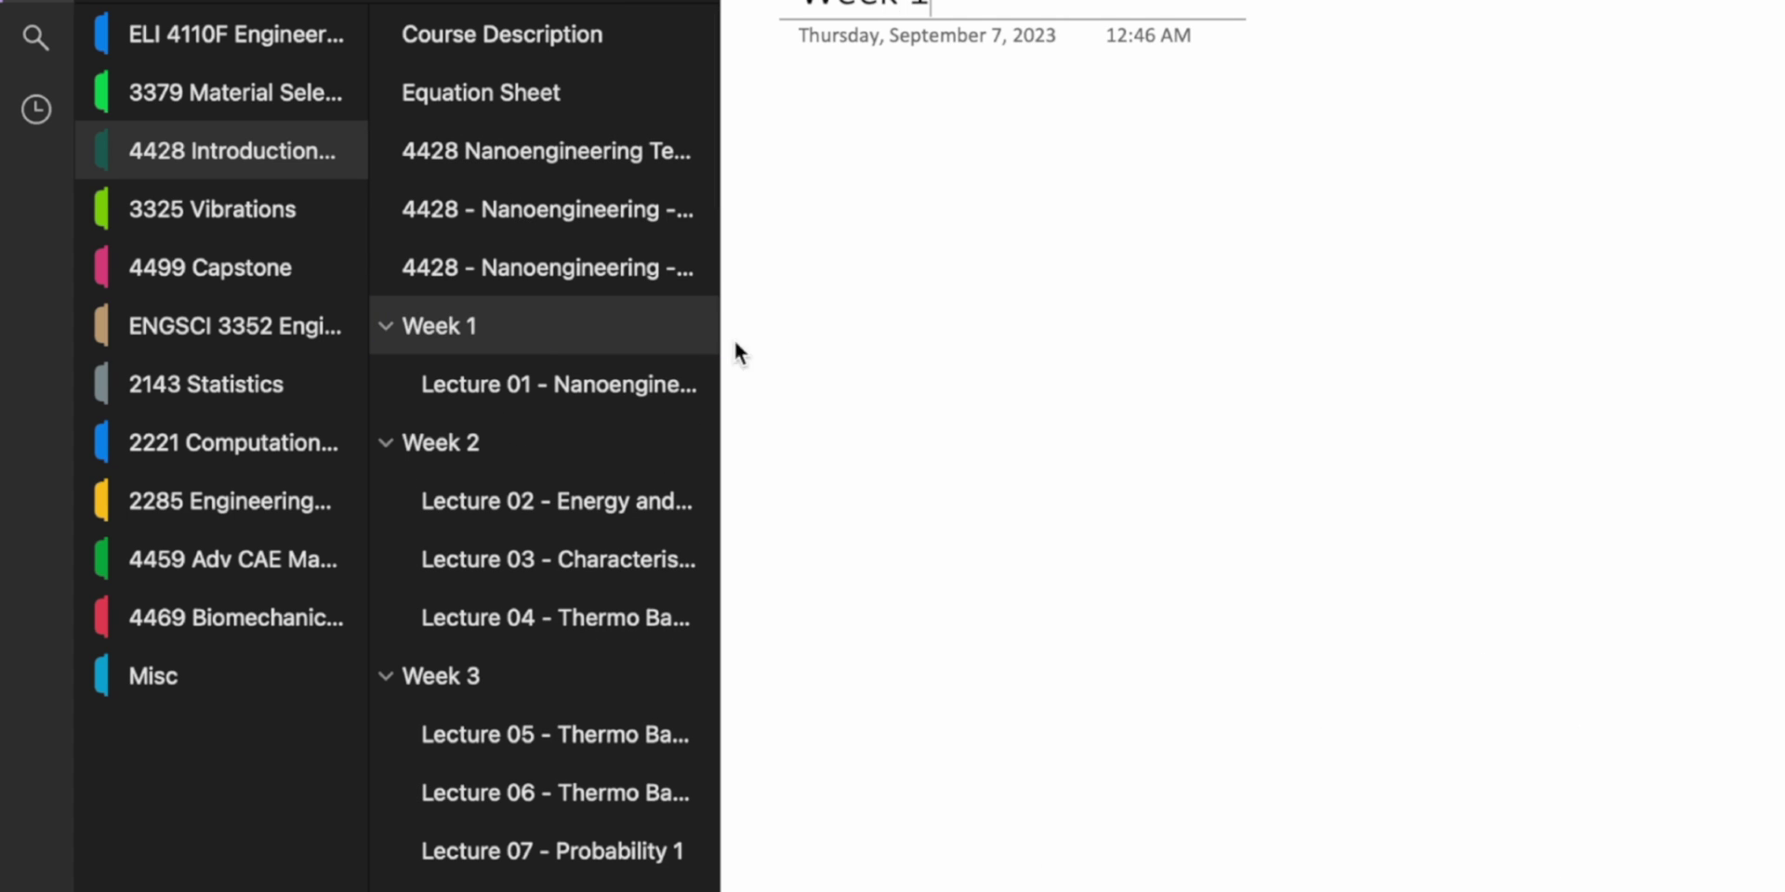
left_click(542, 379)
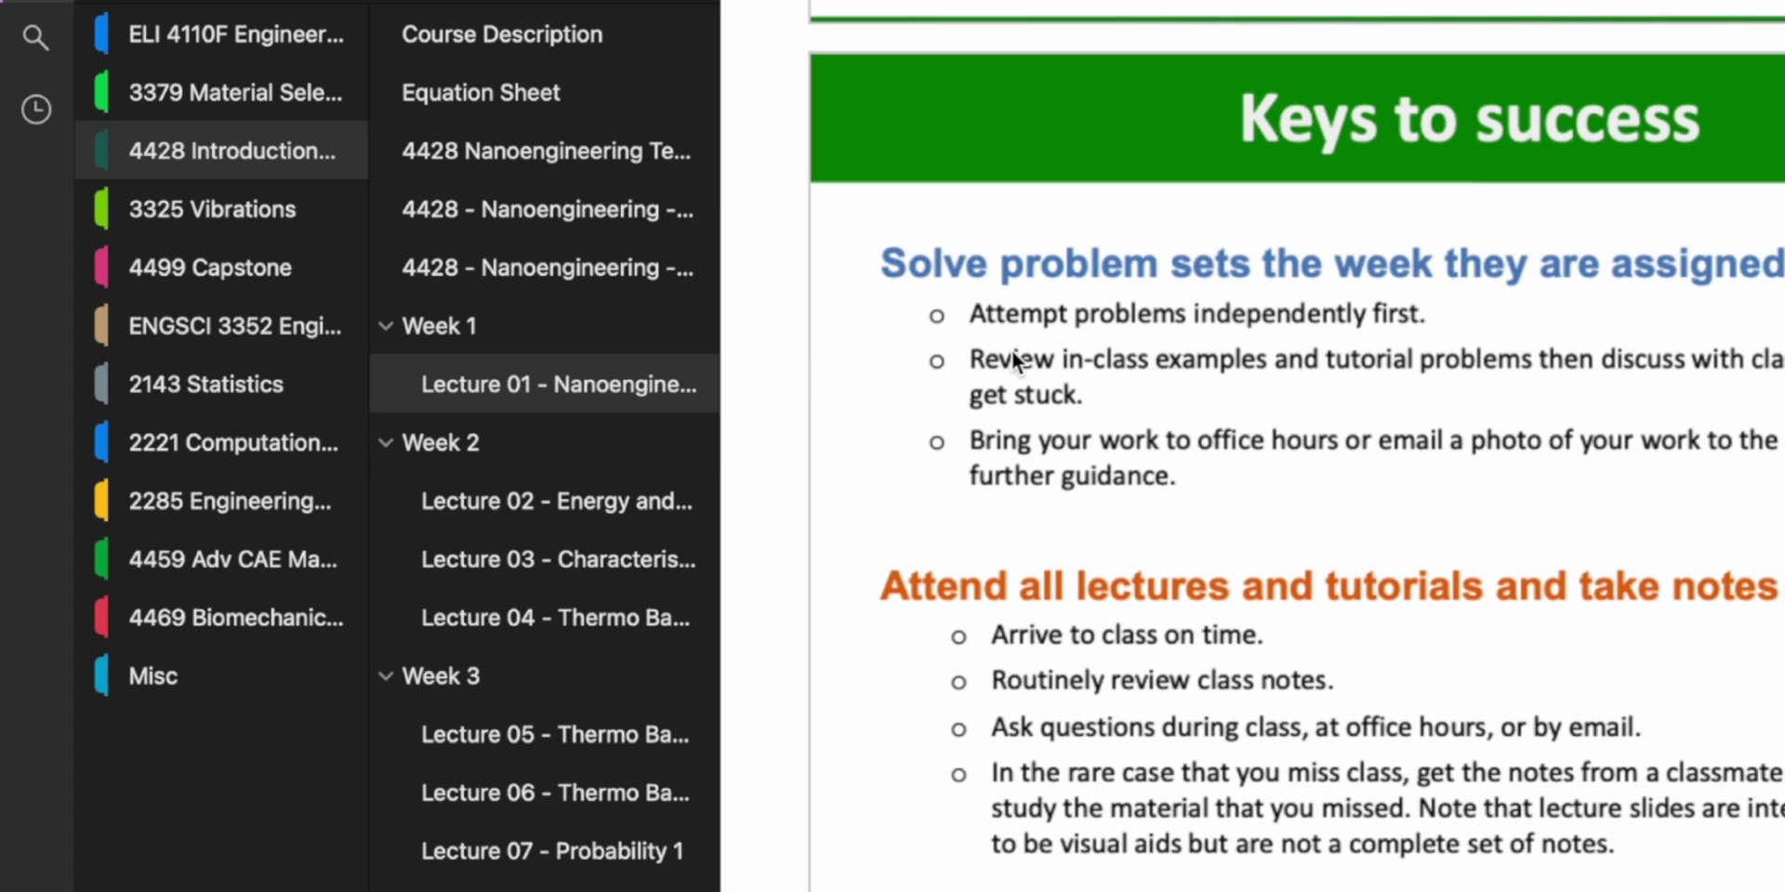
left_click(571, 432)
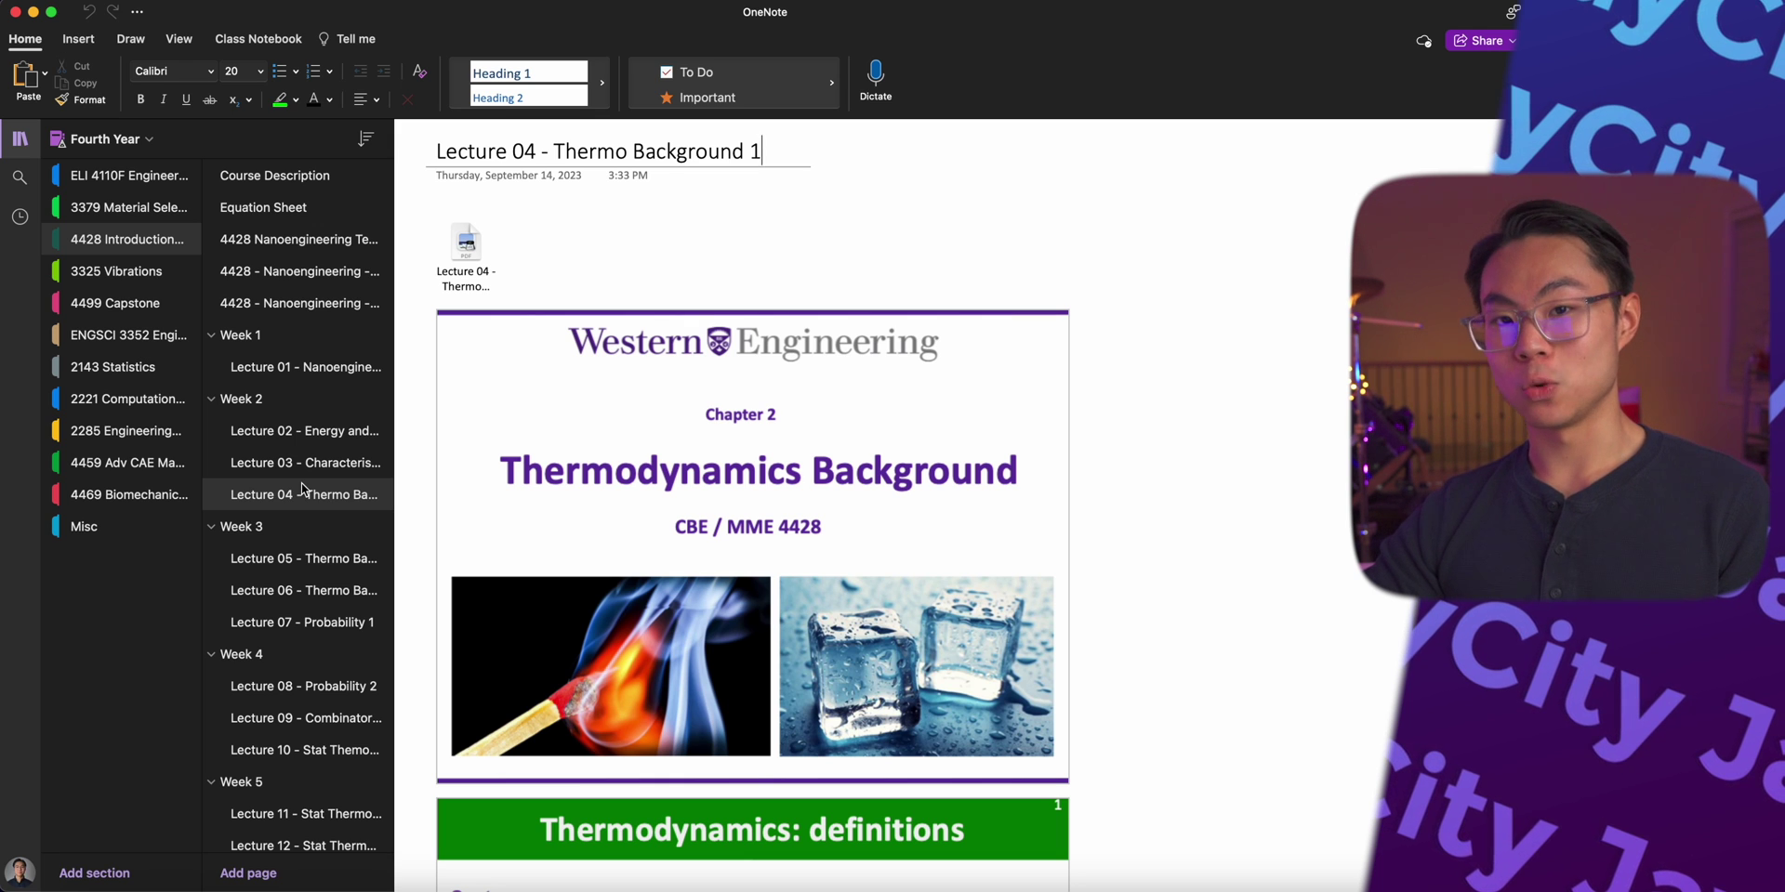
scroll(279, 465, "down", 2)
left_click(266, 444)
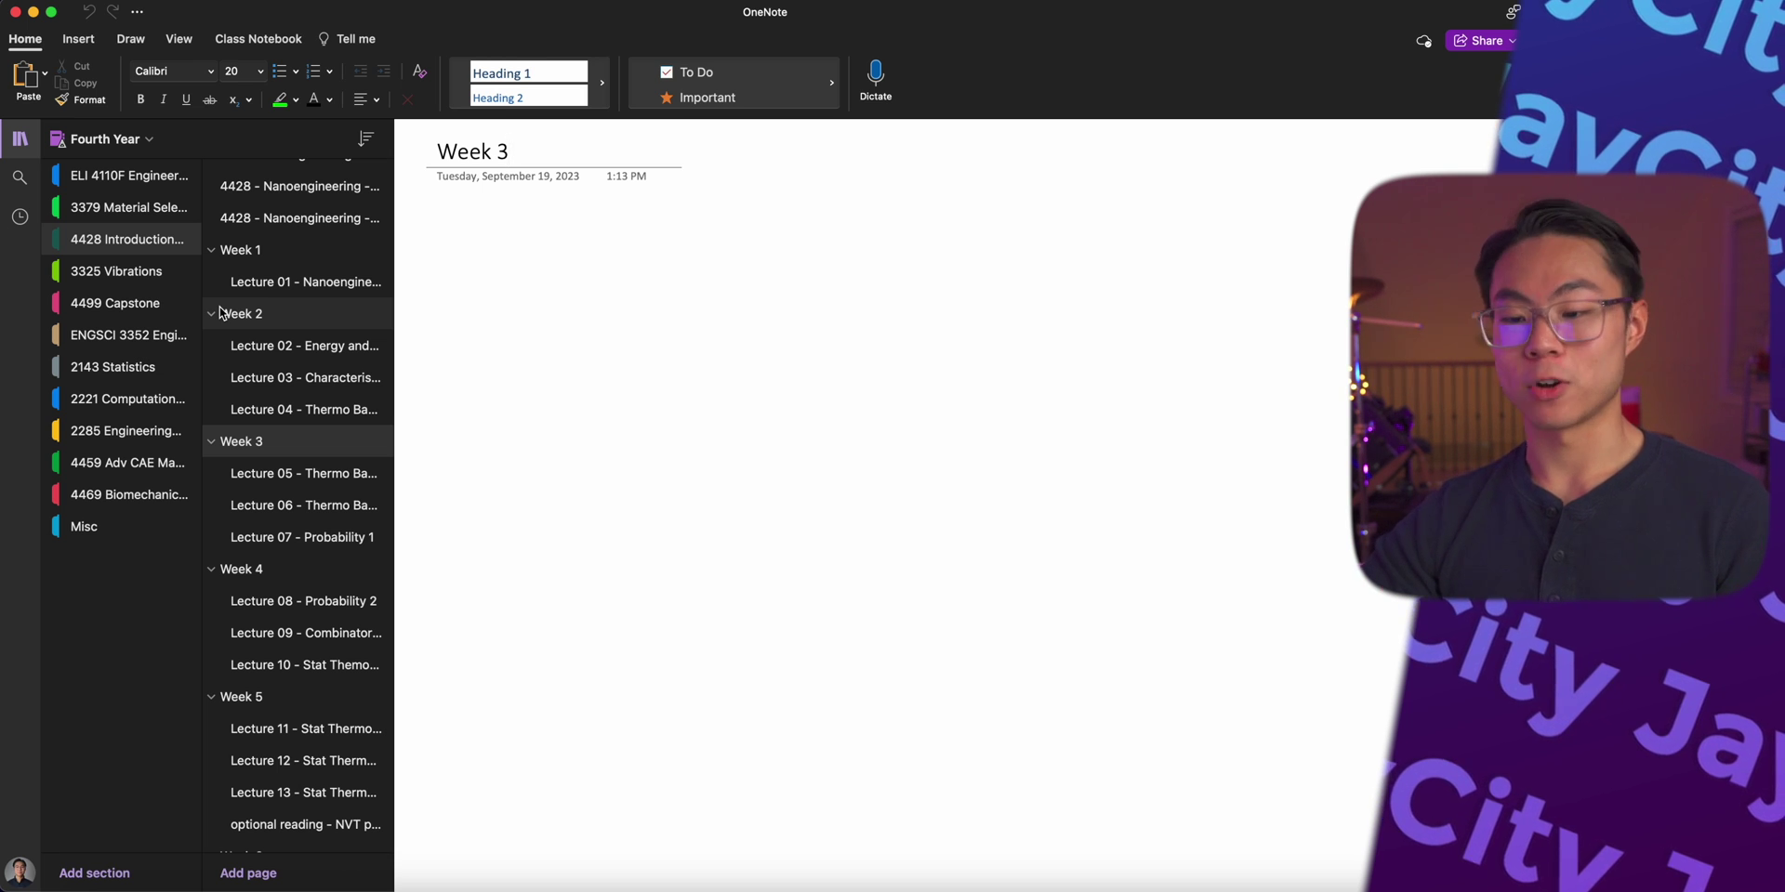
Step: Browse the Tutorials group page and Tutorial 01, 02, 04 and 09
scroll(221, 313, "down", 15)
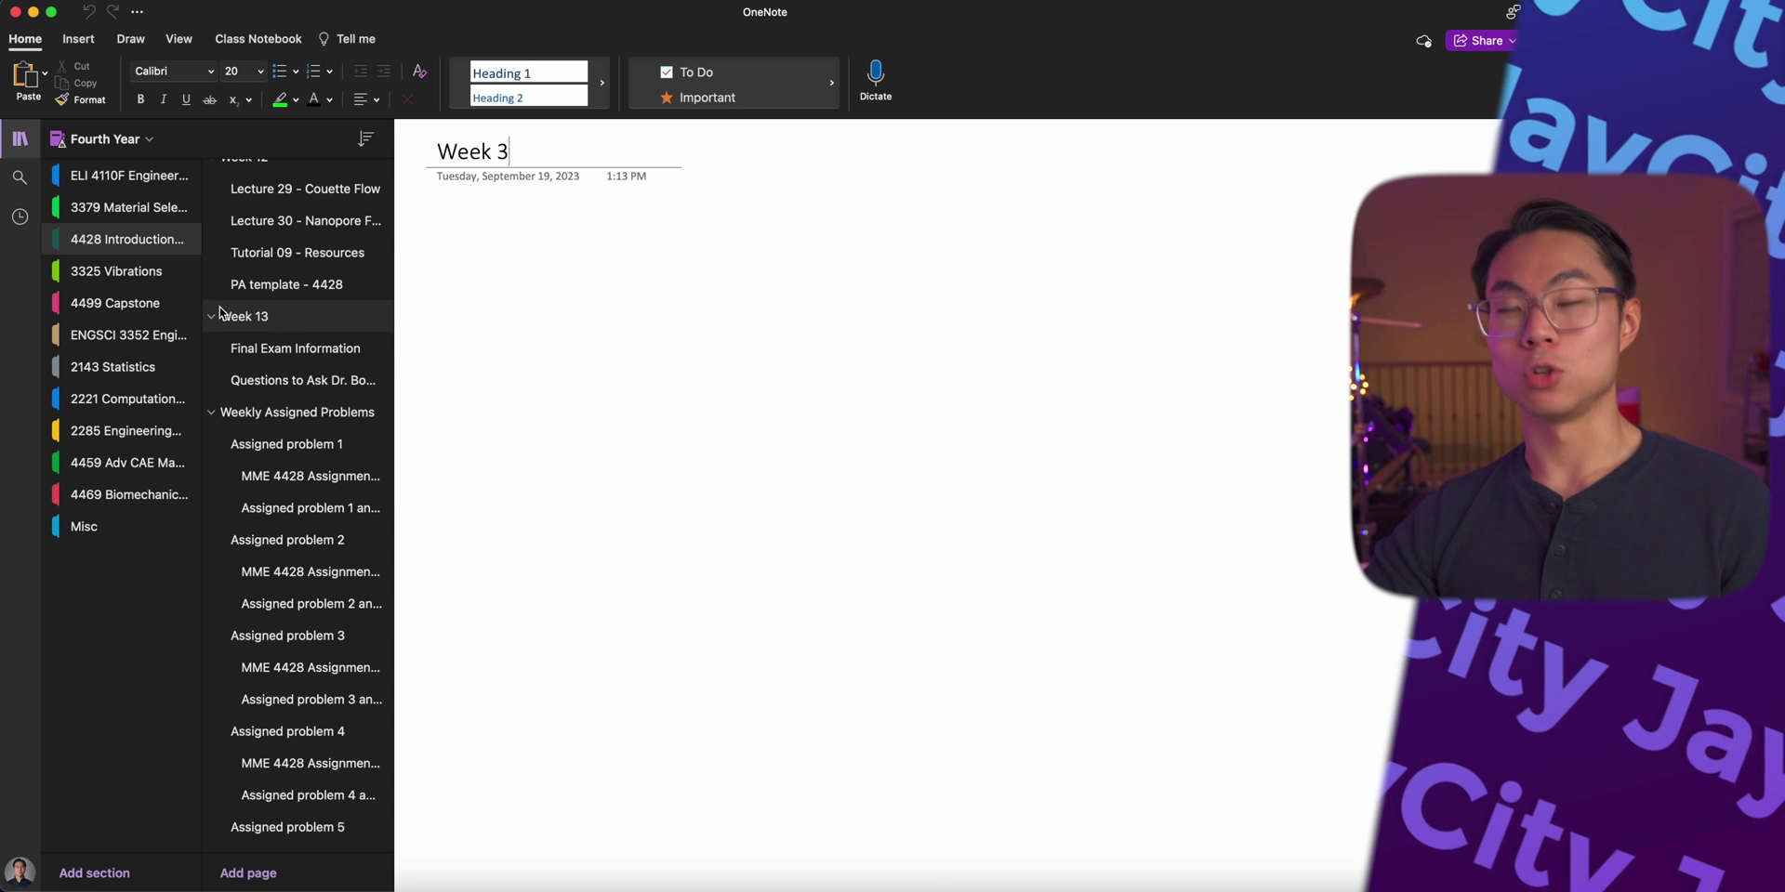
scroll(221, 313, "down", 20)
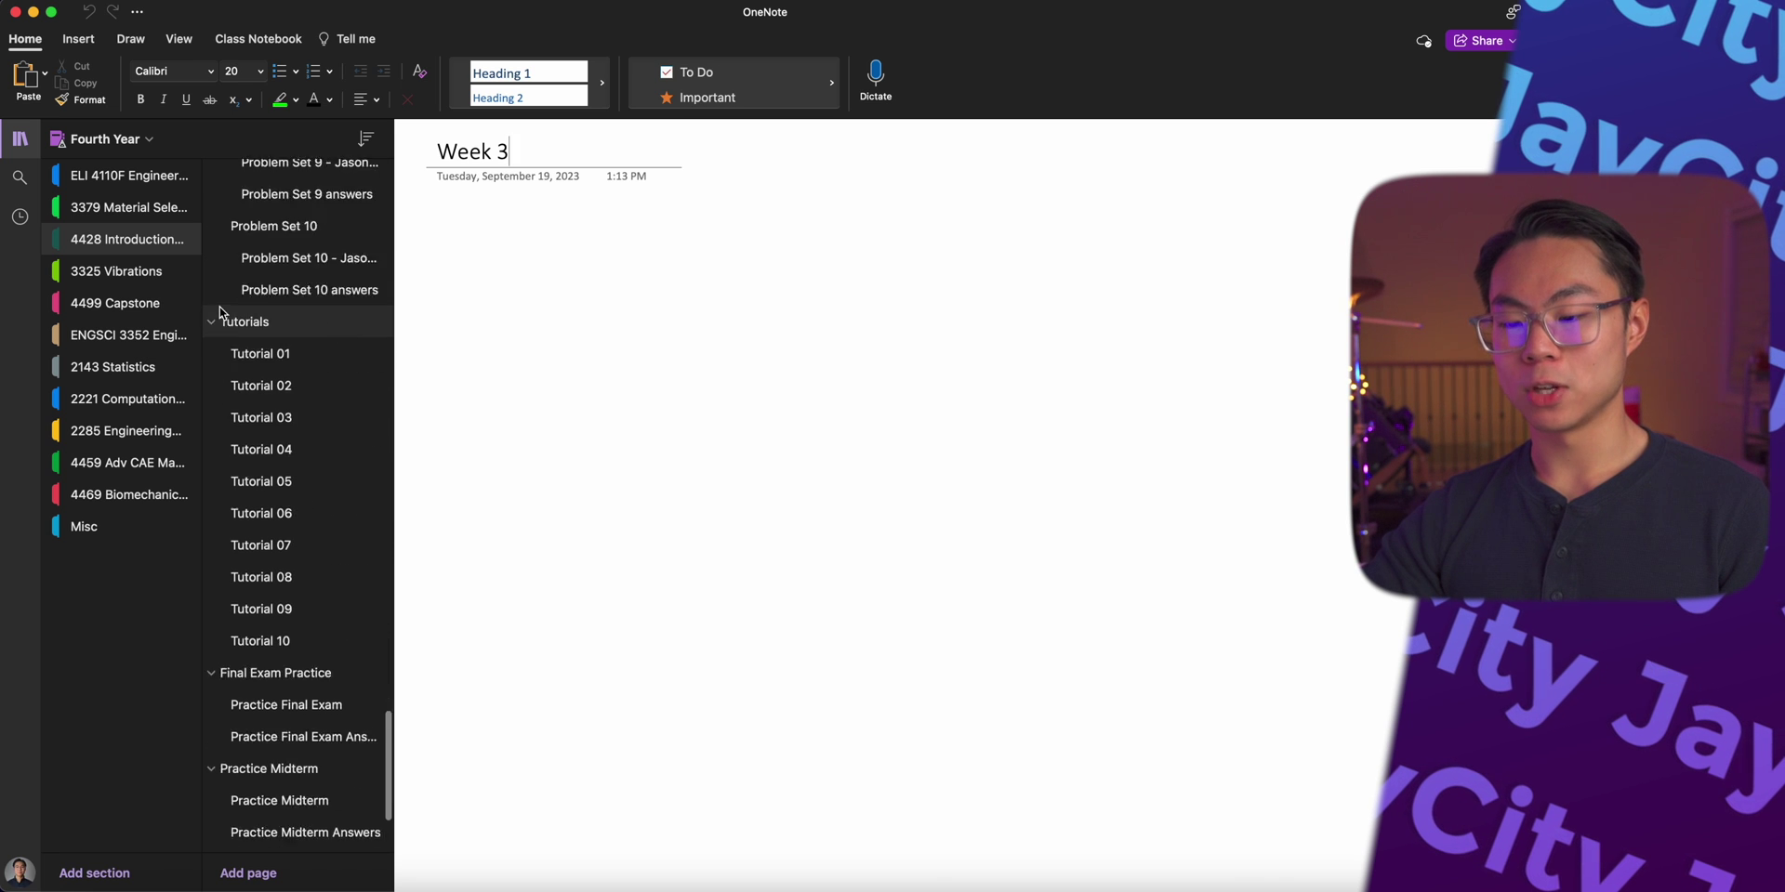
left_click(221, 314)
left_click(311, 344)
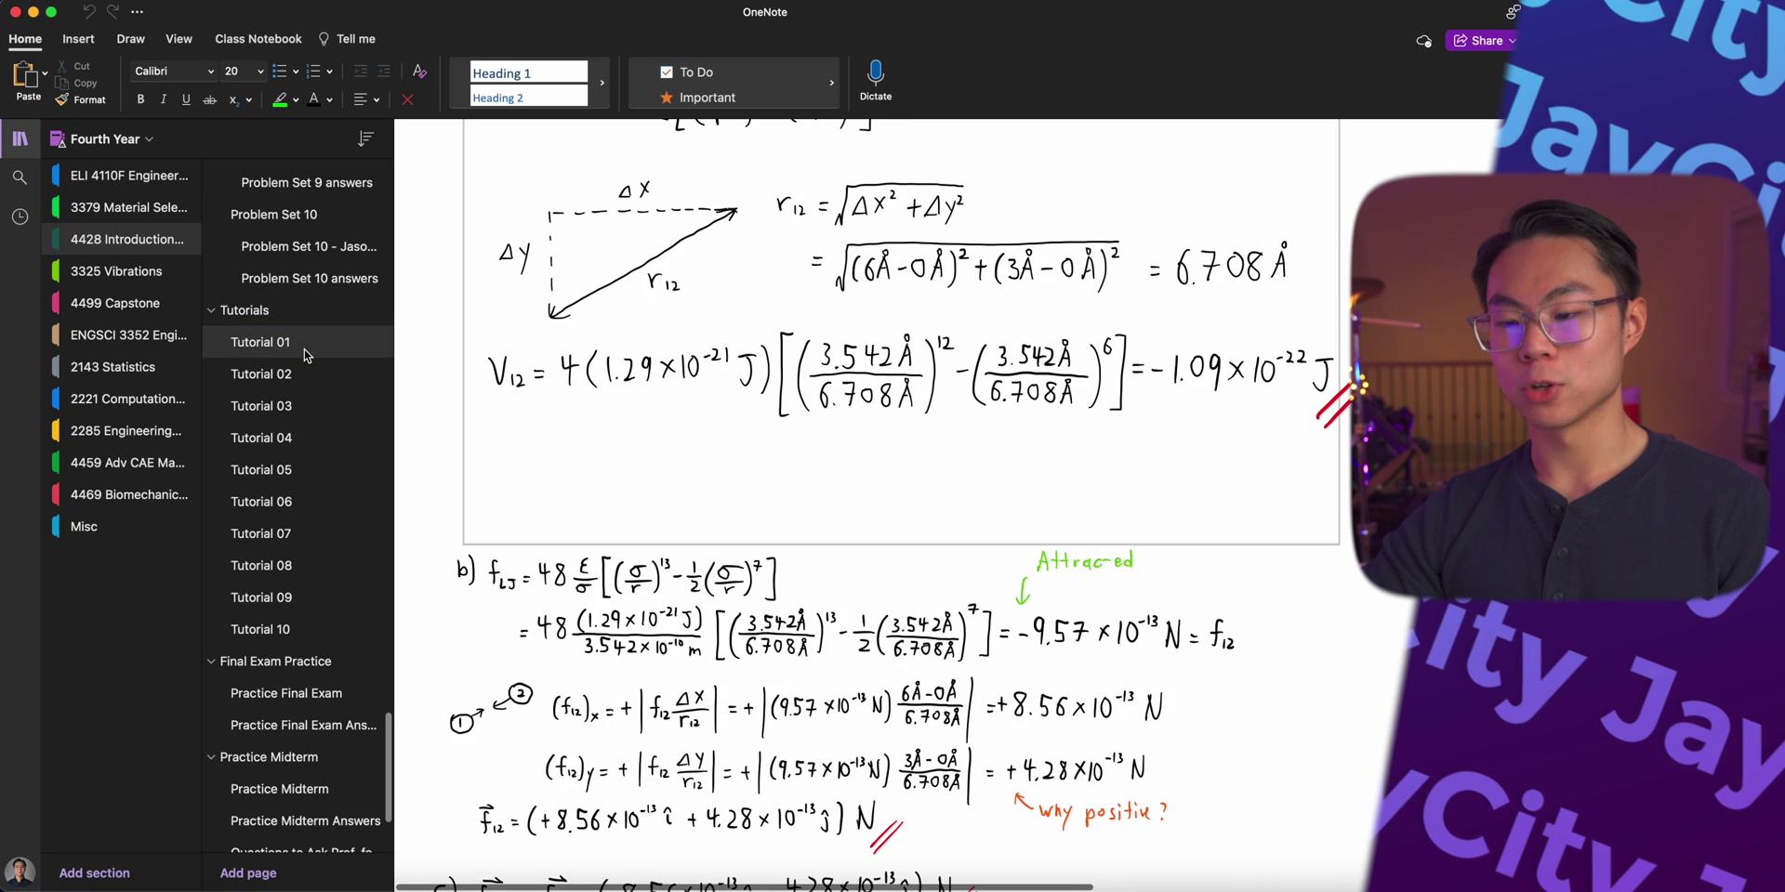
left_click(270, 374)
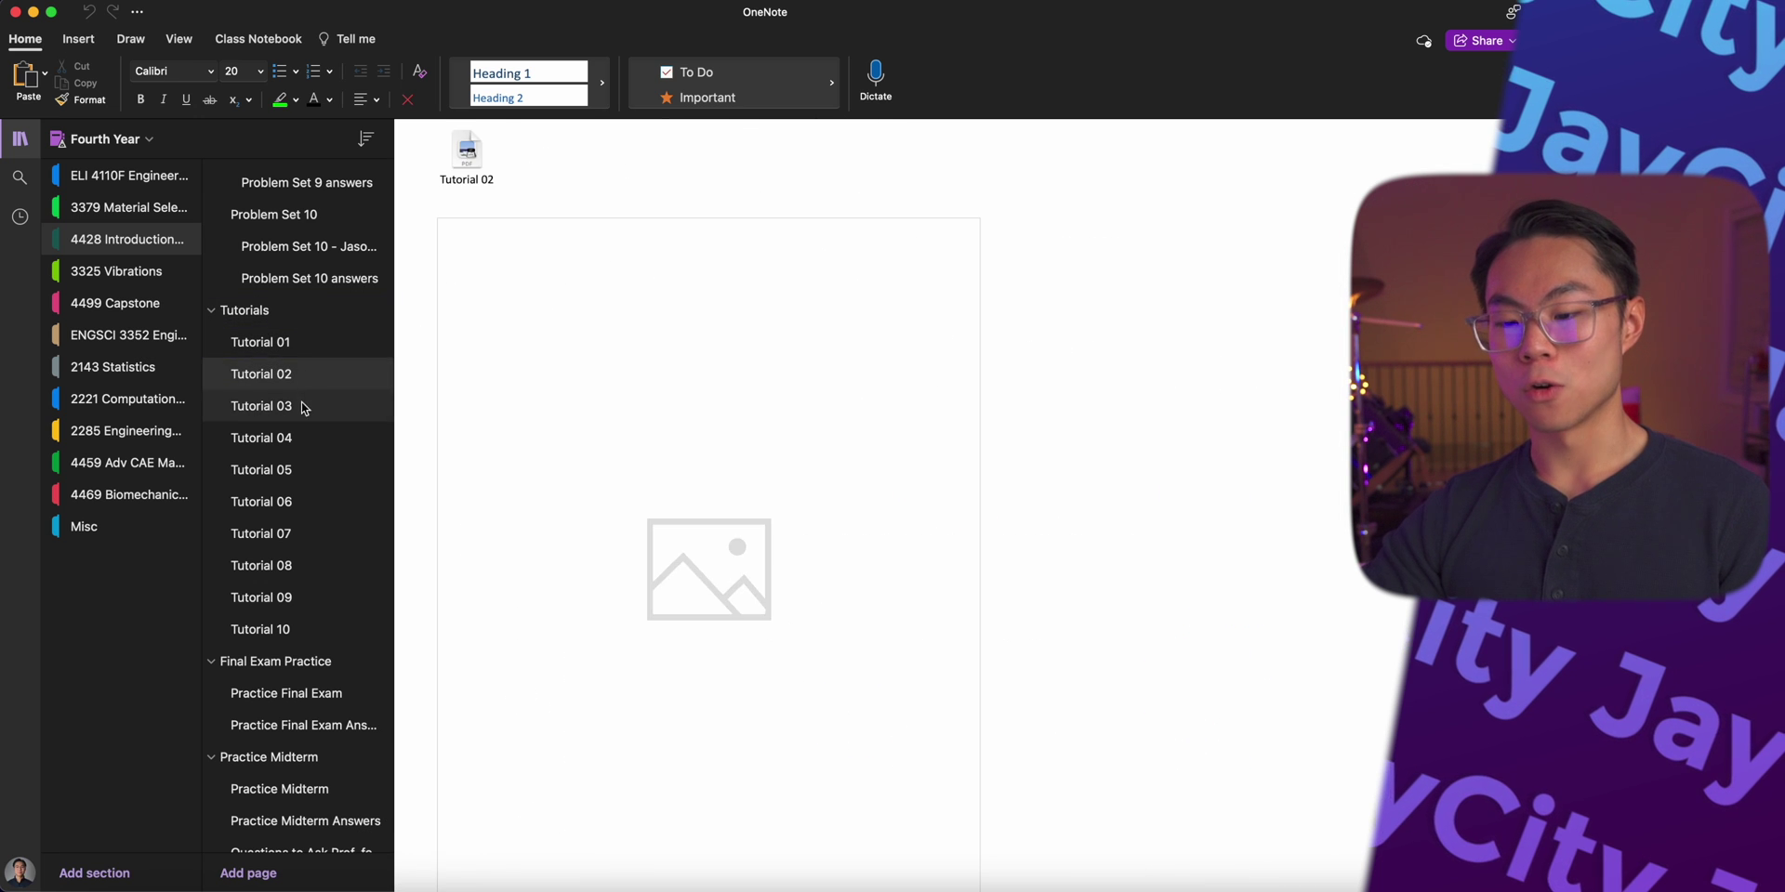
left_click(279, 437)
left_click(269, 597)
Step: Collapse the Weekly Assigned Problems and Homework Problem Sets groups
scroll(292, 391, "up", 10)
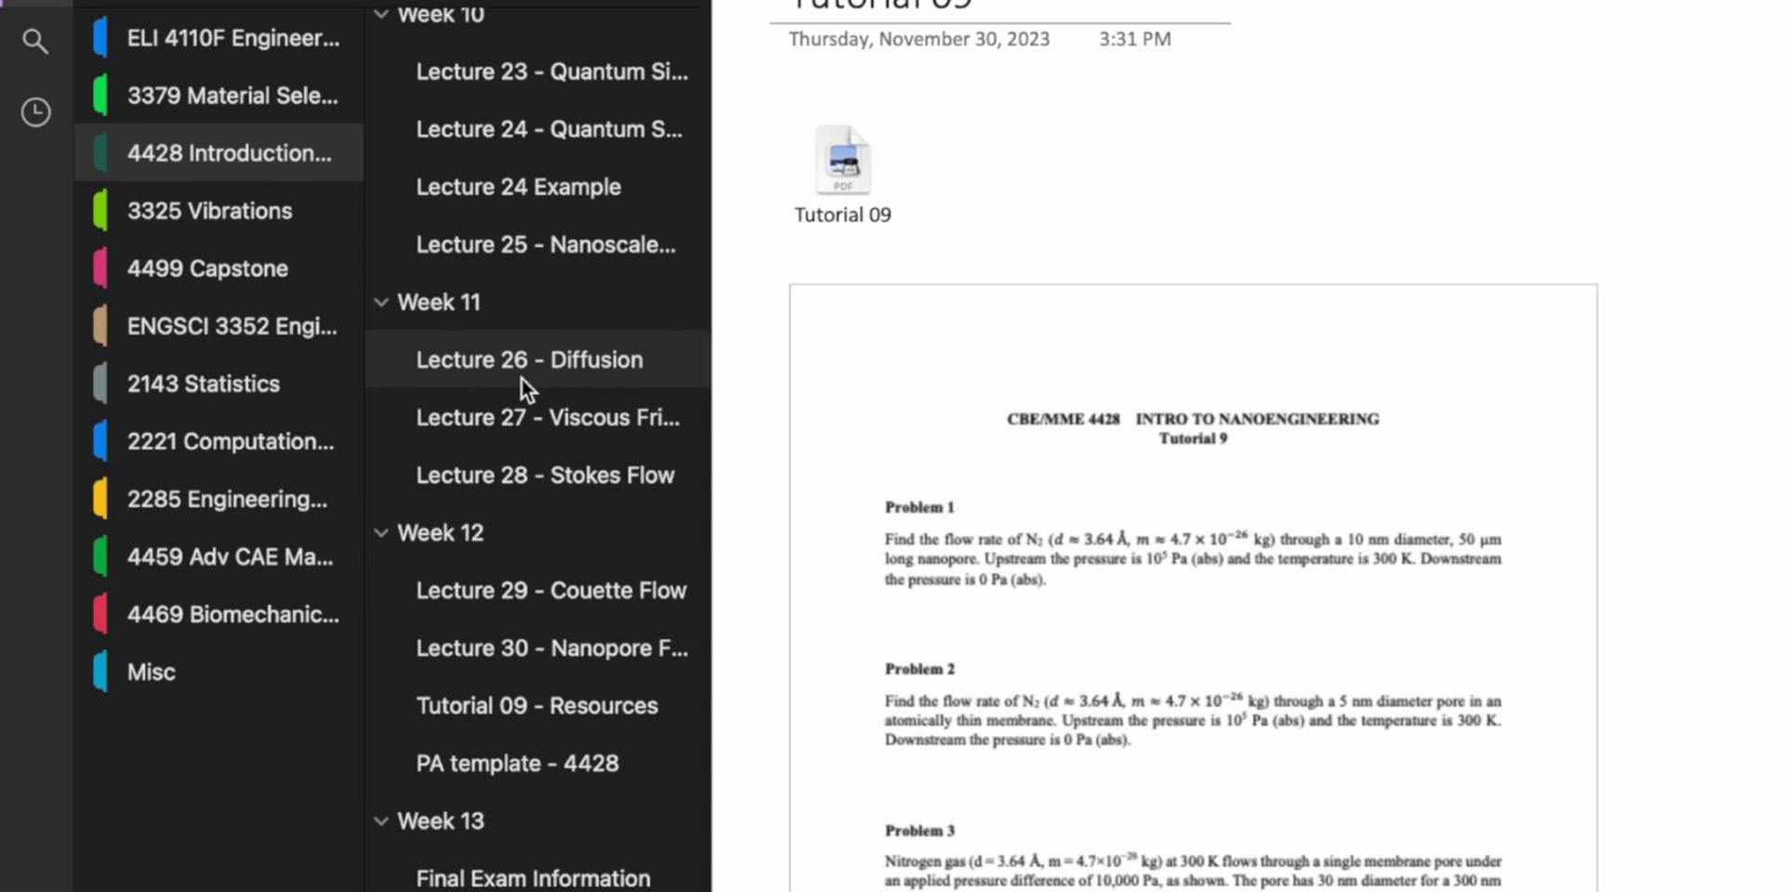
scroll(291, 369, "down", 5)
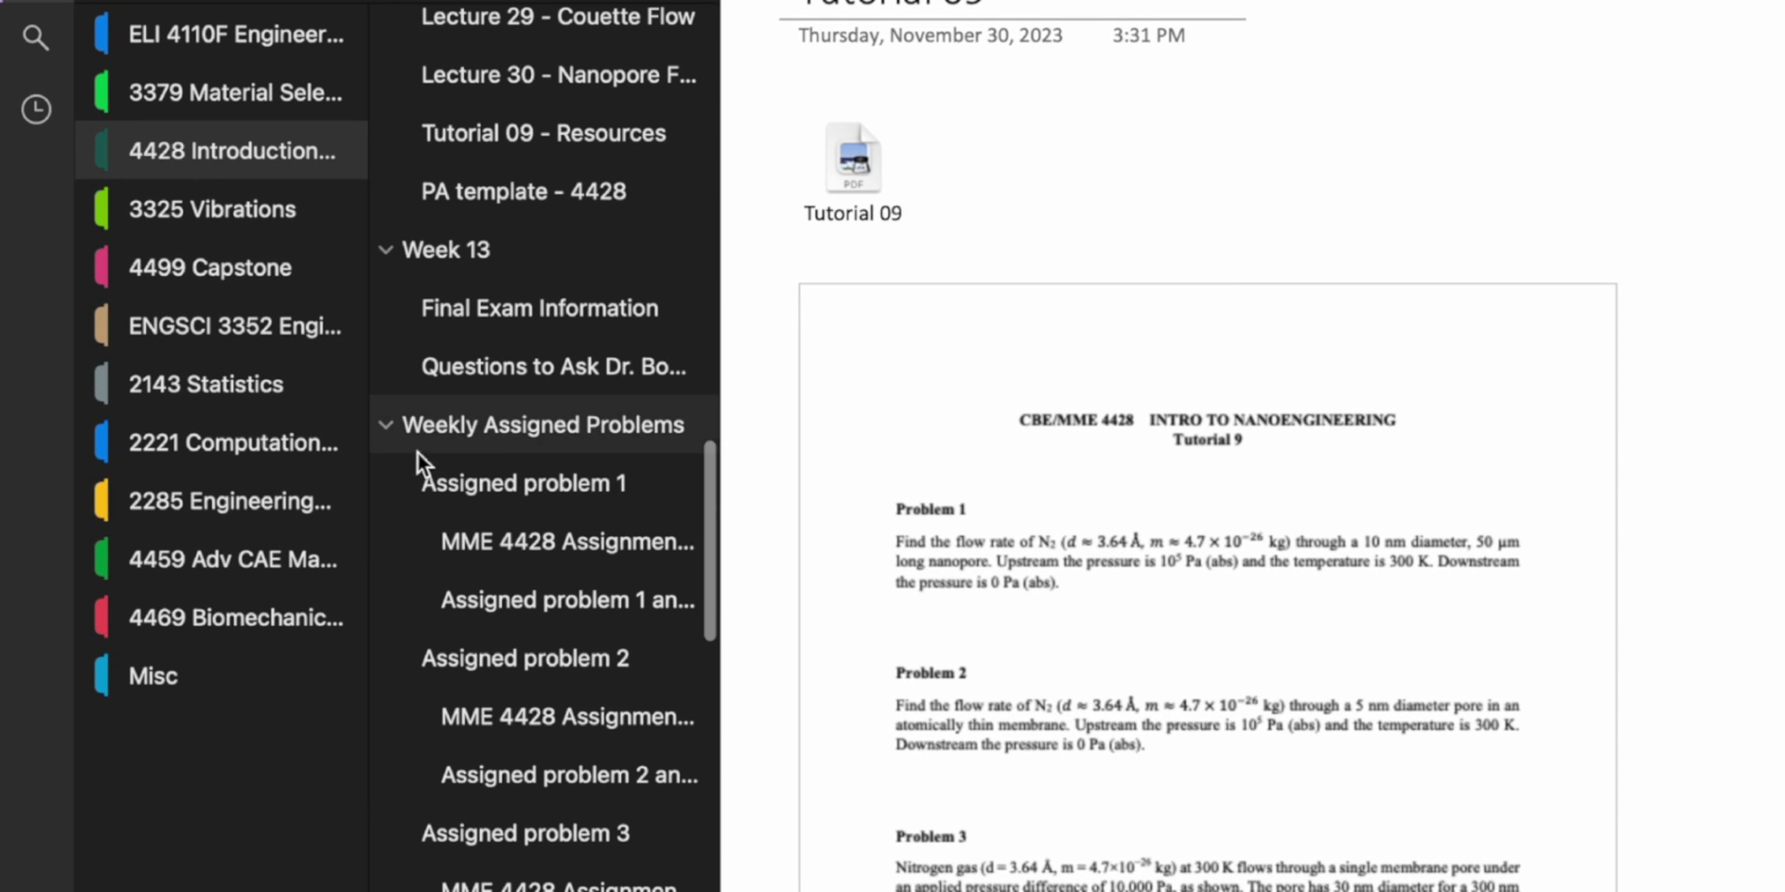
left_click(386, 426)
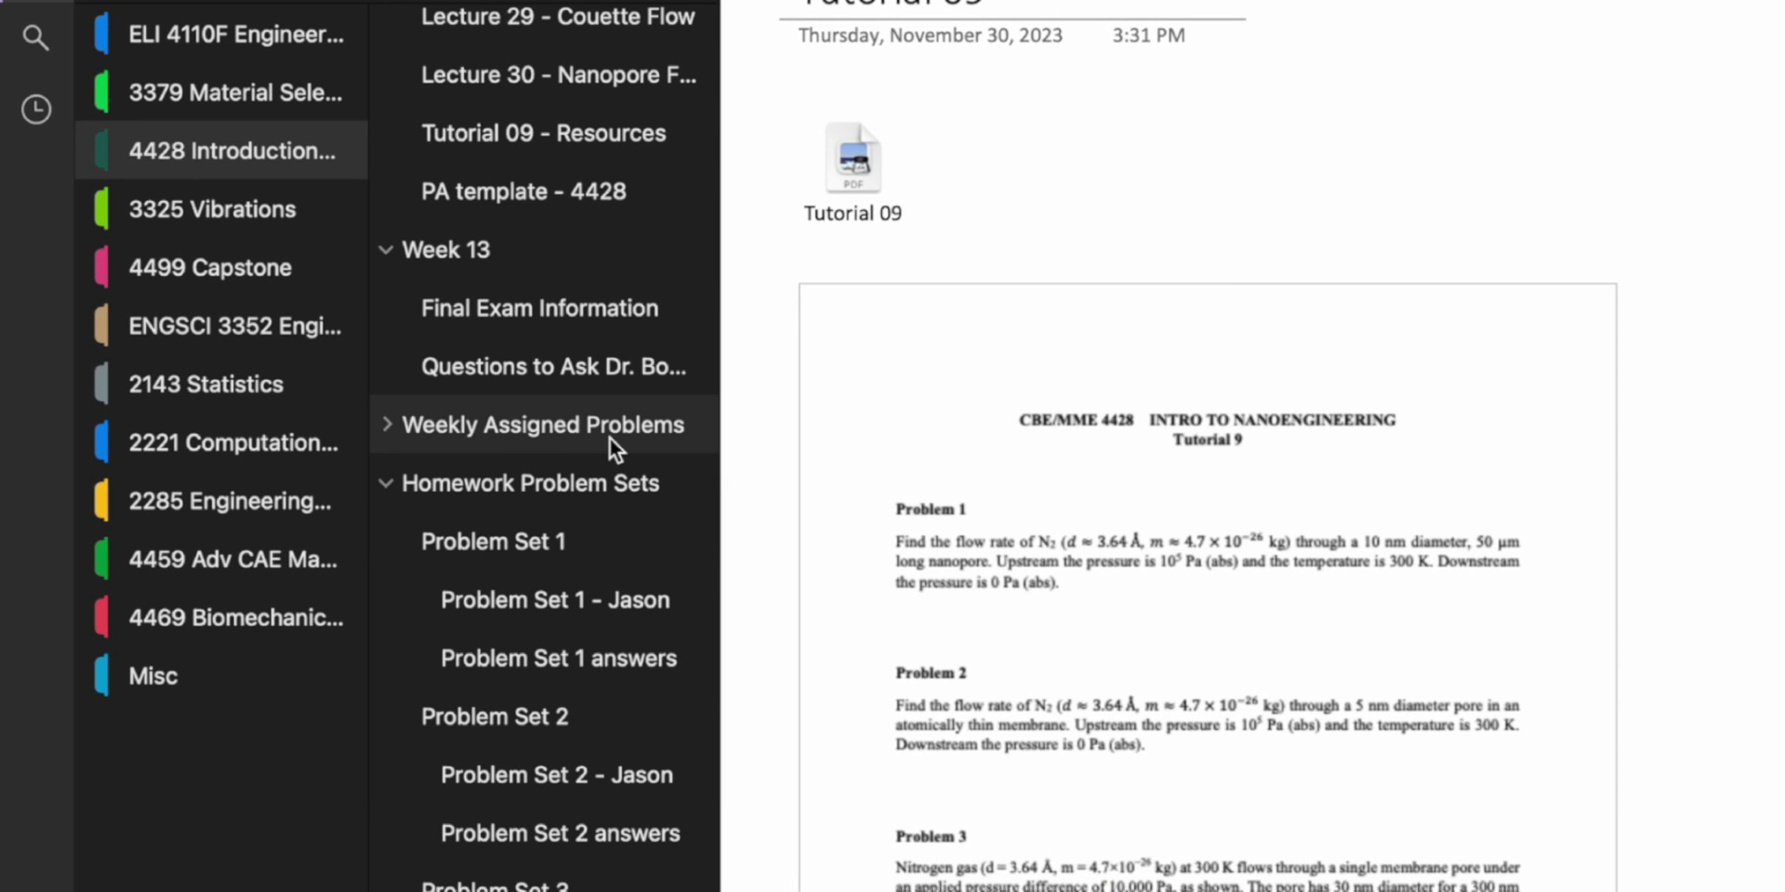
left_click(388, 483)
scroll(510, 517, "up", 1)
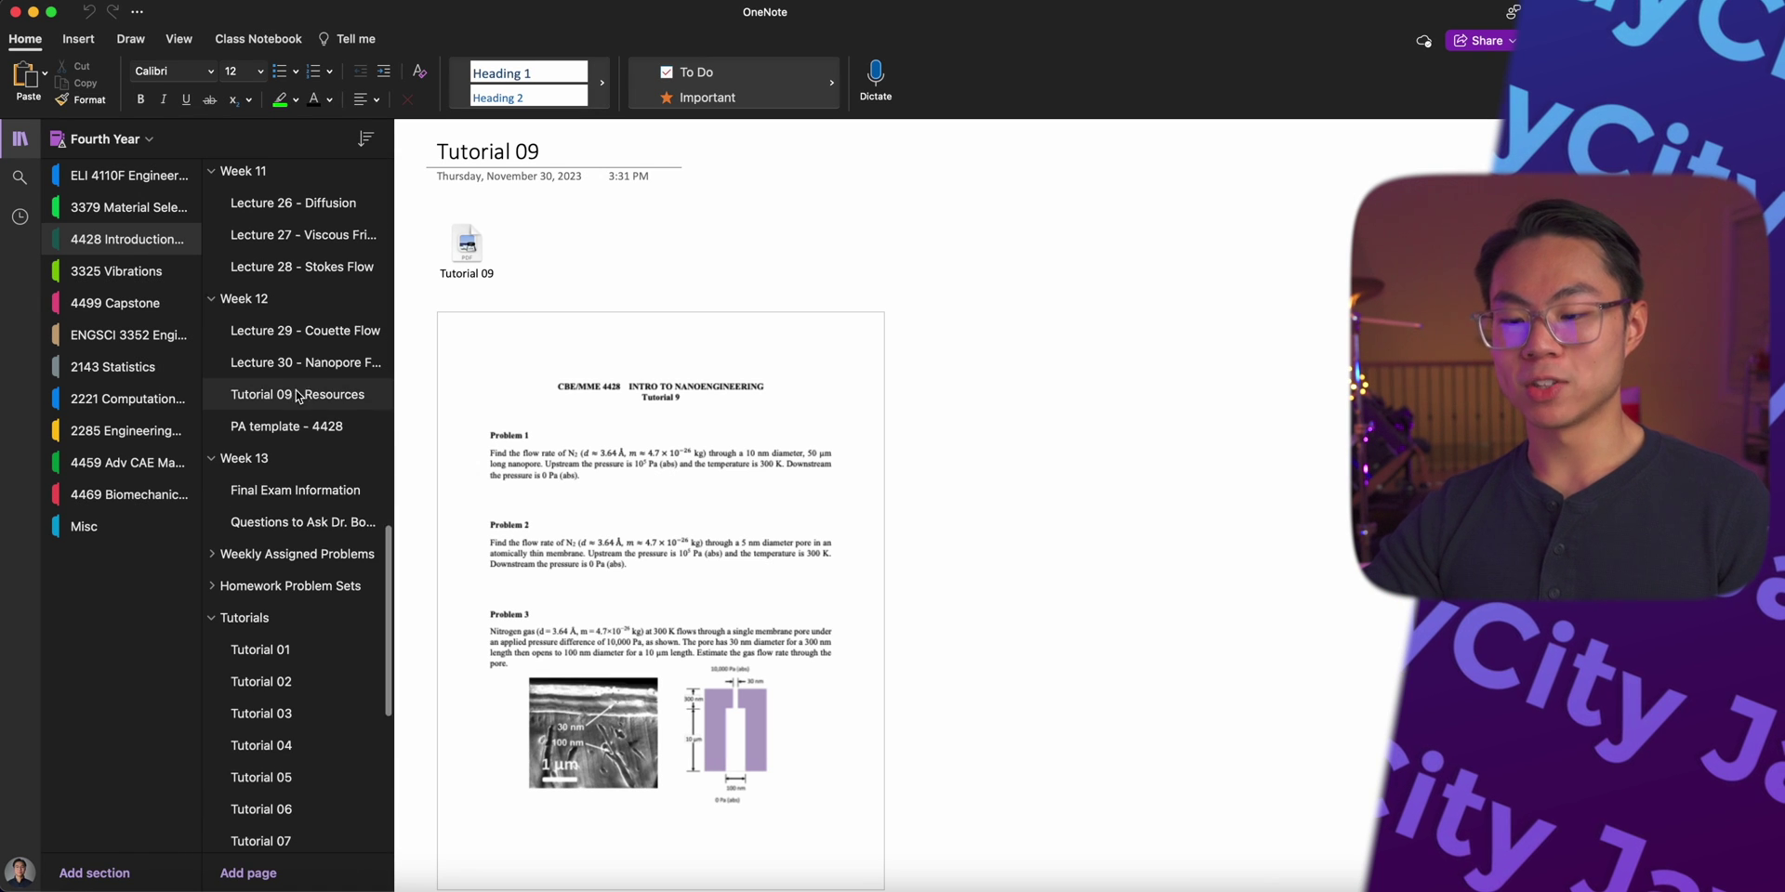
scroll(296, 409, "down", 2)
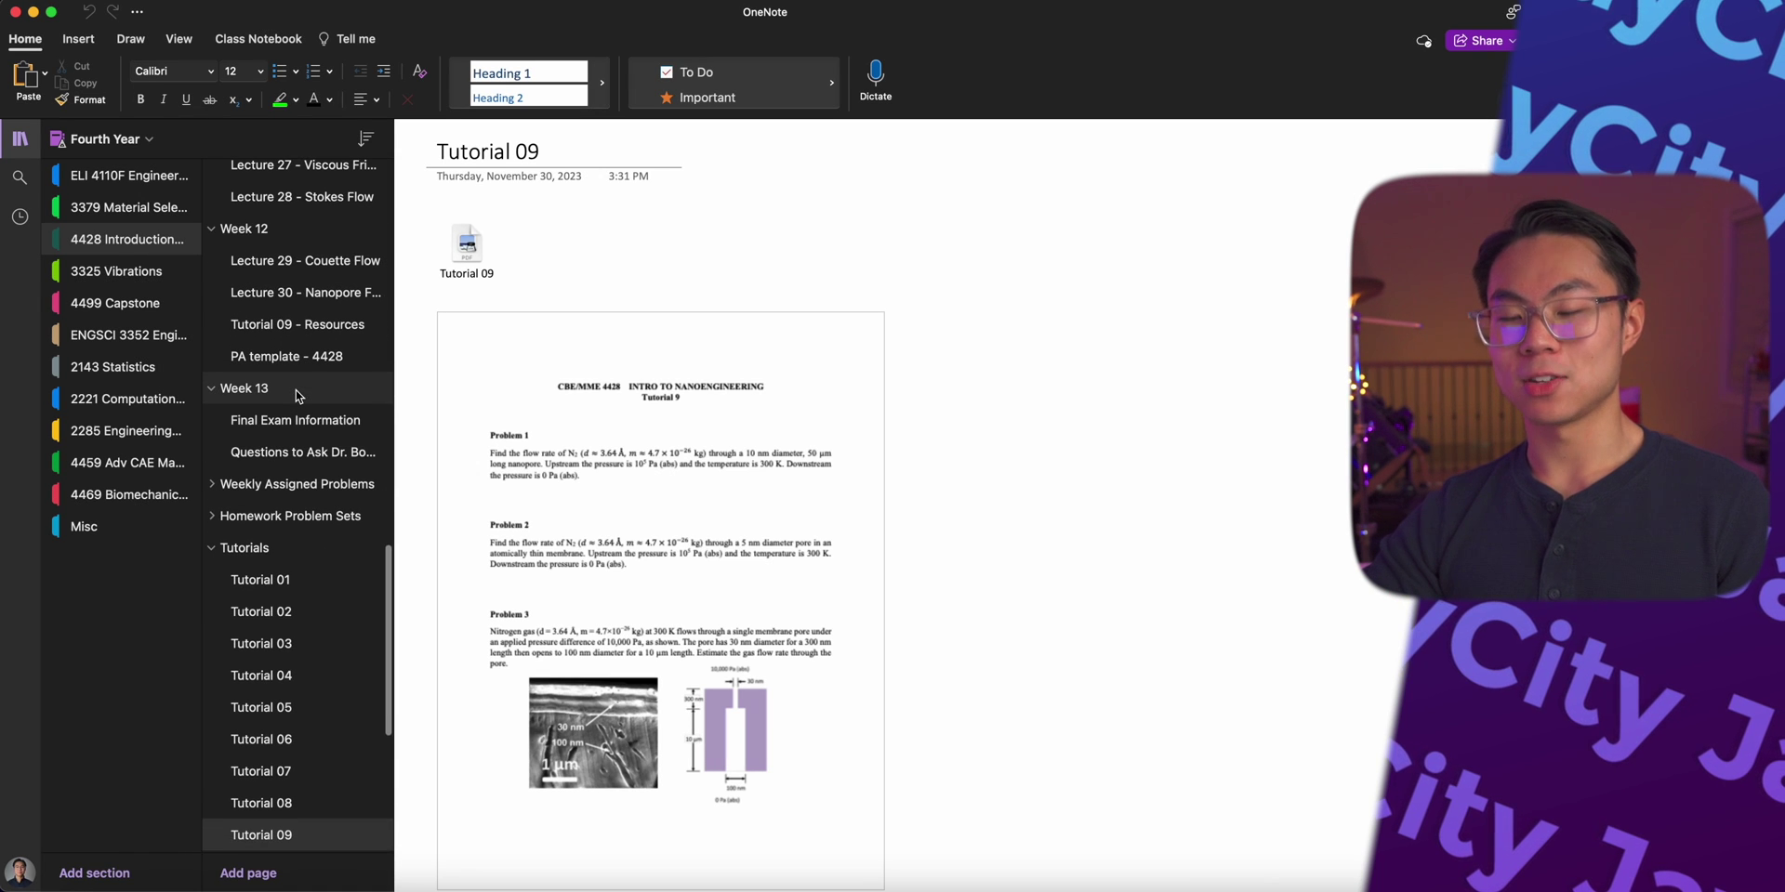
Step: View Lecture 30 - Nanopore Flow and Tutorial 03, then re-expand Homework Problem Sets
left_click(297, 290)
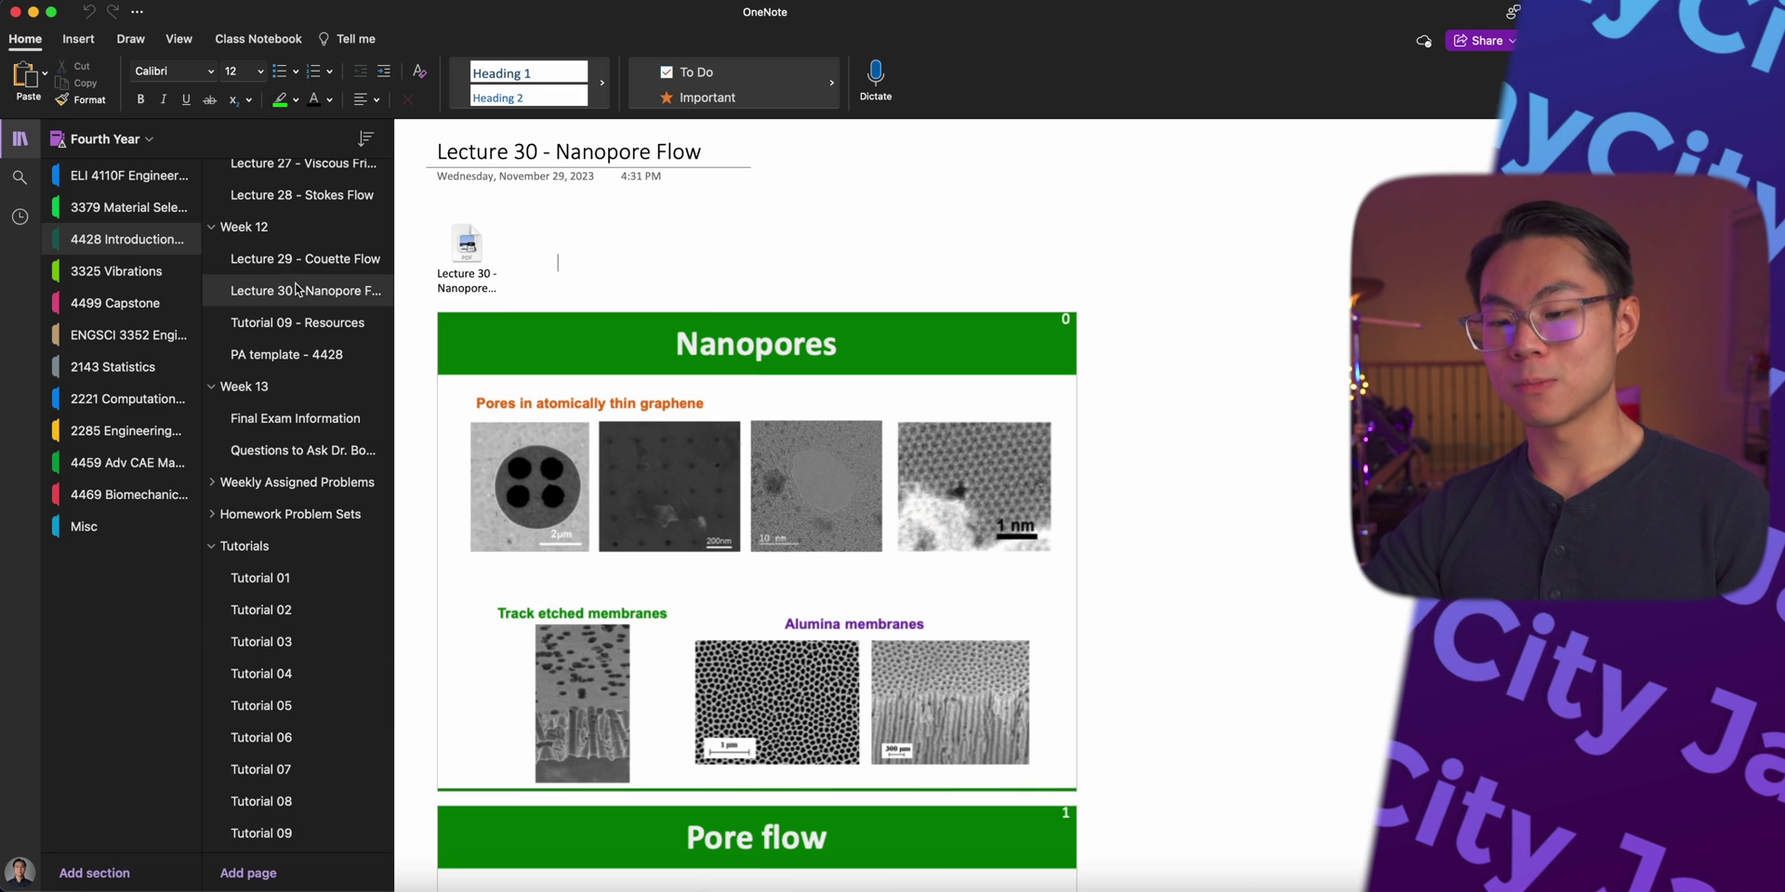
left_click(276, 651)
left_click(292, 290)
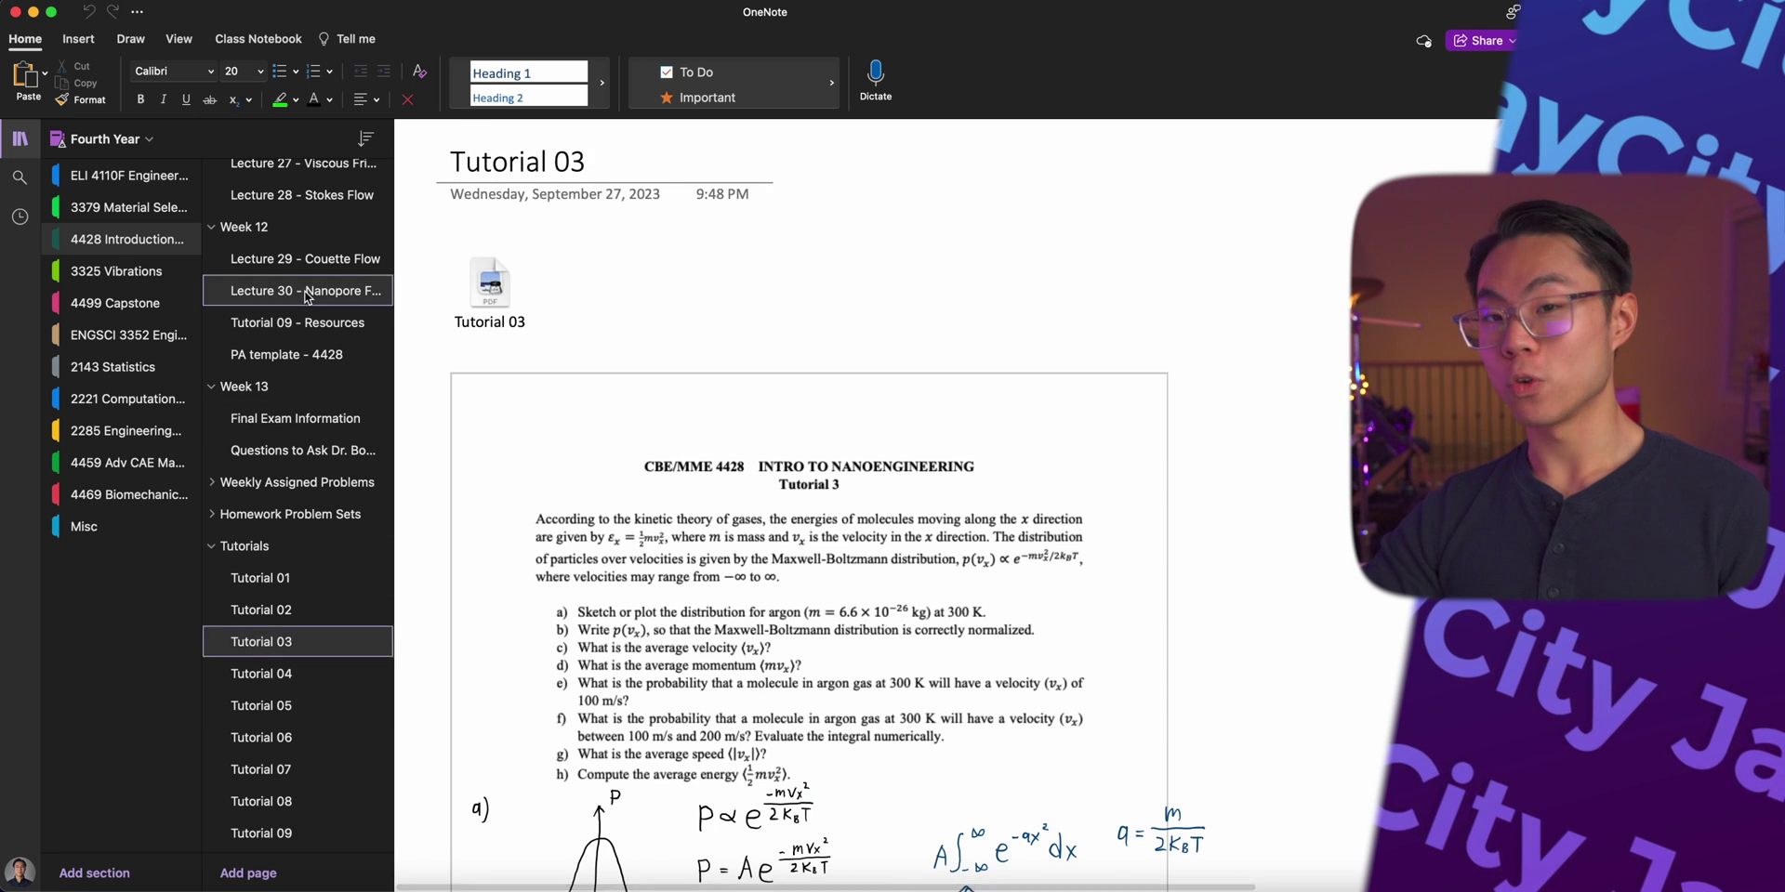
left_click(214, 515)
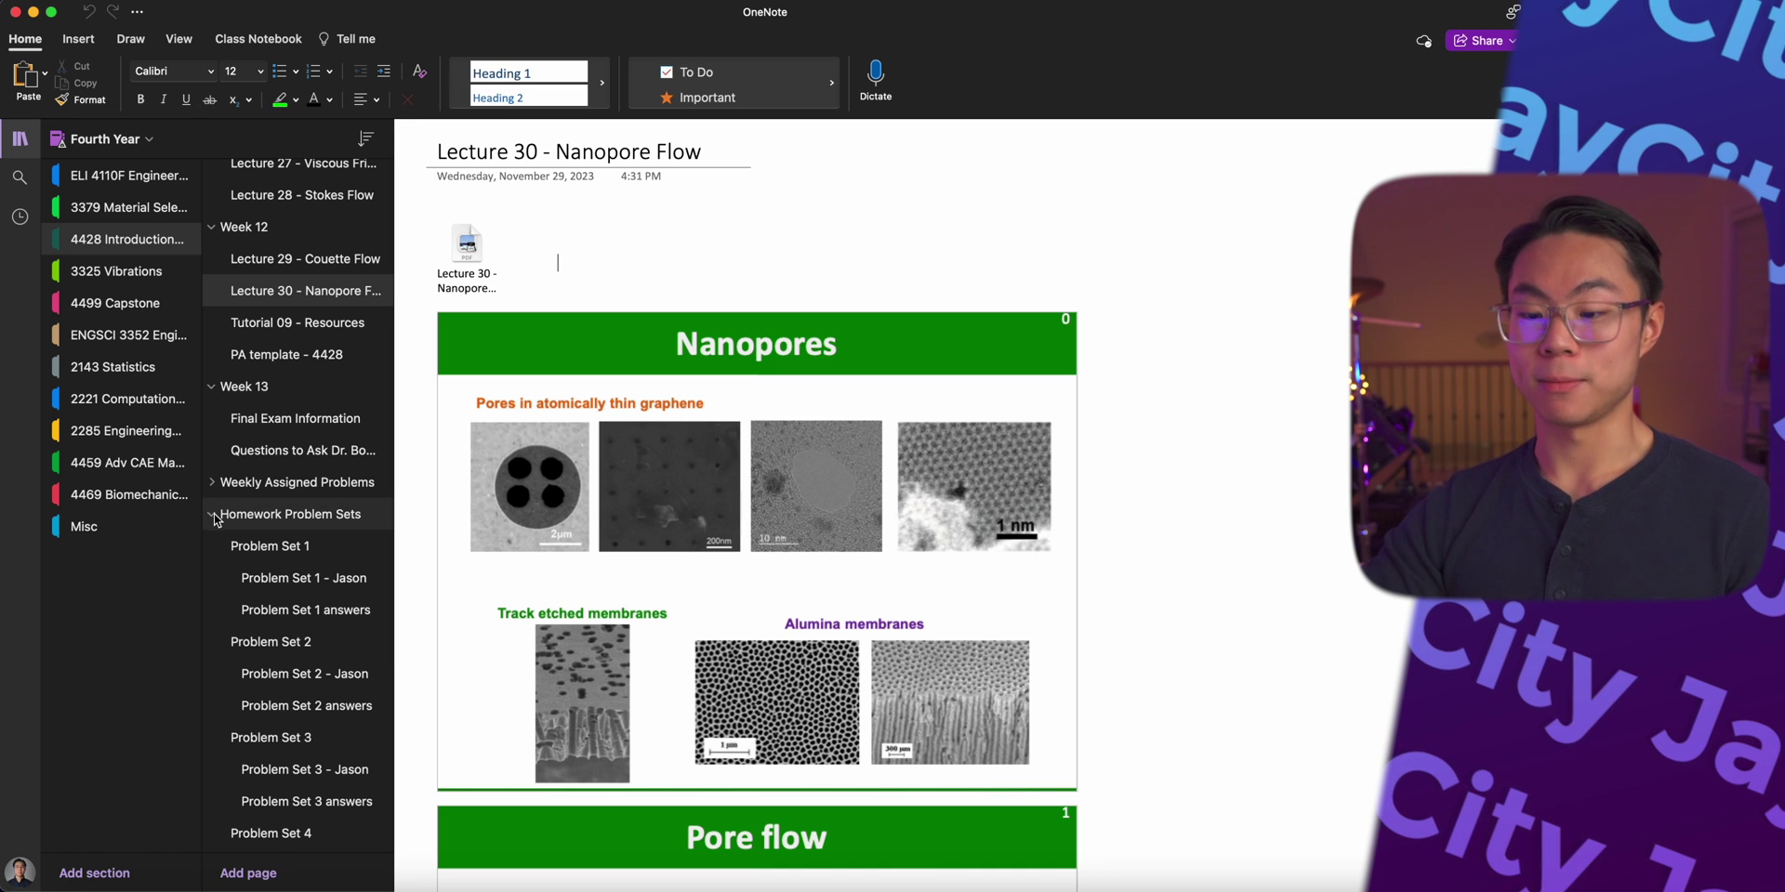
scroll(291, 272, "up", 15)
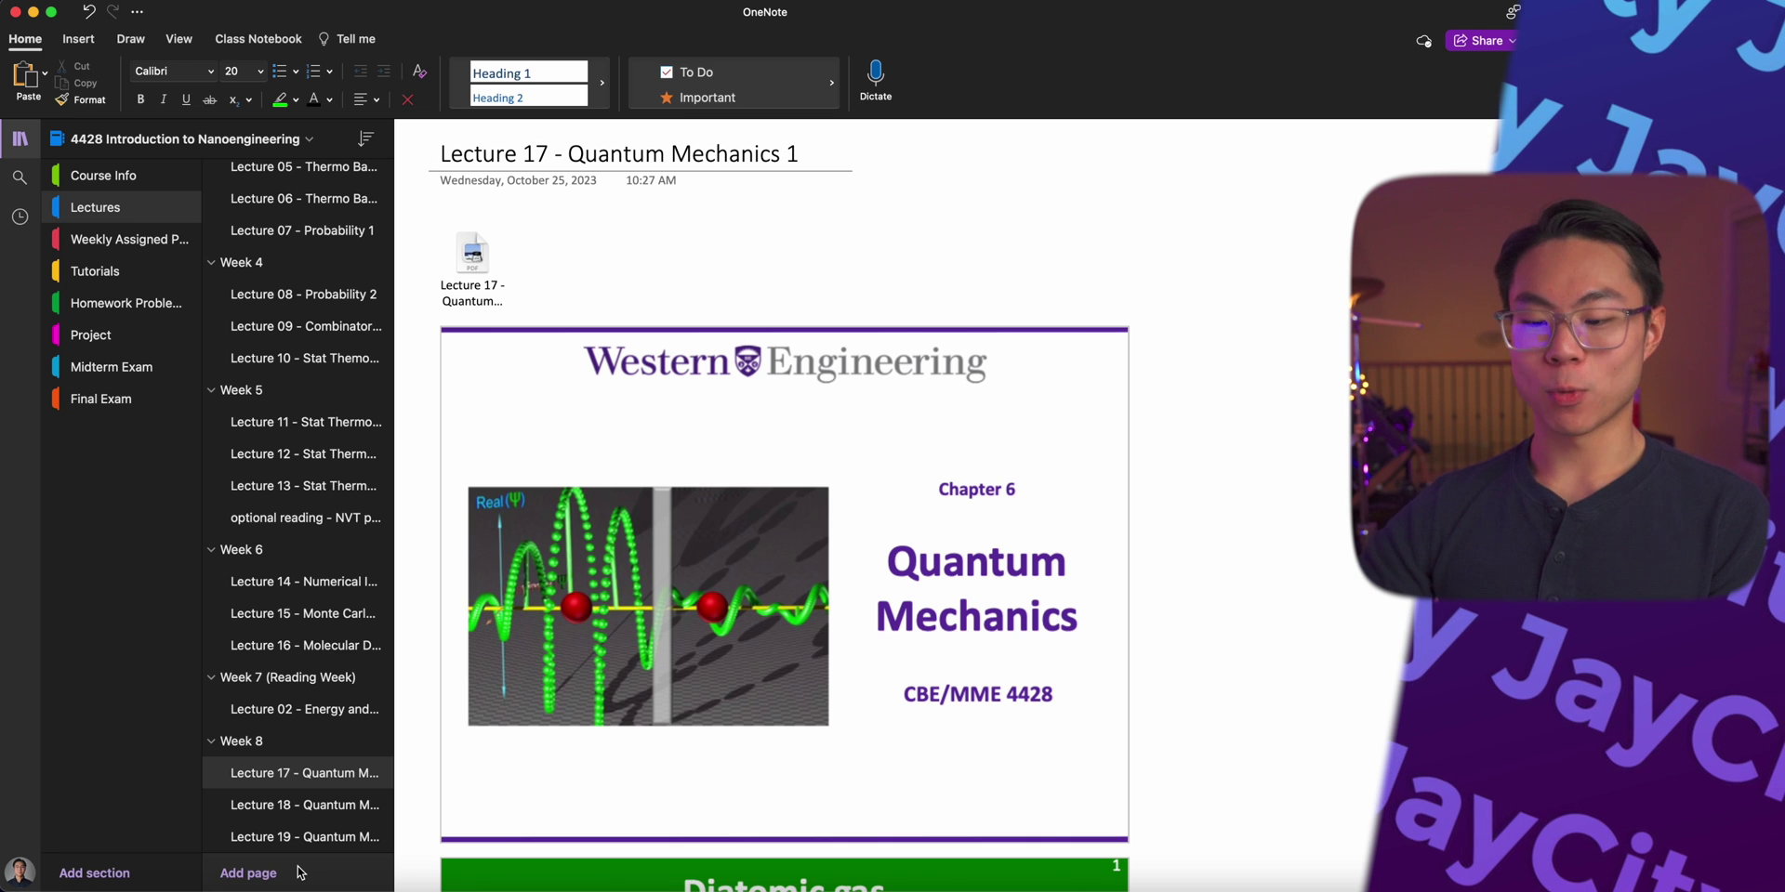
Step: Add four new blank pages after Lecture 19 - Quantum Mechanics 3 with Command+N
left_click(327, 839)
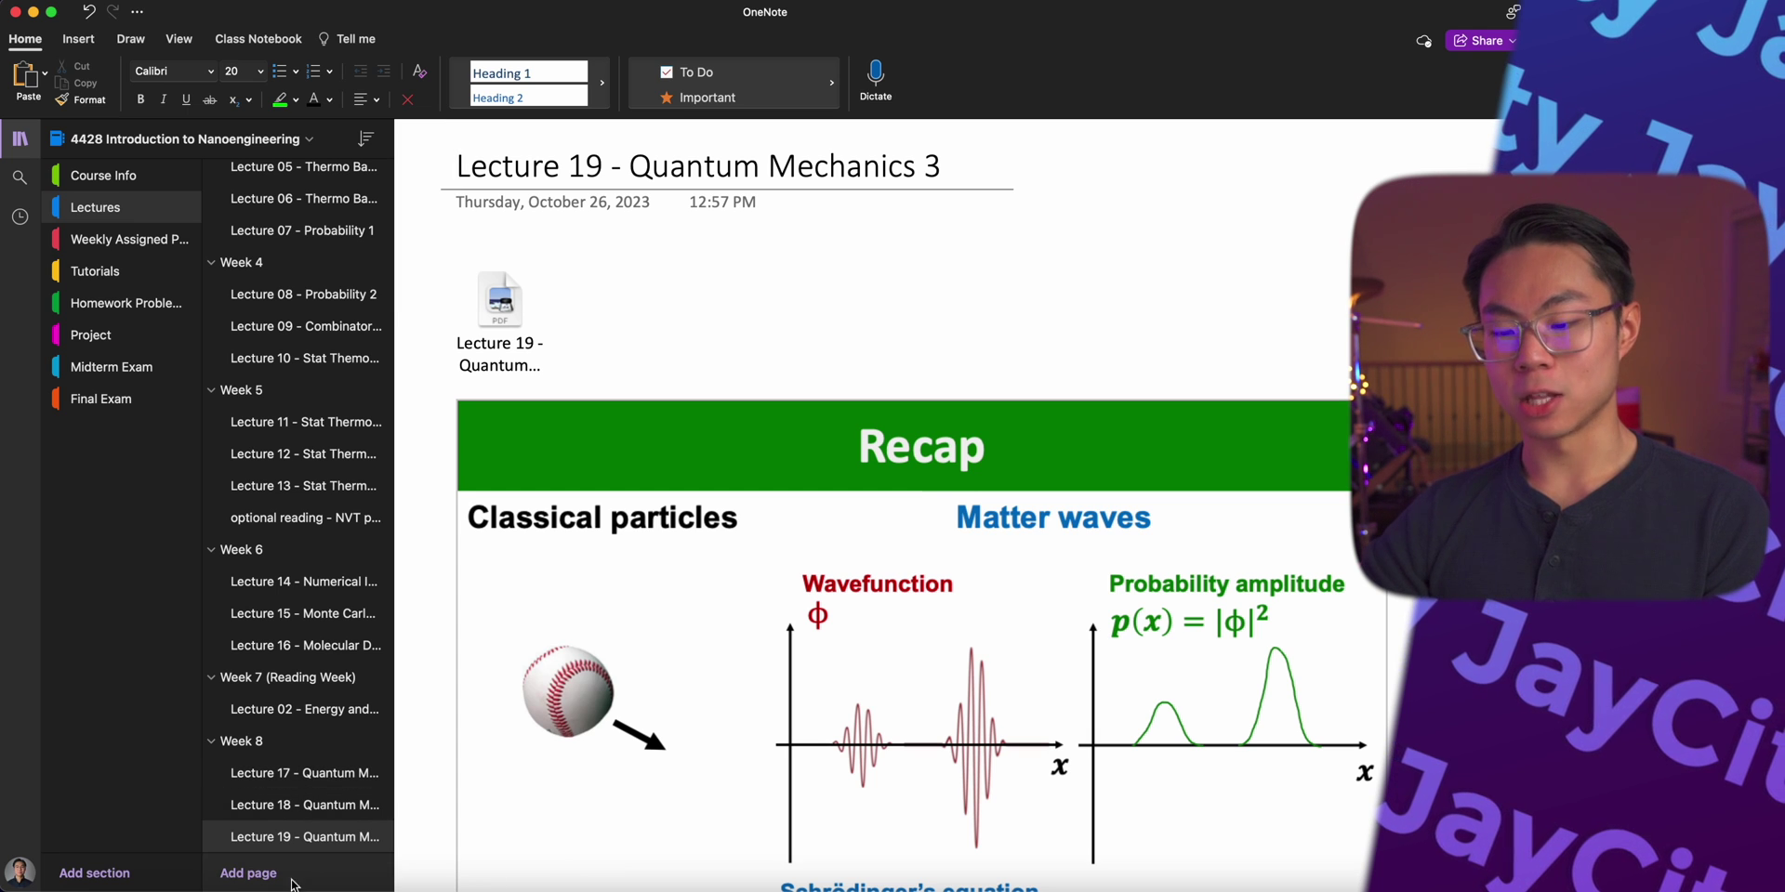
key("super+n")
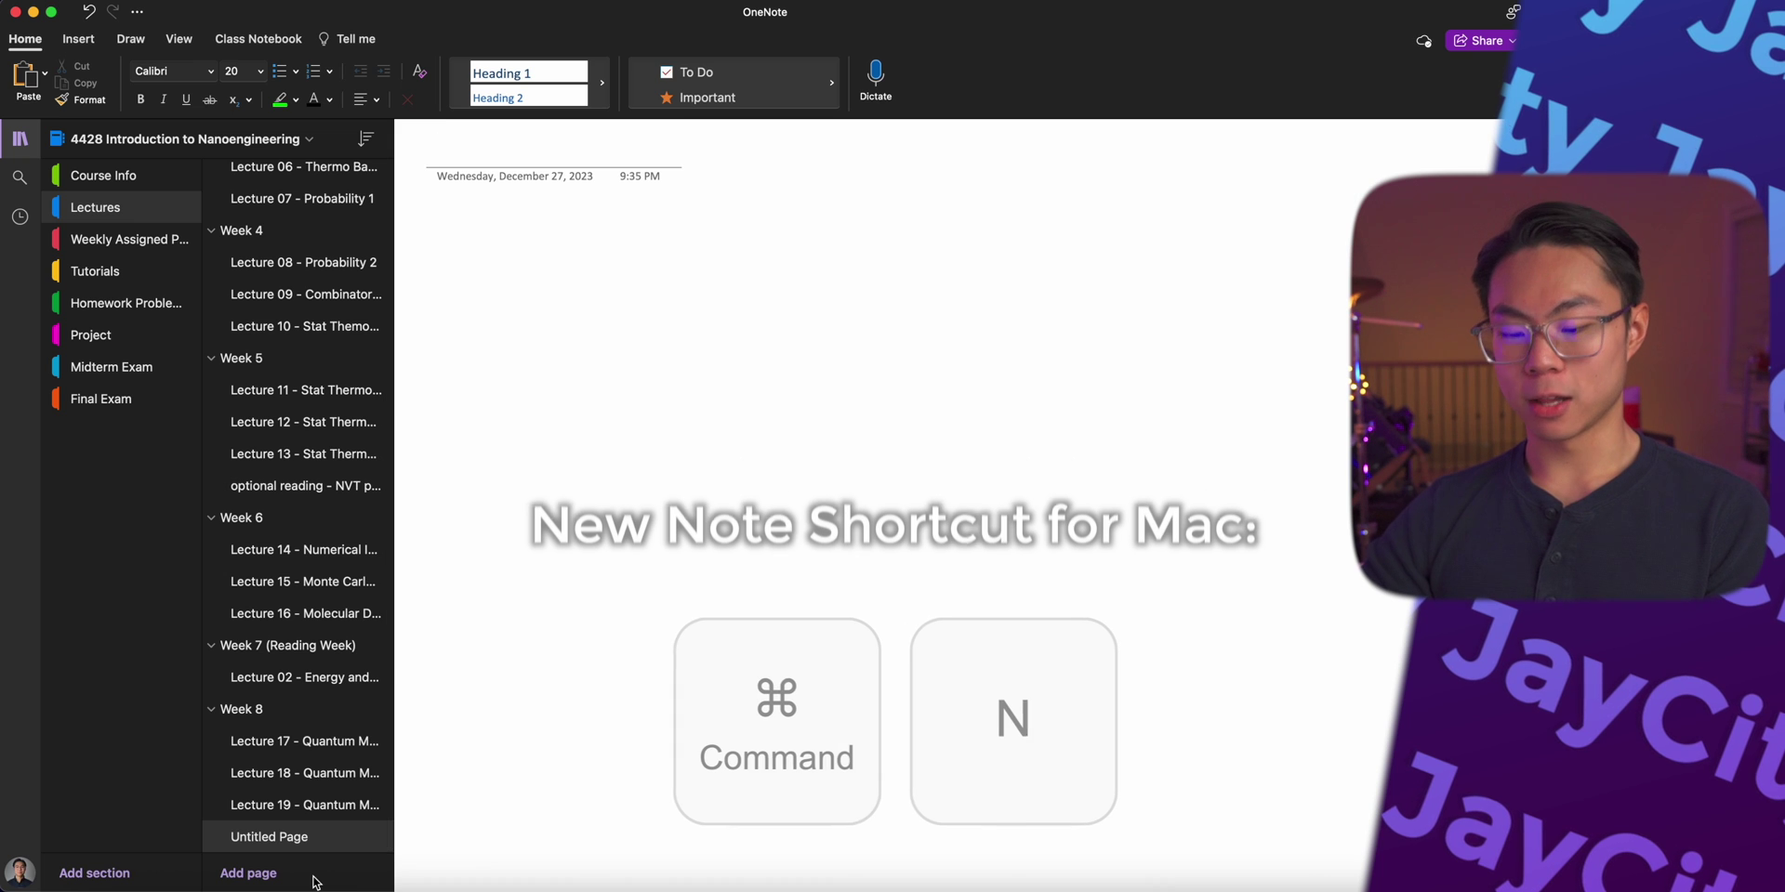
key("super+n")
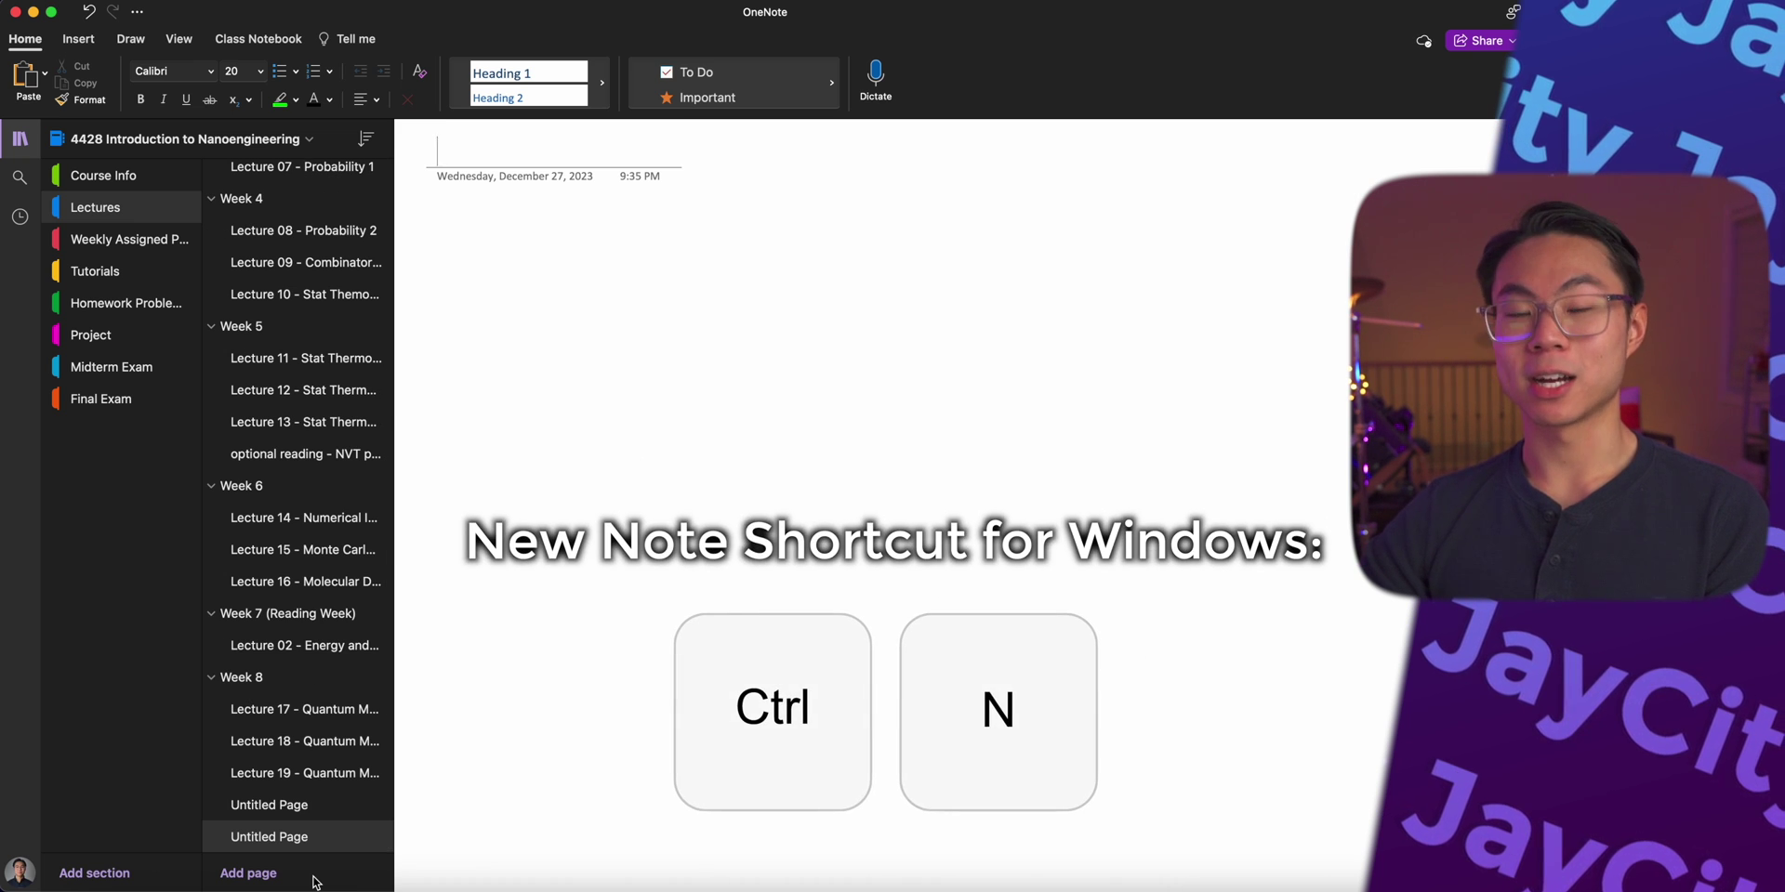
key("super+n")
key("super+n")
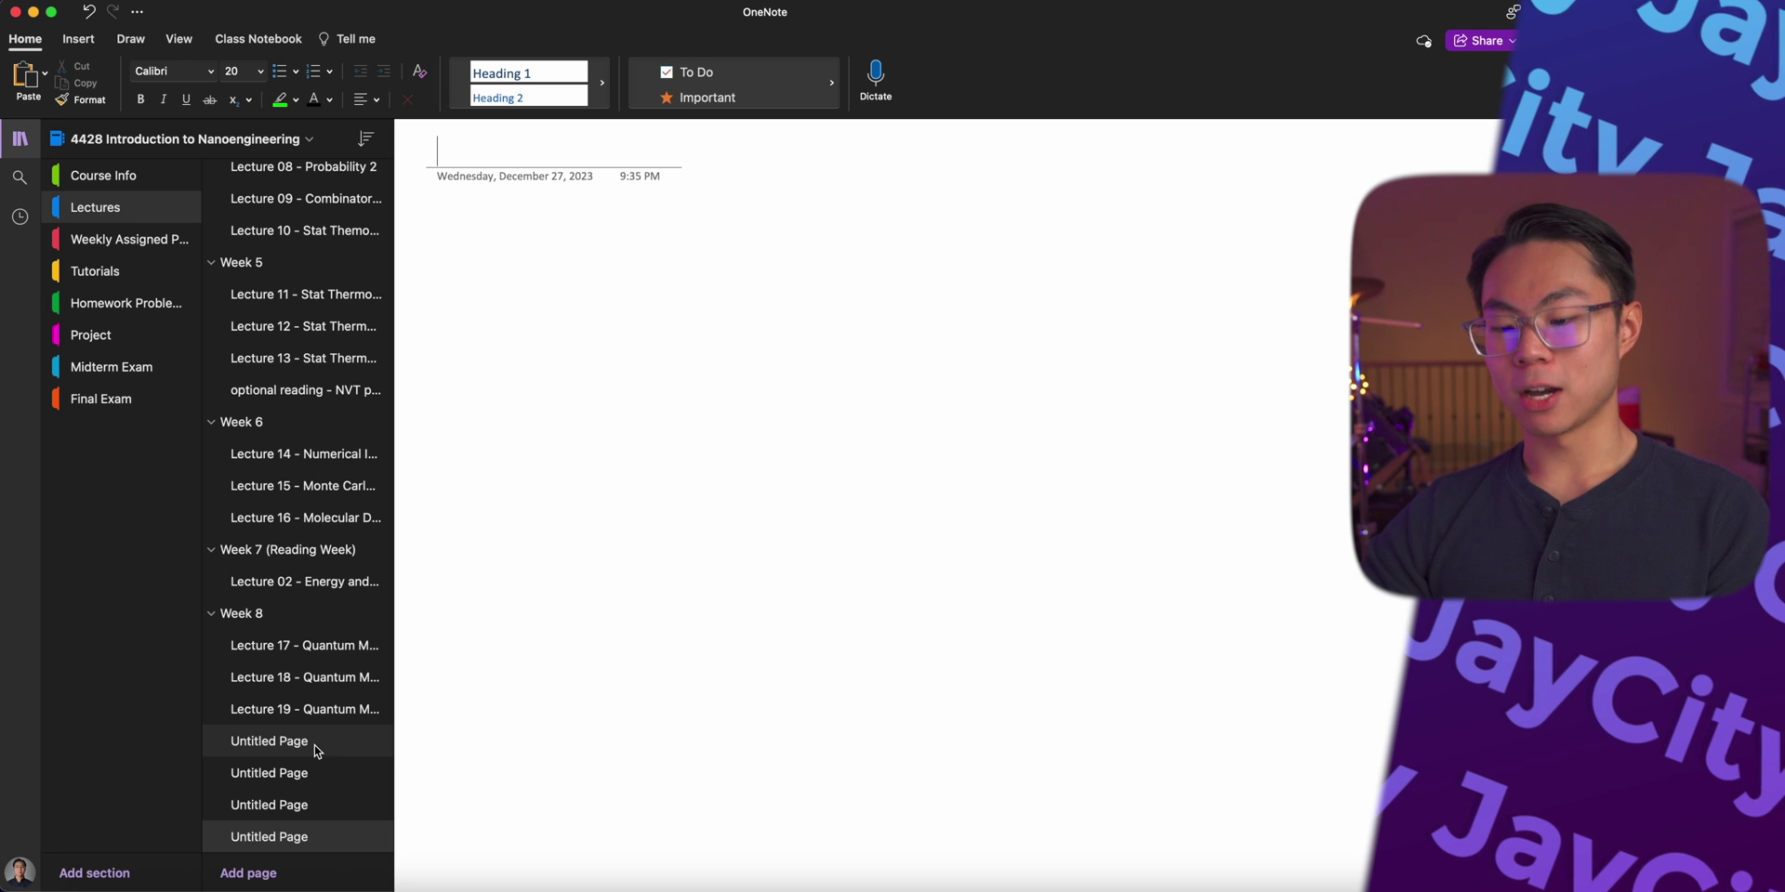
Step: Title the first new untitled page 'Week 9'
left_click(317, 751)
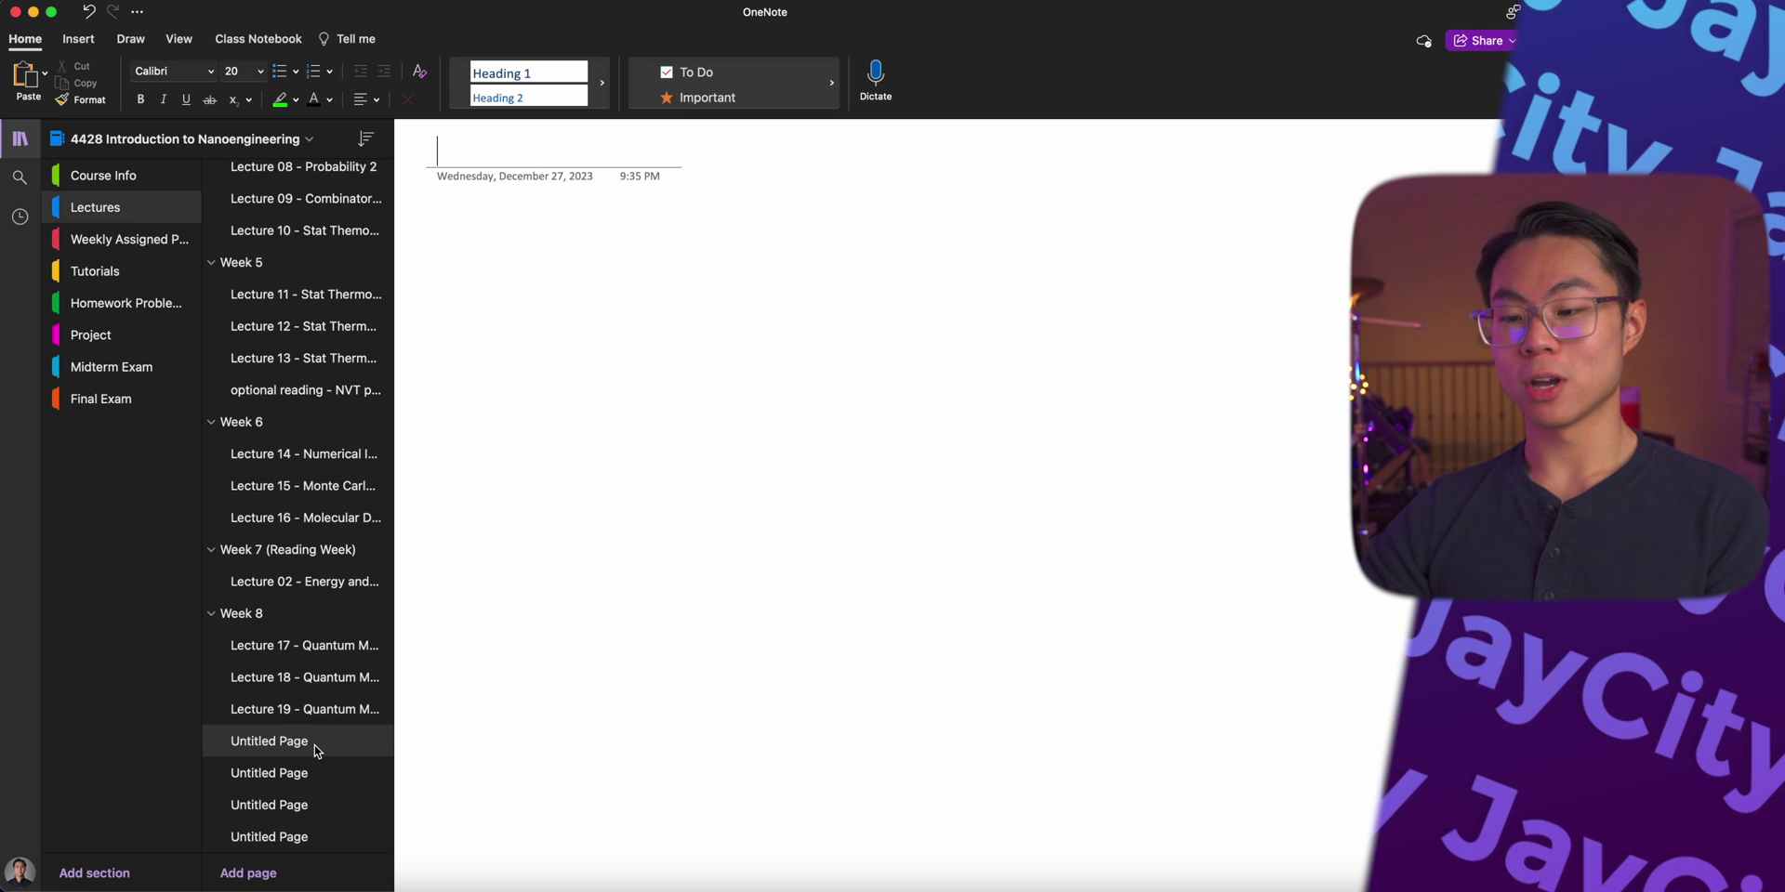
type("Week 9")
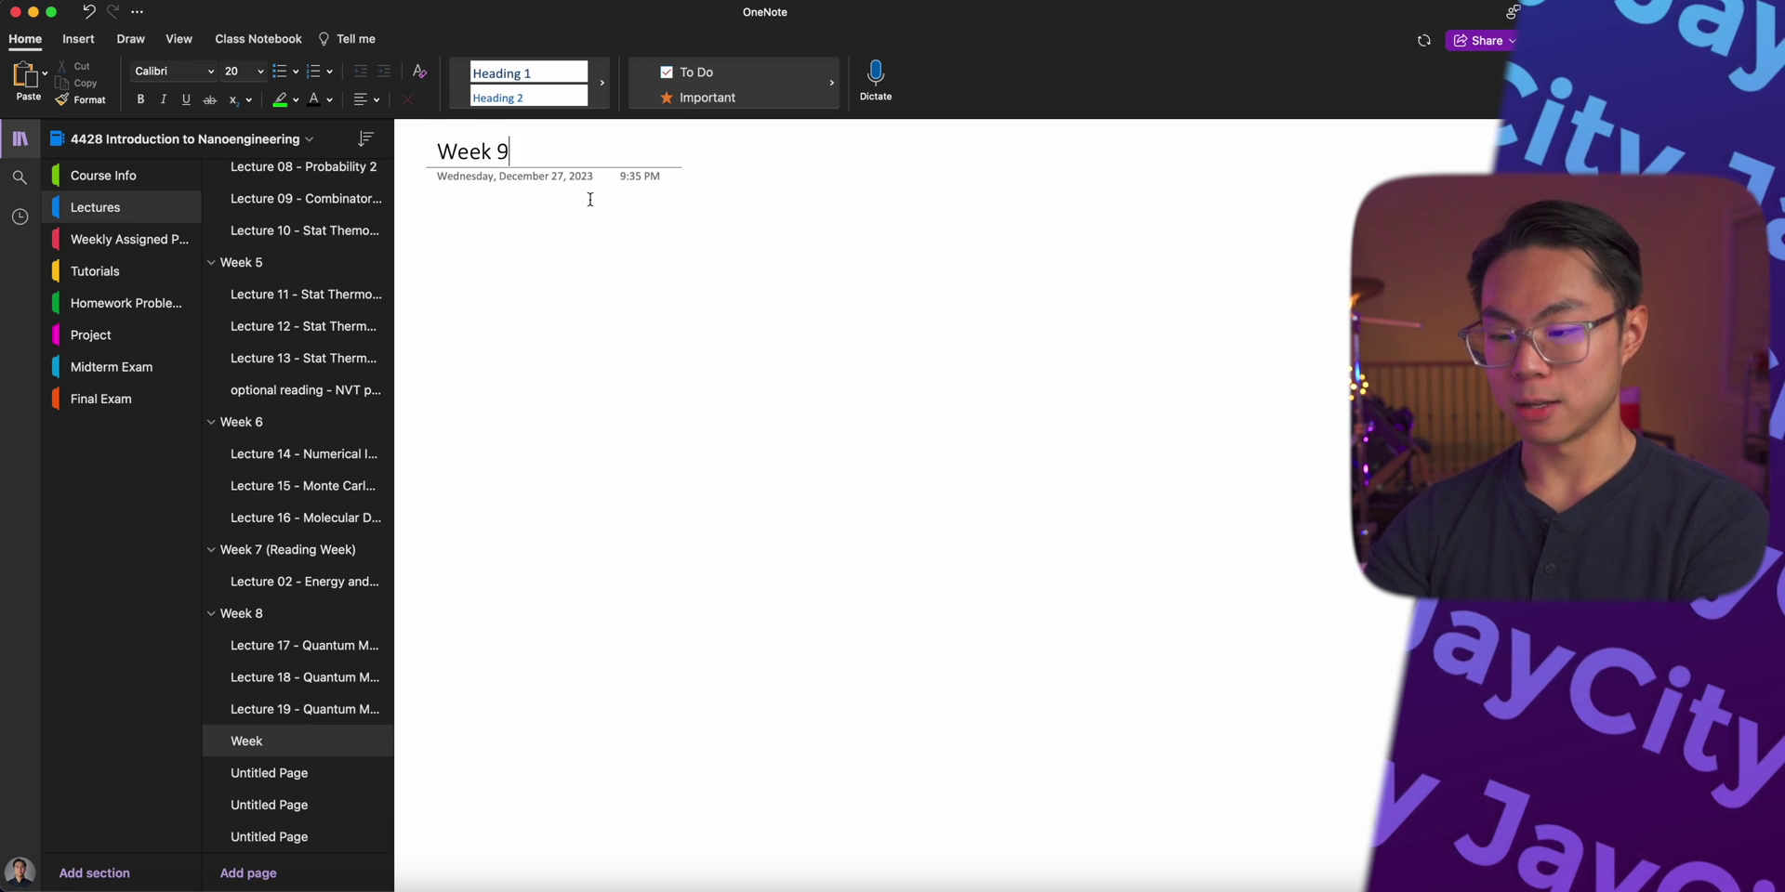
left_click(304, 744)
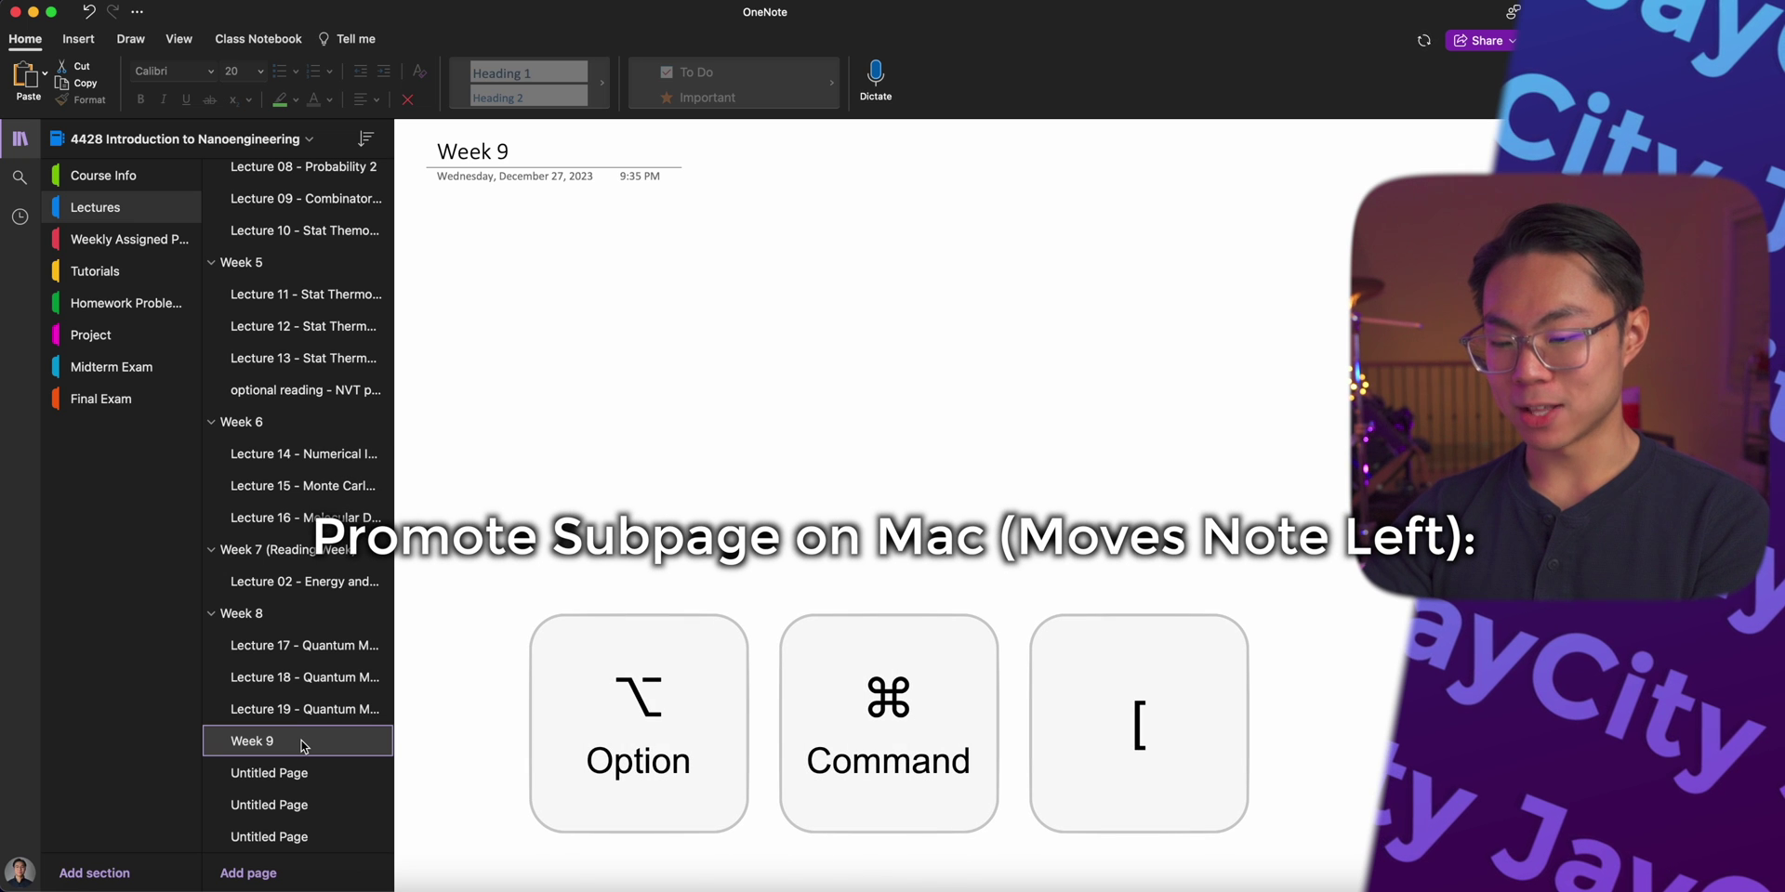
key("alt+super+bracketleft")
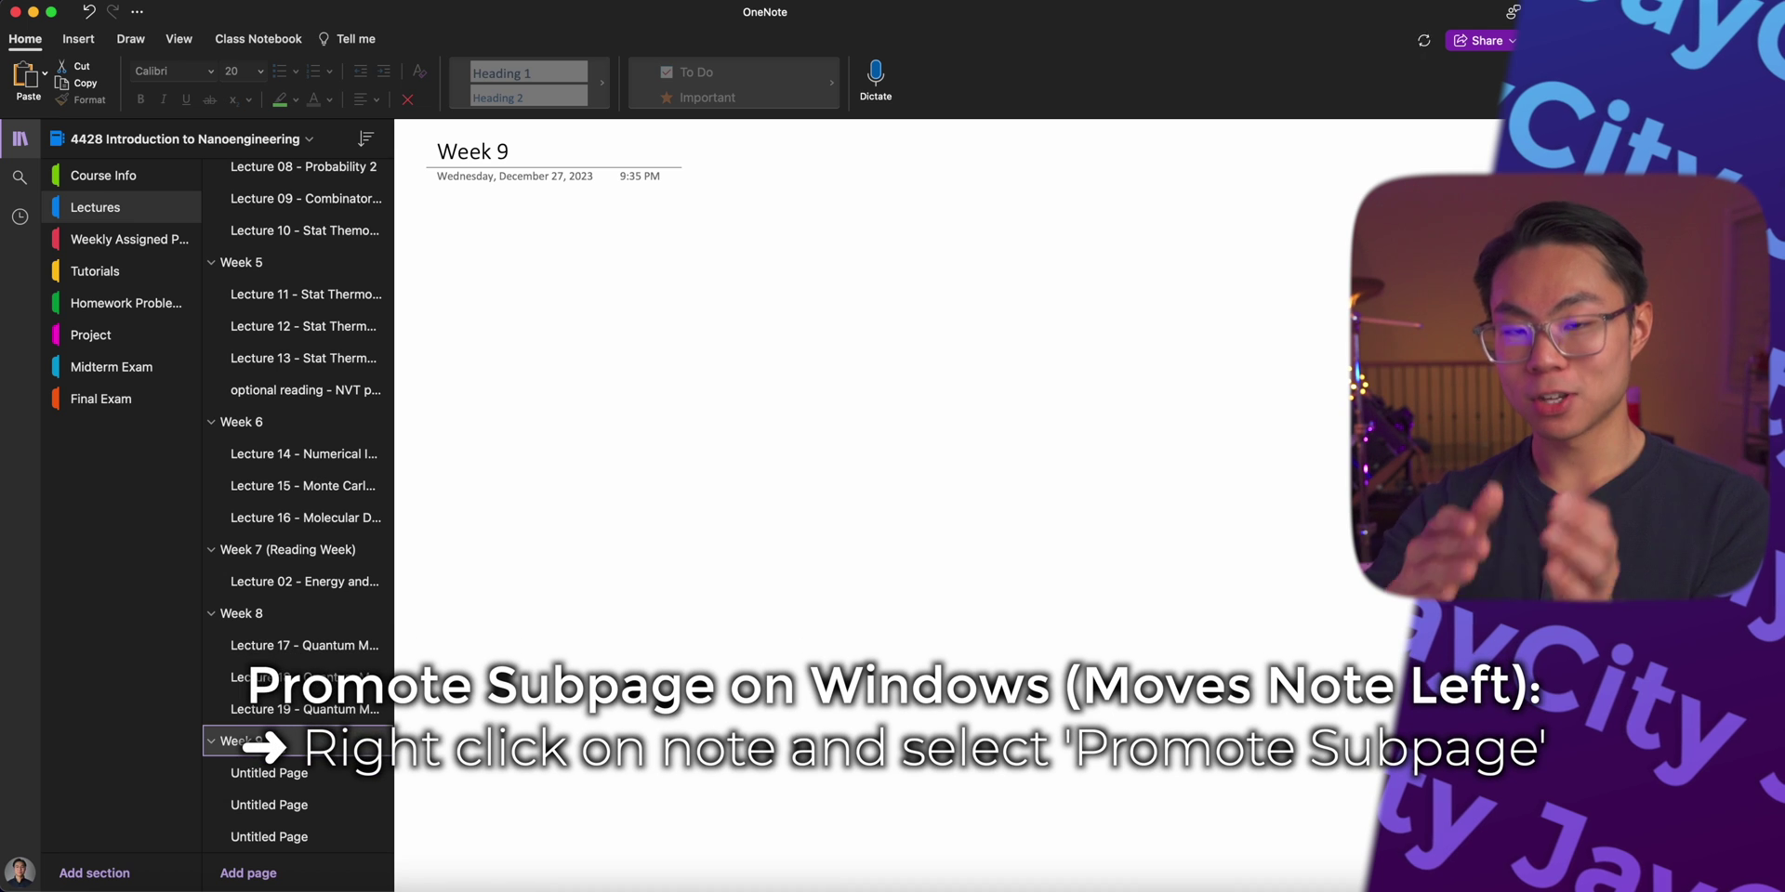
right_click(301, 747)
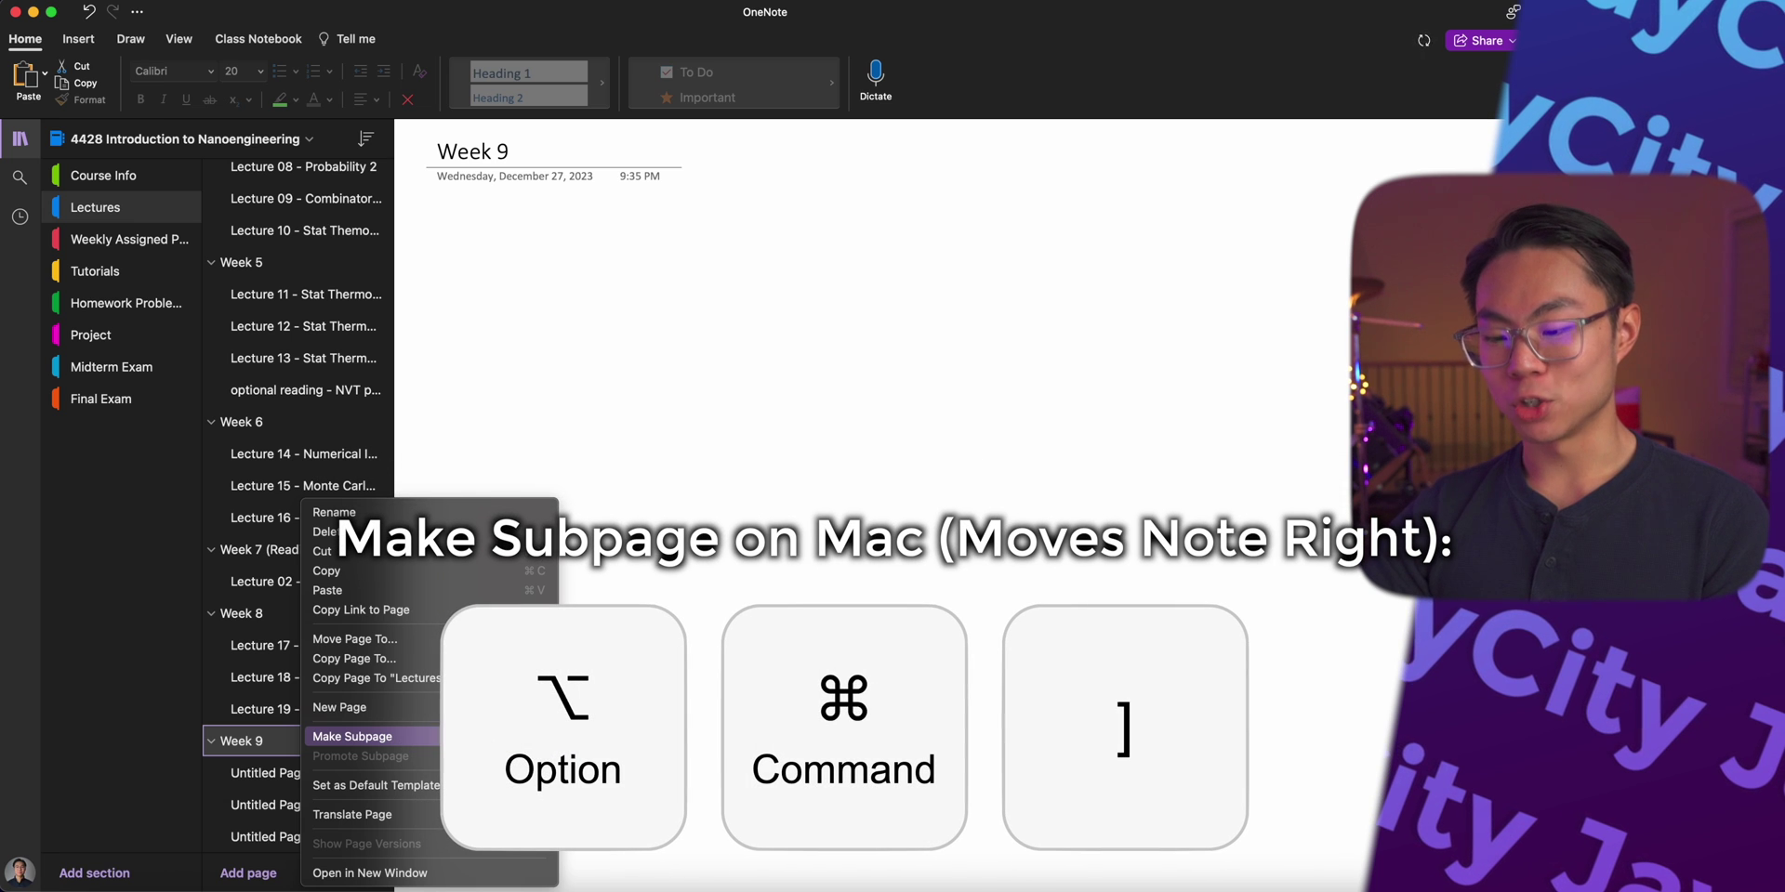
left_click(353, 736)
right_click(348, 741)
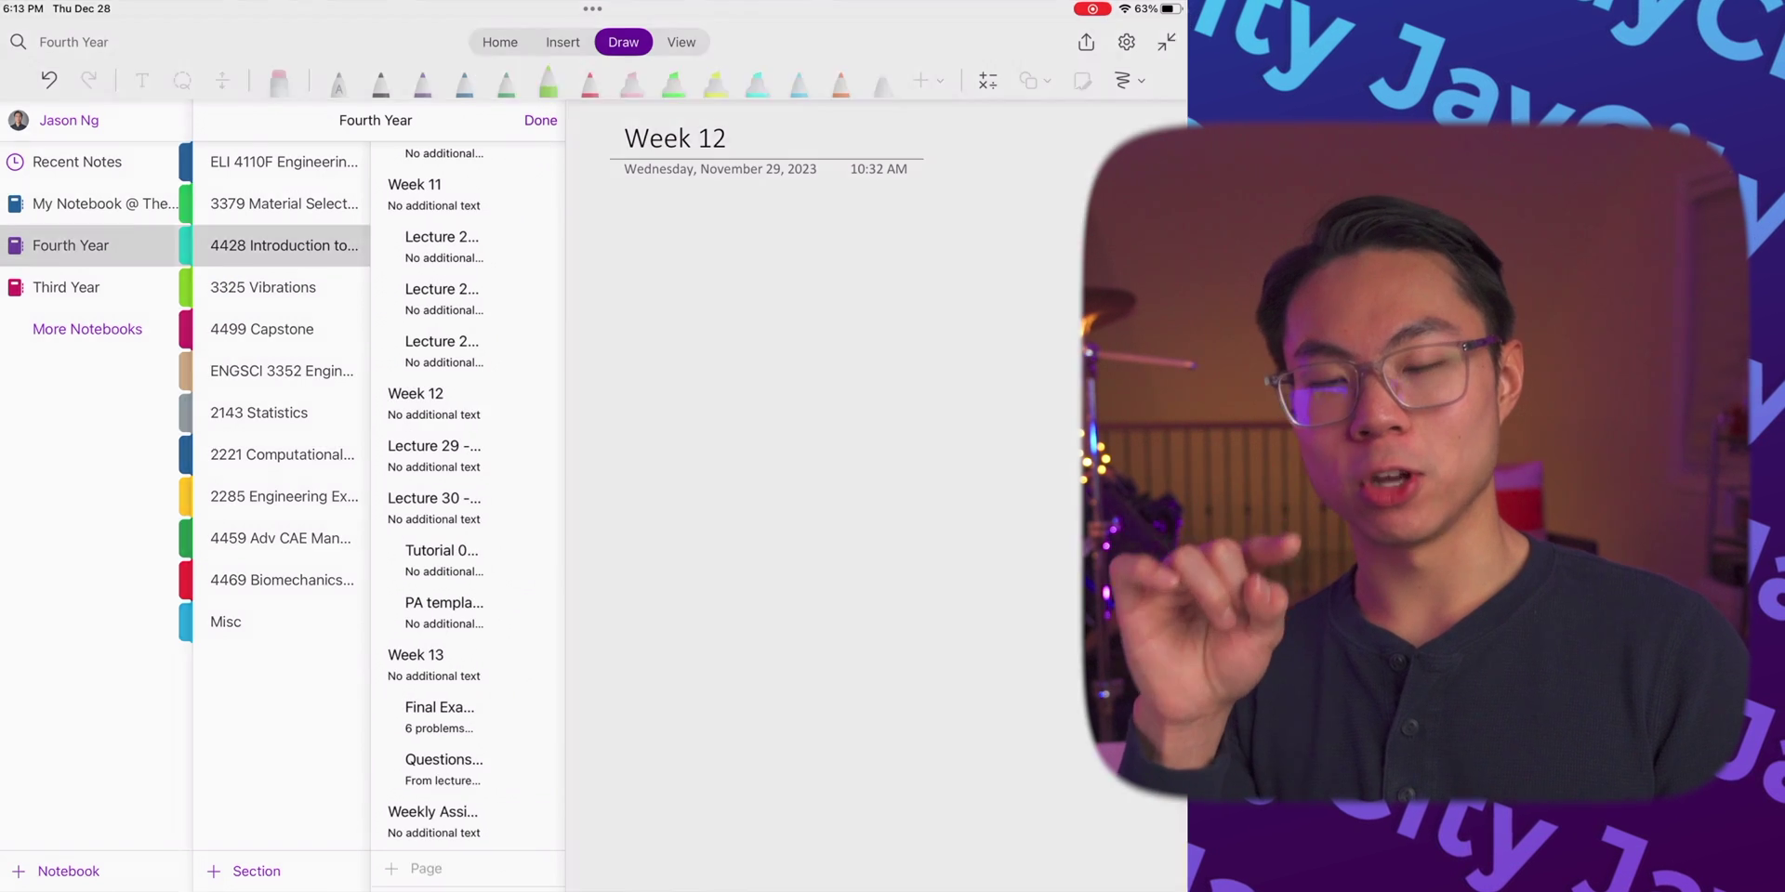
Step: Select Lecture 29 and Lecture 30 and indent them one level under Week 12
left_click(437, 456)
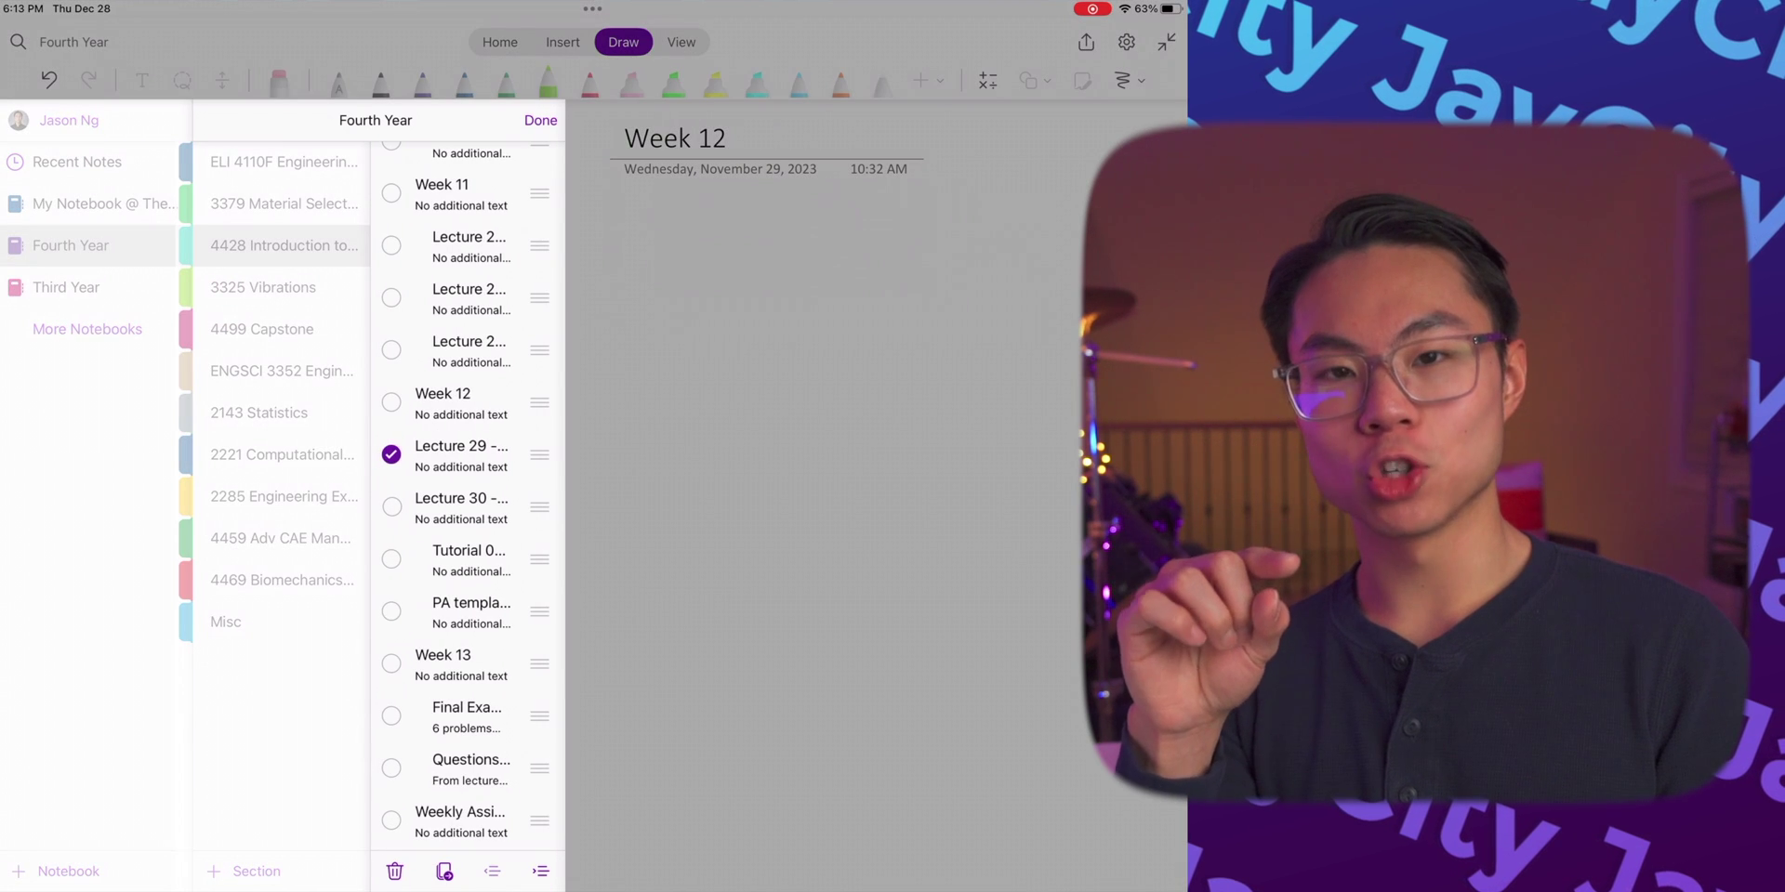
left_click(391, 507)
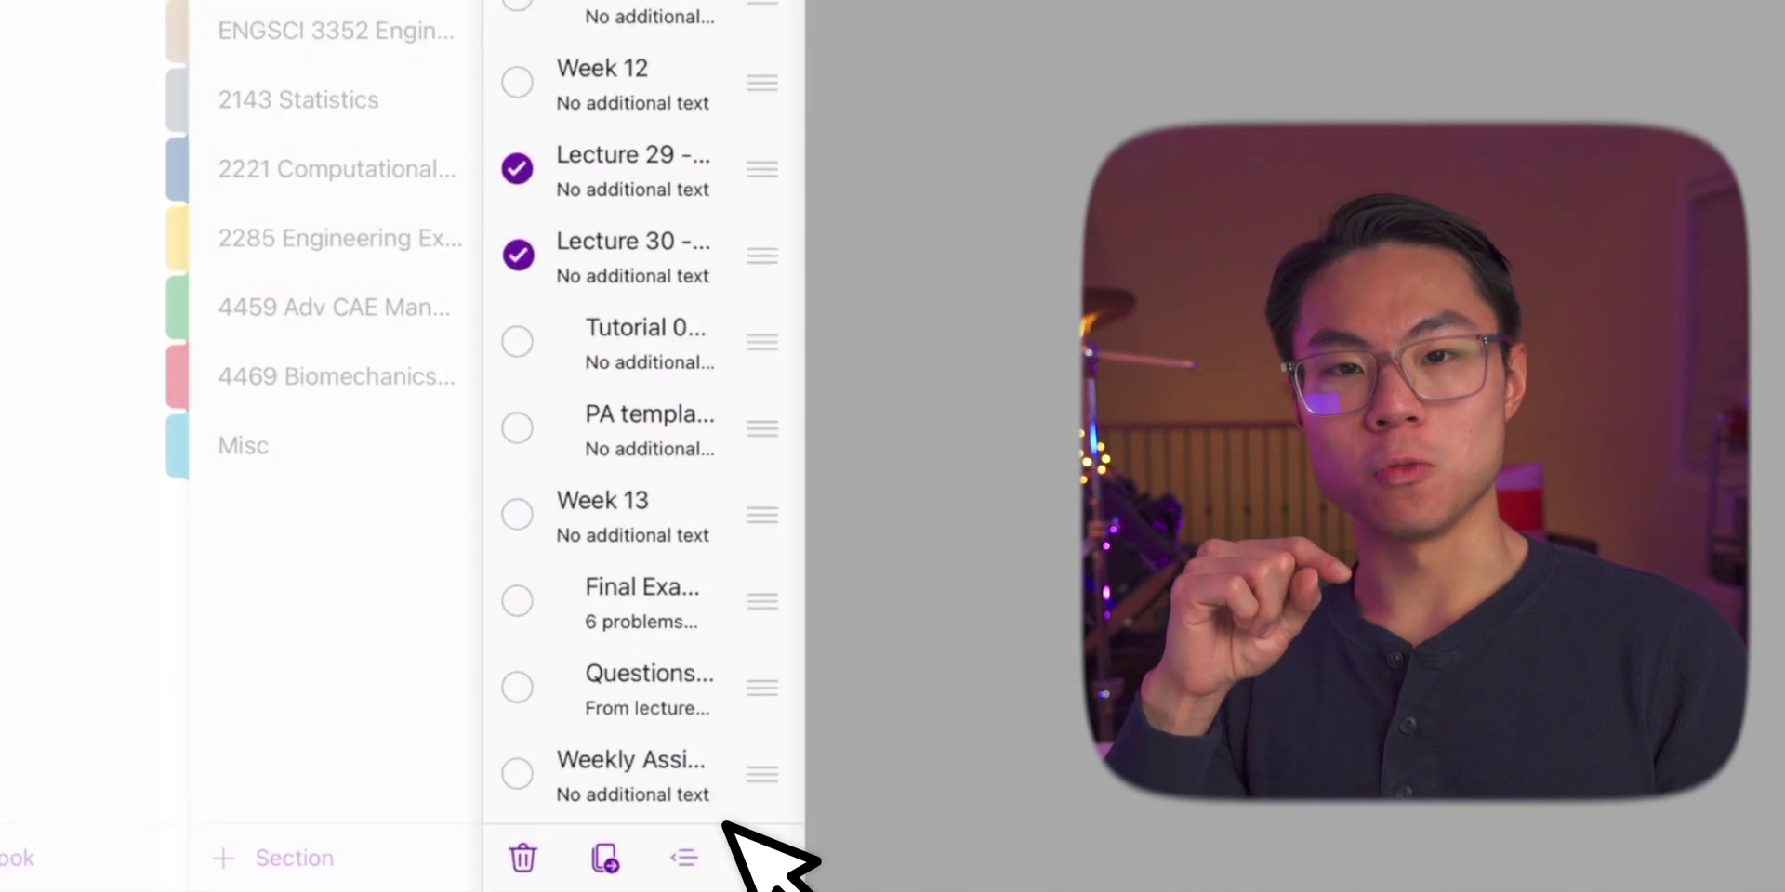
left_click(540, 871)
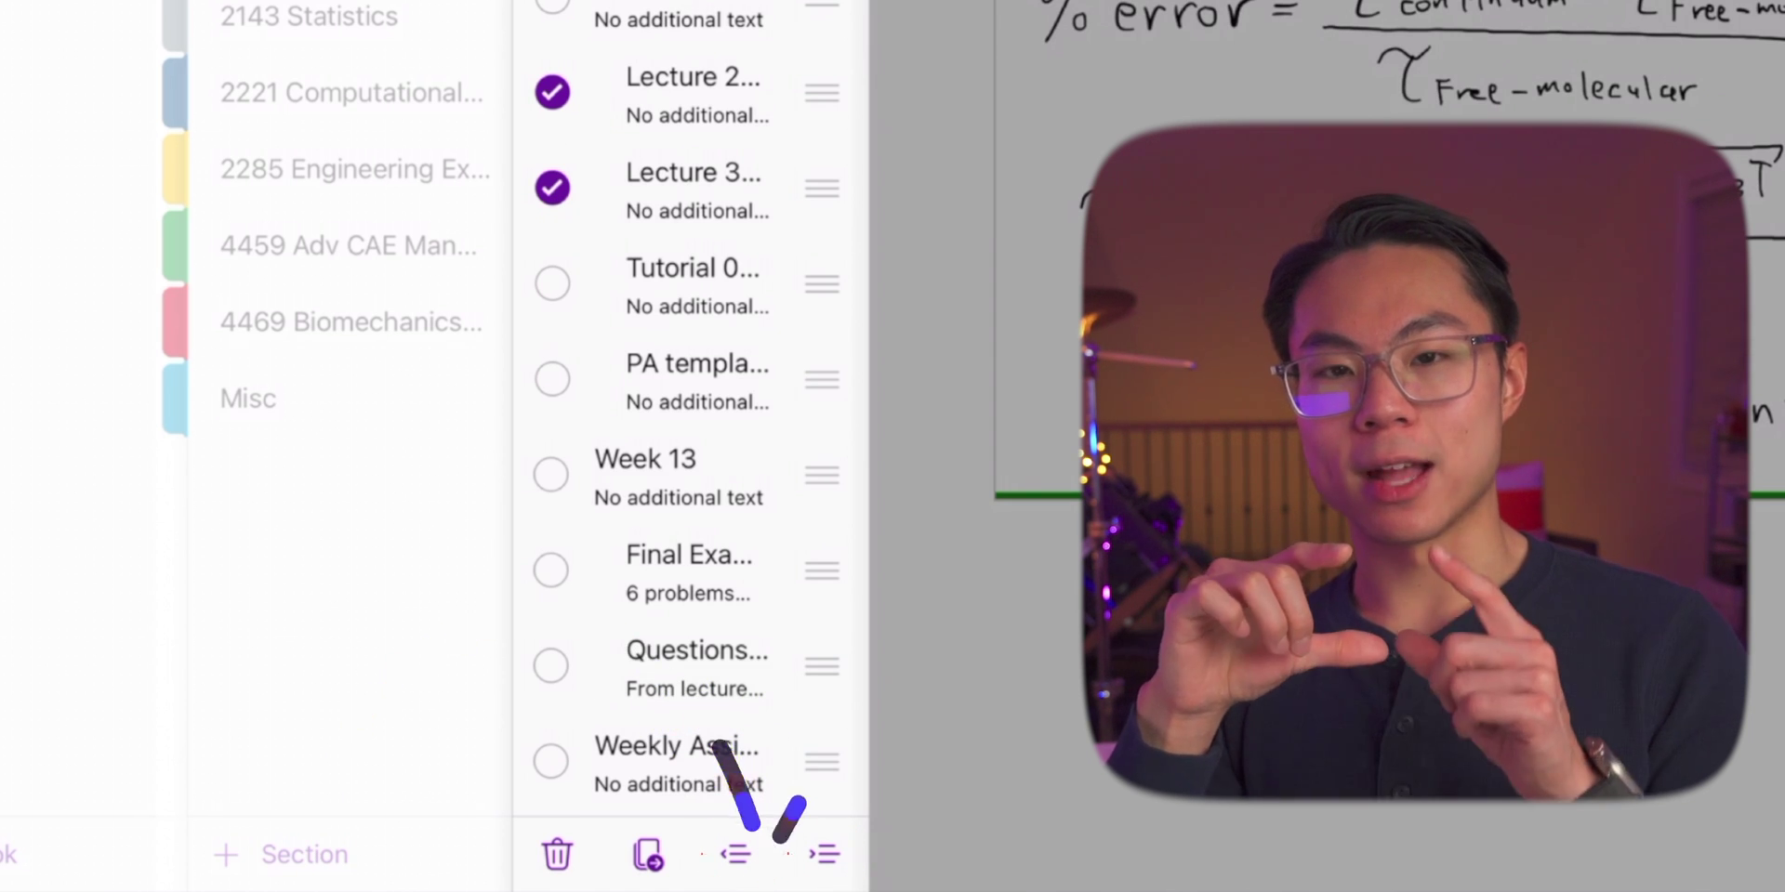
left_click(818, 851)
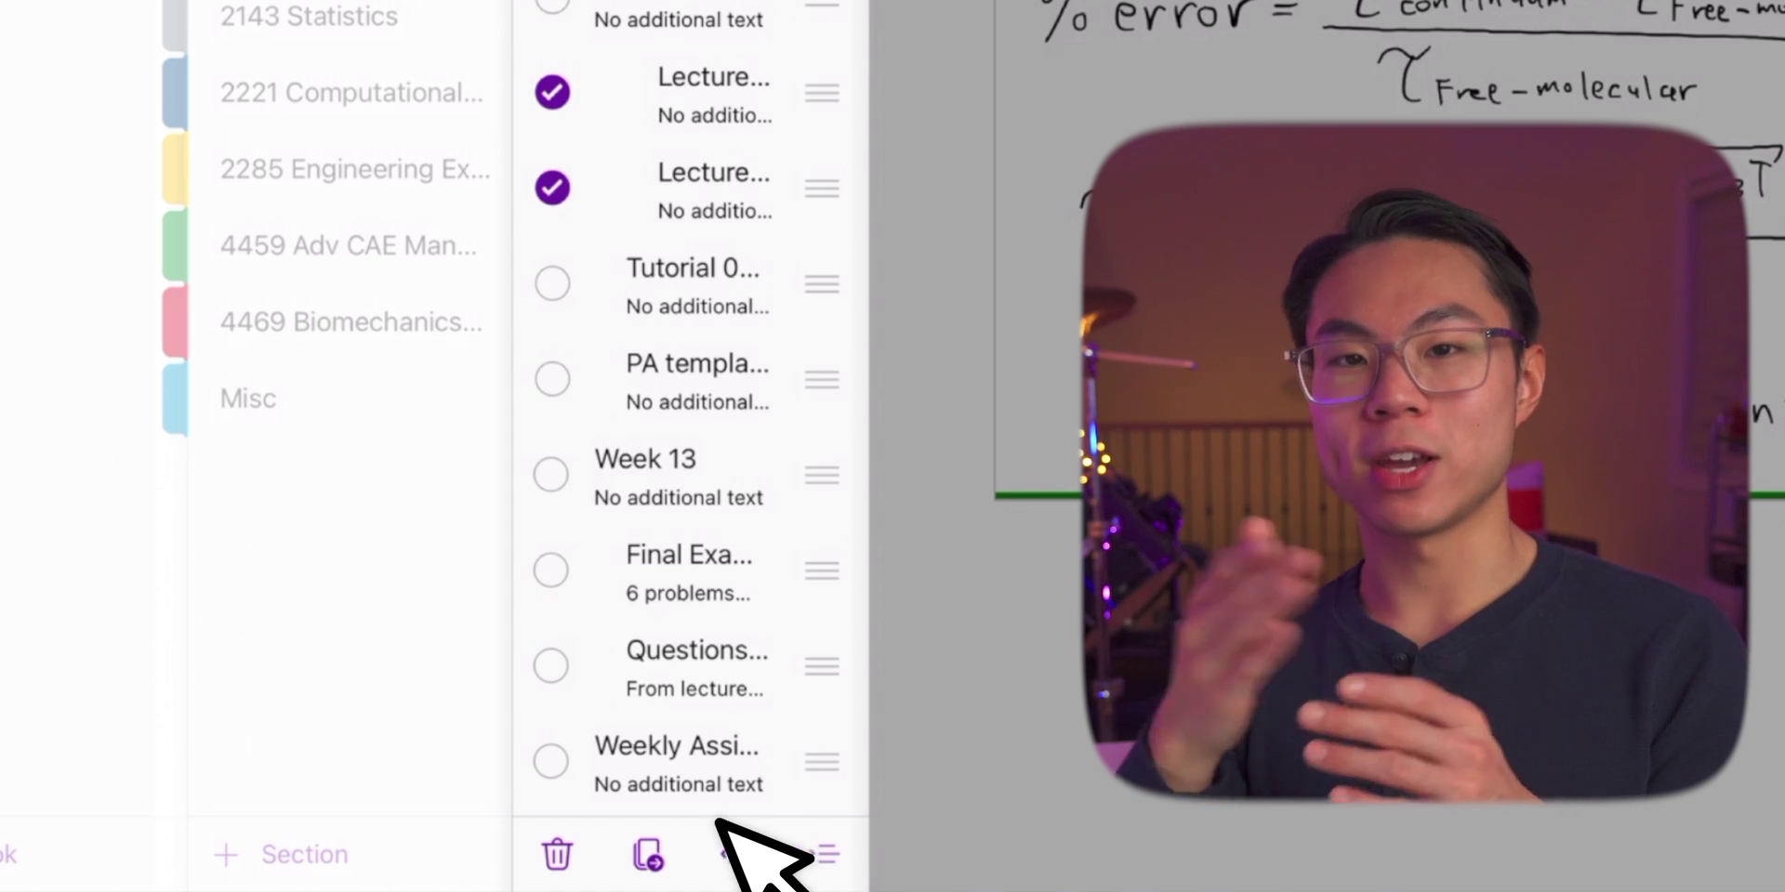
left_click(734, 853)
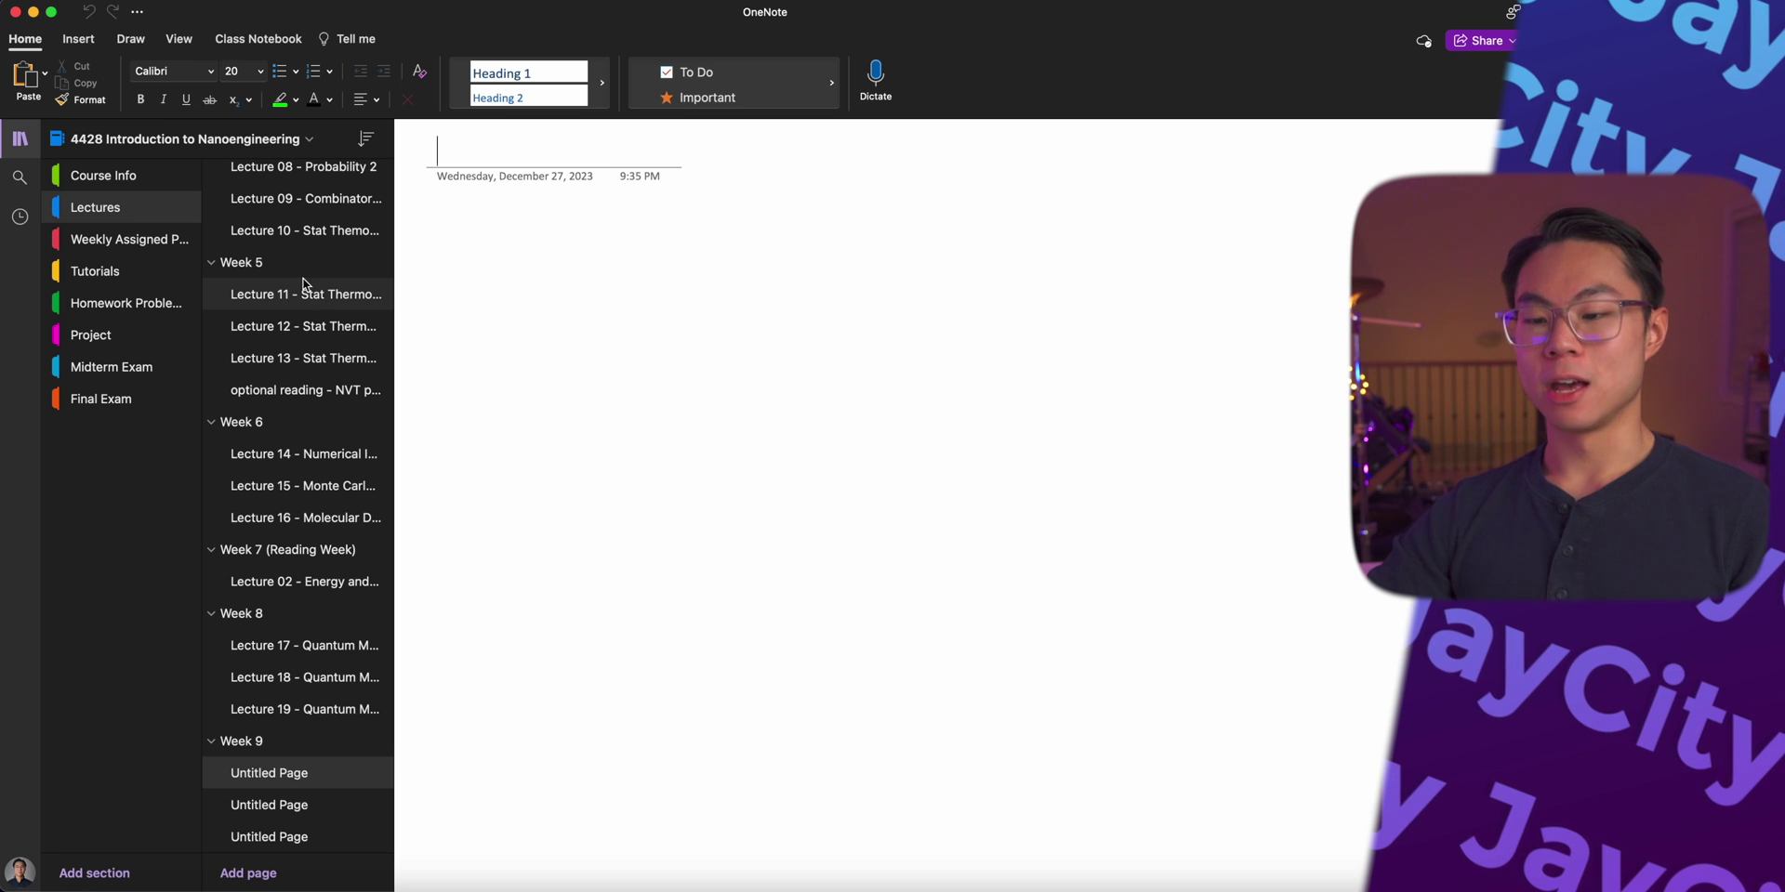
Step: Select Lecture 11 through Lecture 19, then move to the first Untitled Page under Week 9
left_click(302, 292)
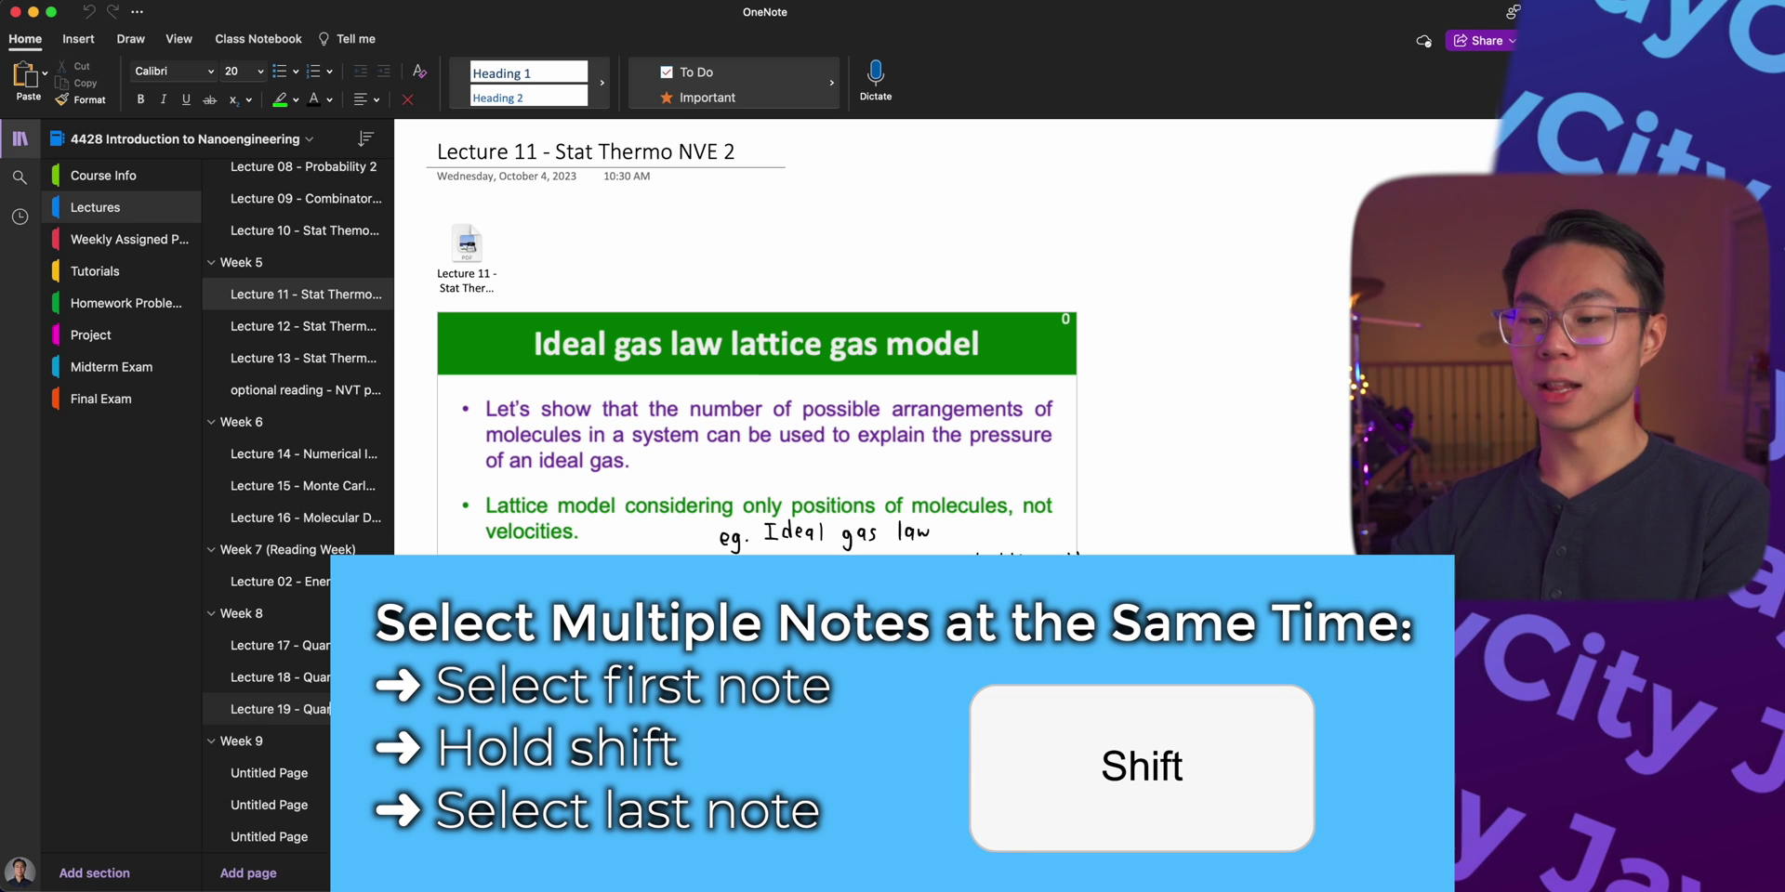
left_click(279, 709, "shift")
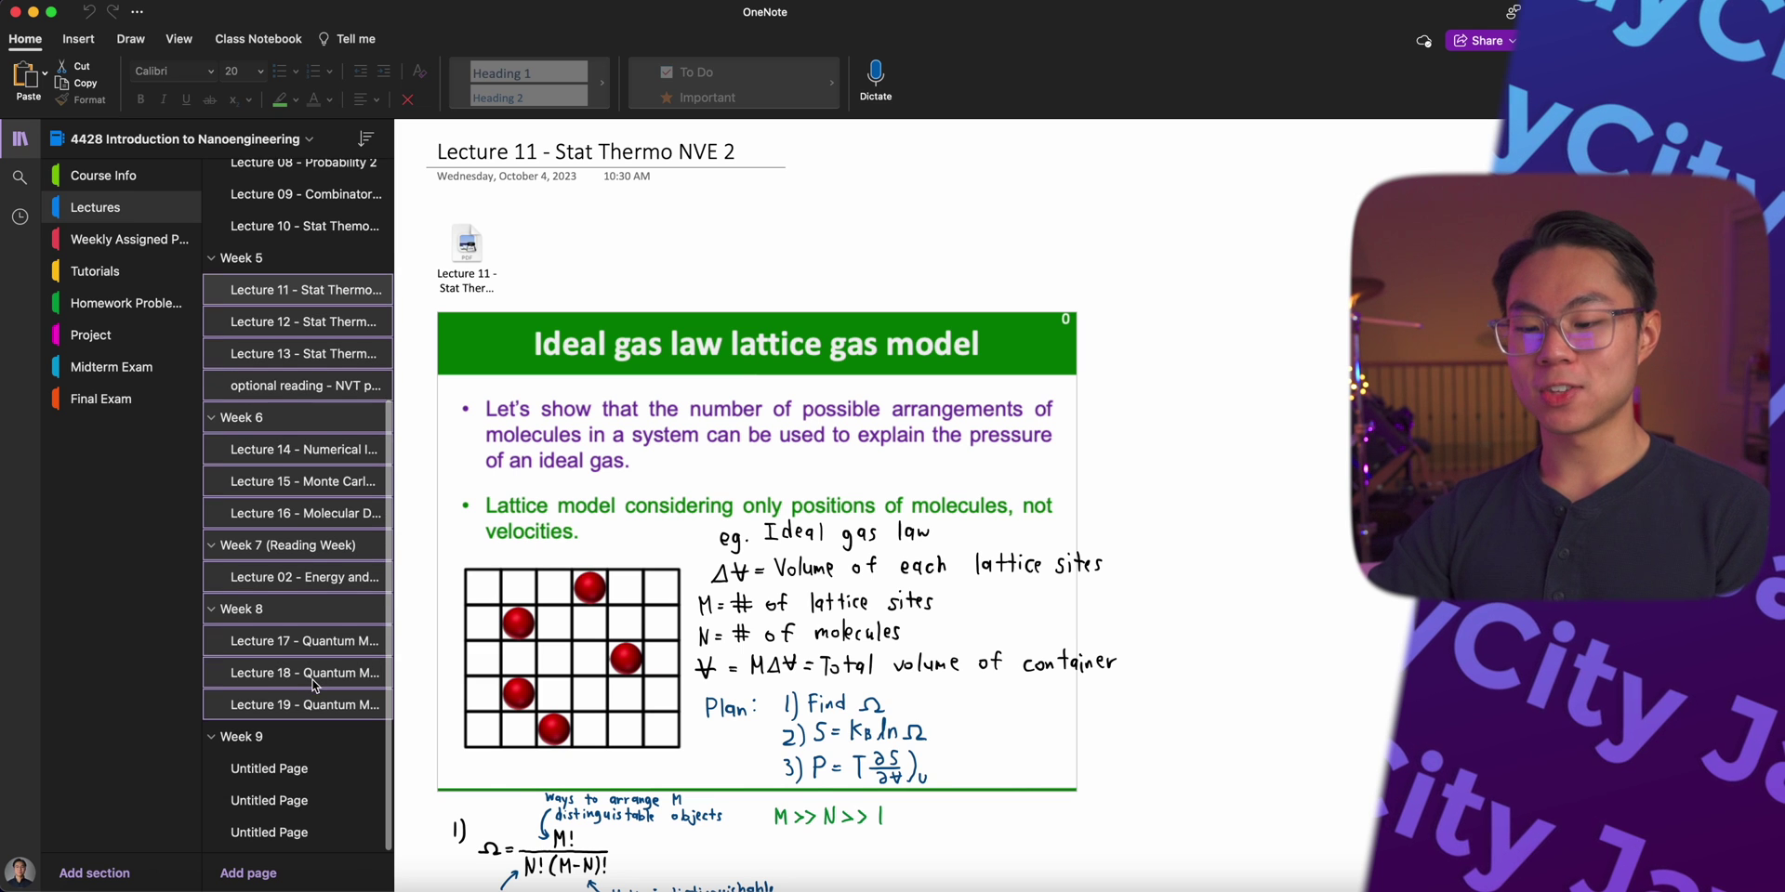
left_click(303, 781)
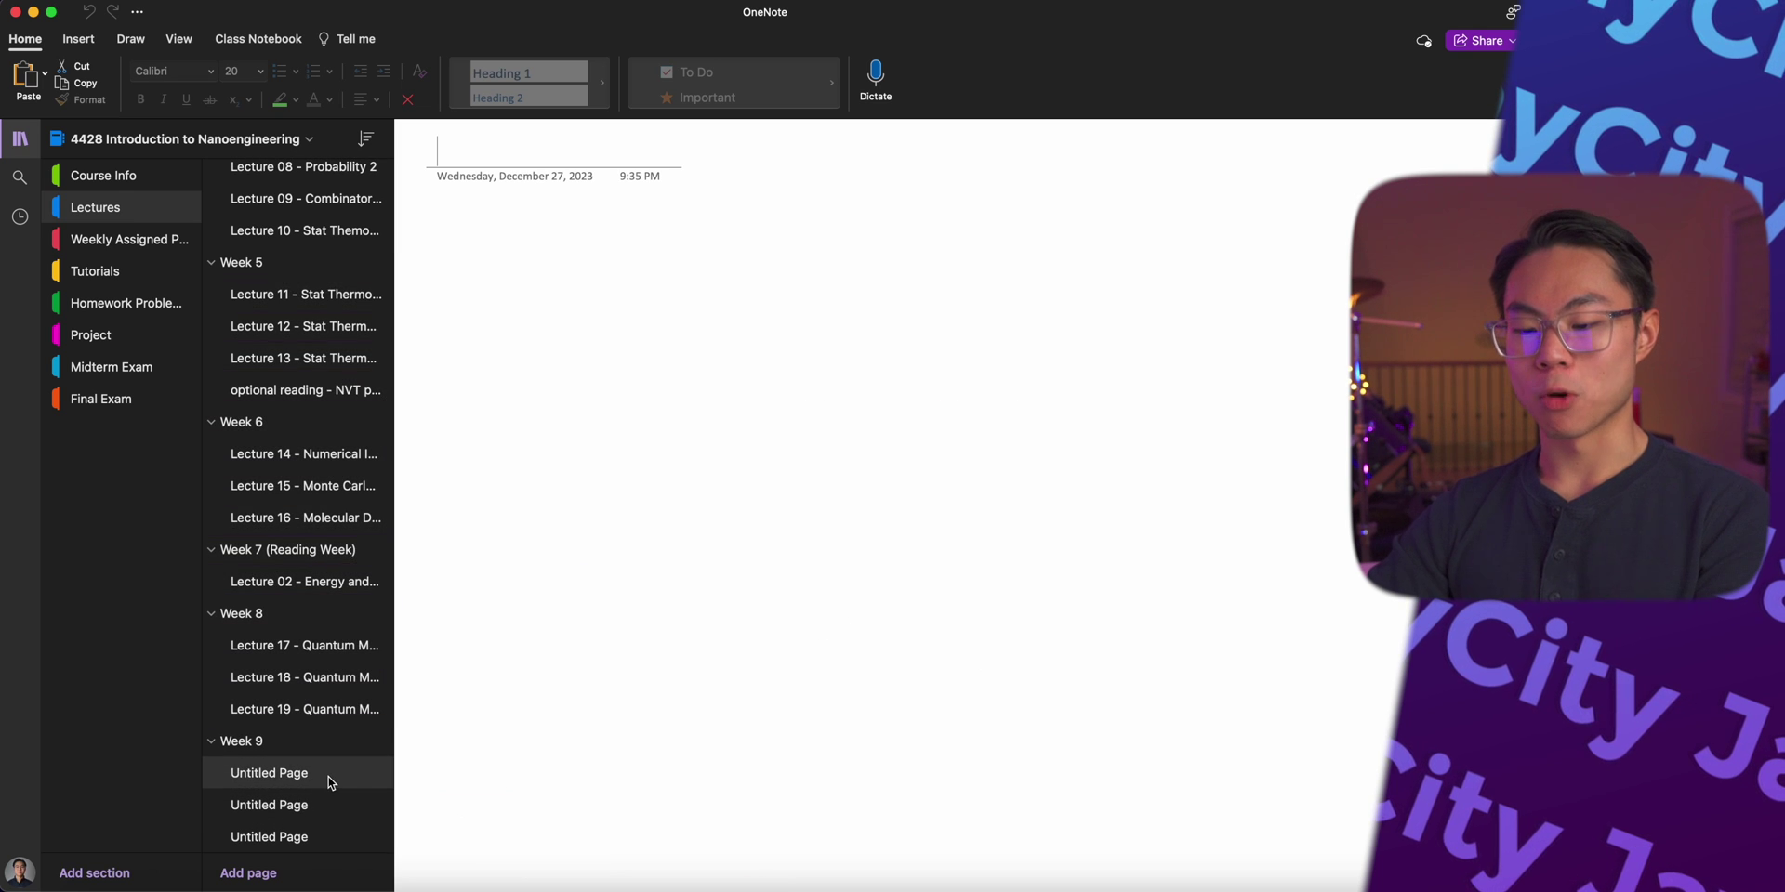
left_click(316, 834, "shift")
left_click(297, 710)
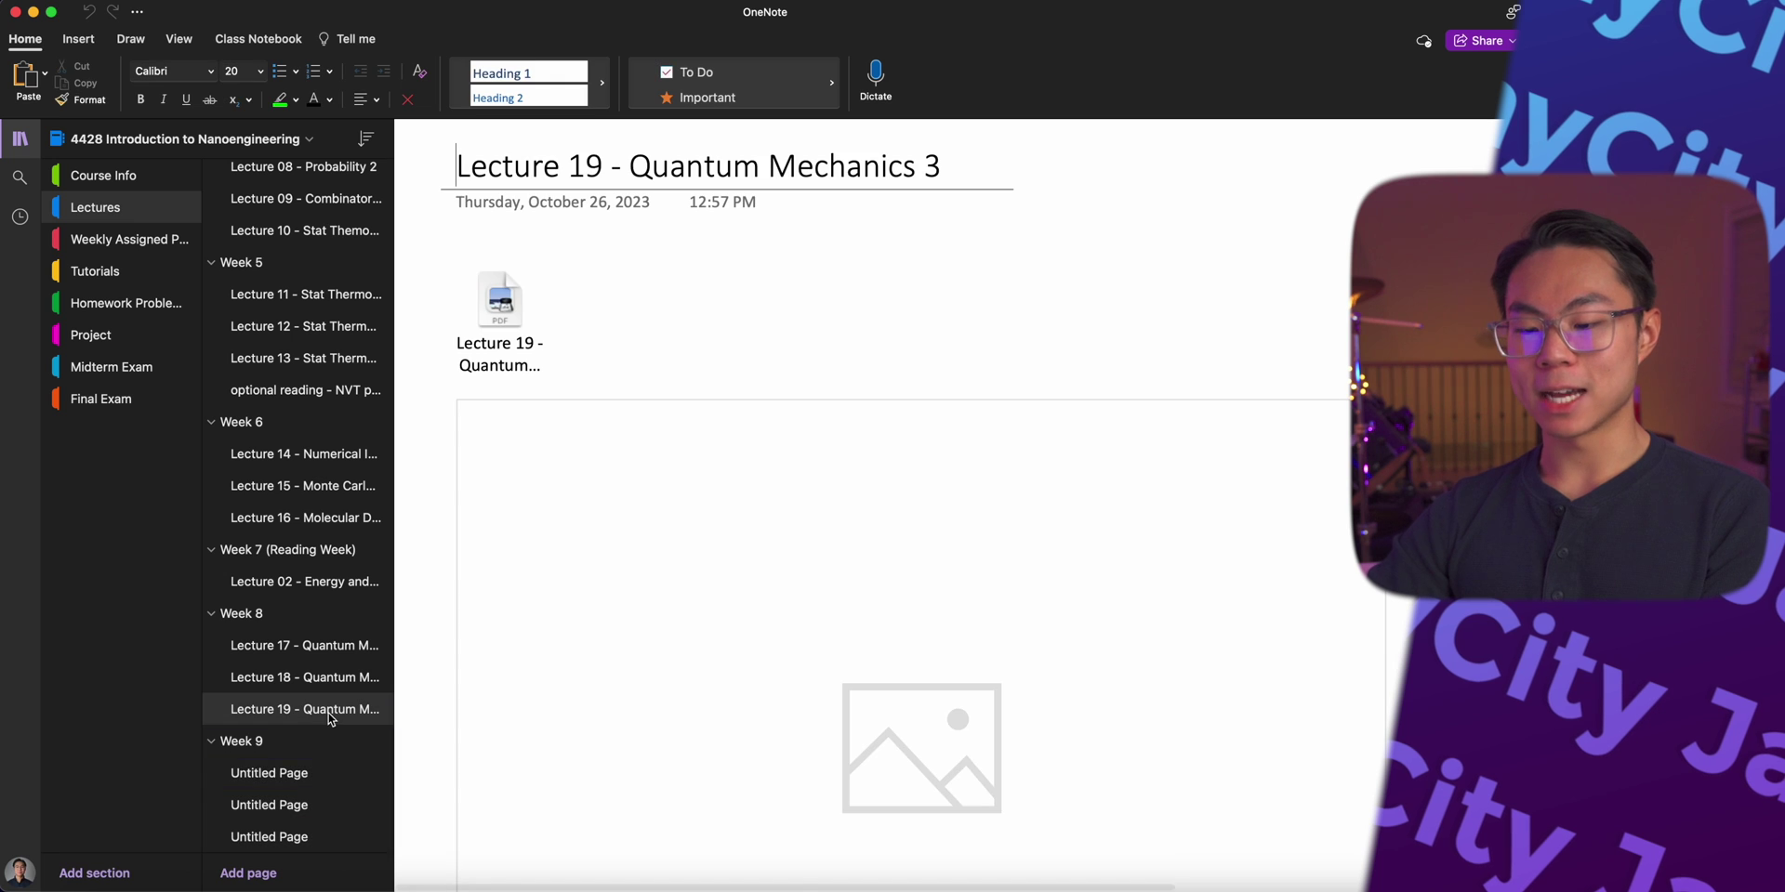
left_click(318, 773)
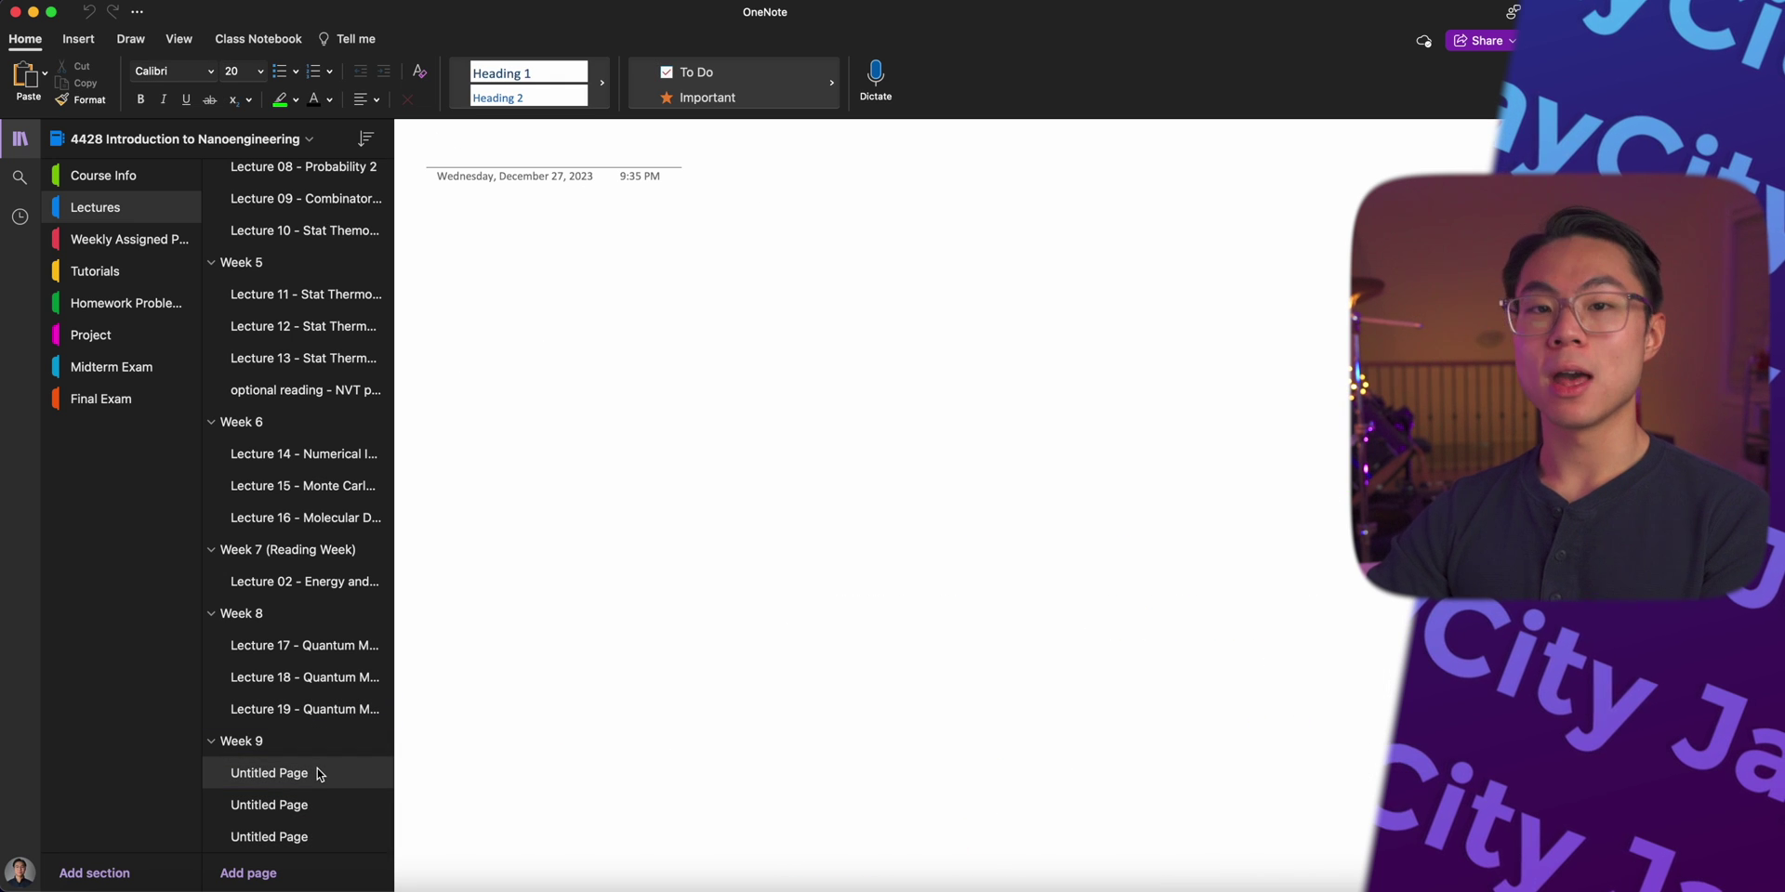
Step: Select the three Untitled Pages and indent them as subpages of Week 9
left_click(325, 835, "shift")
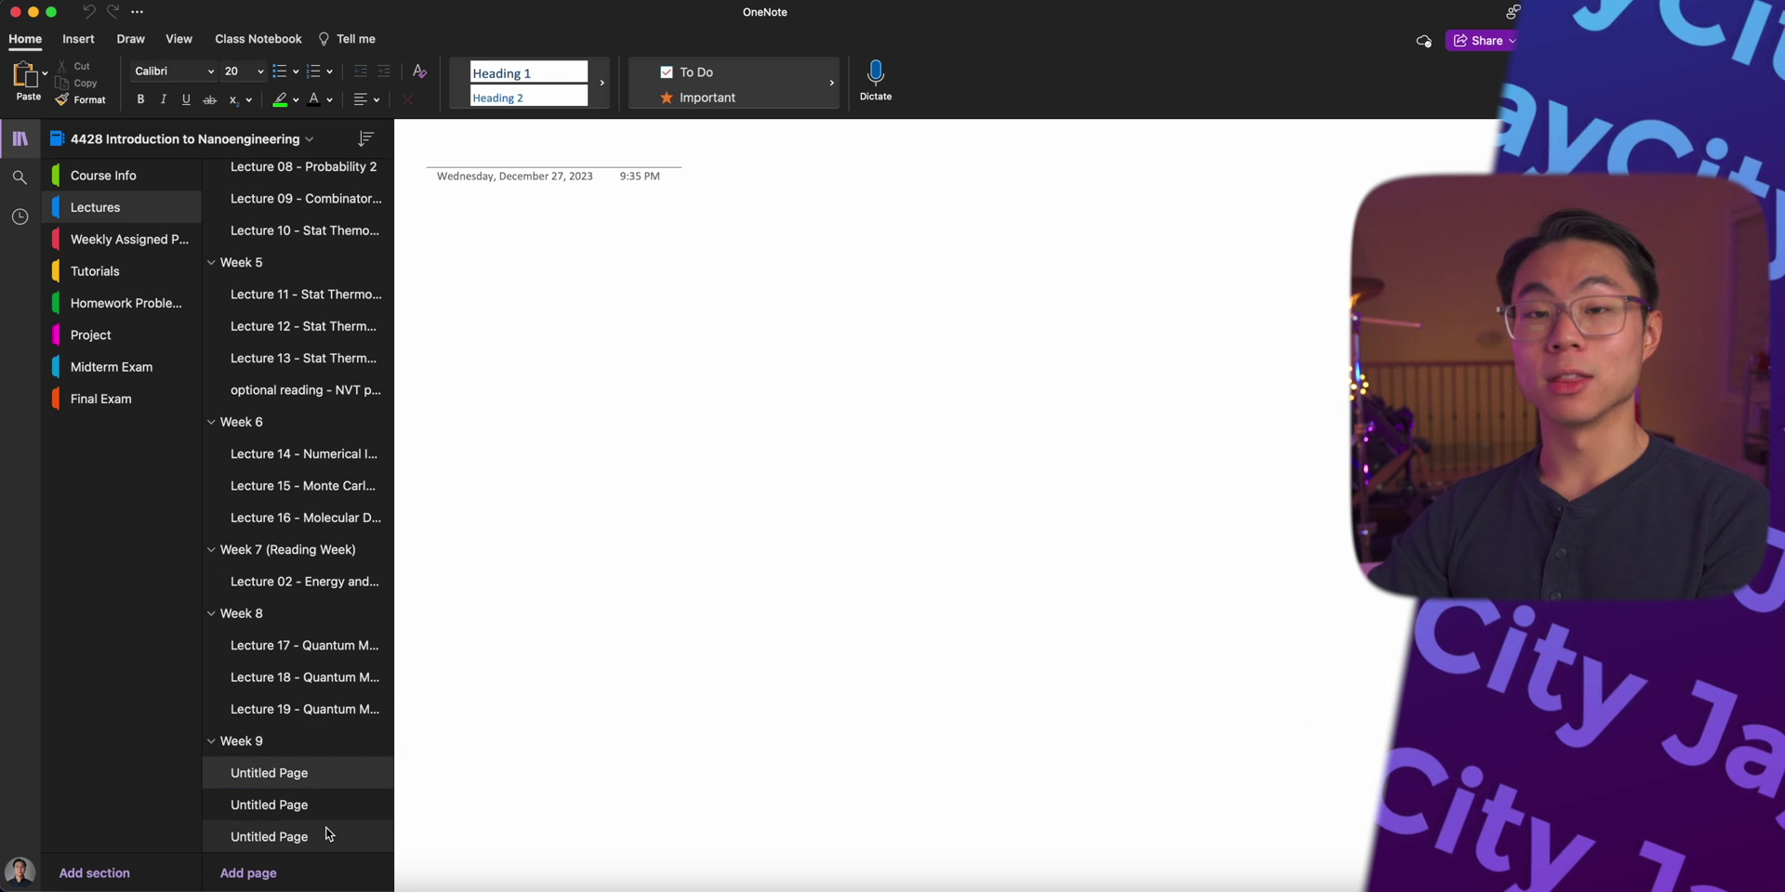
left_click(325, 835, "shift")
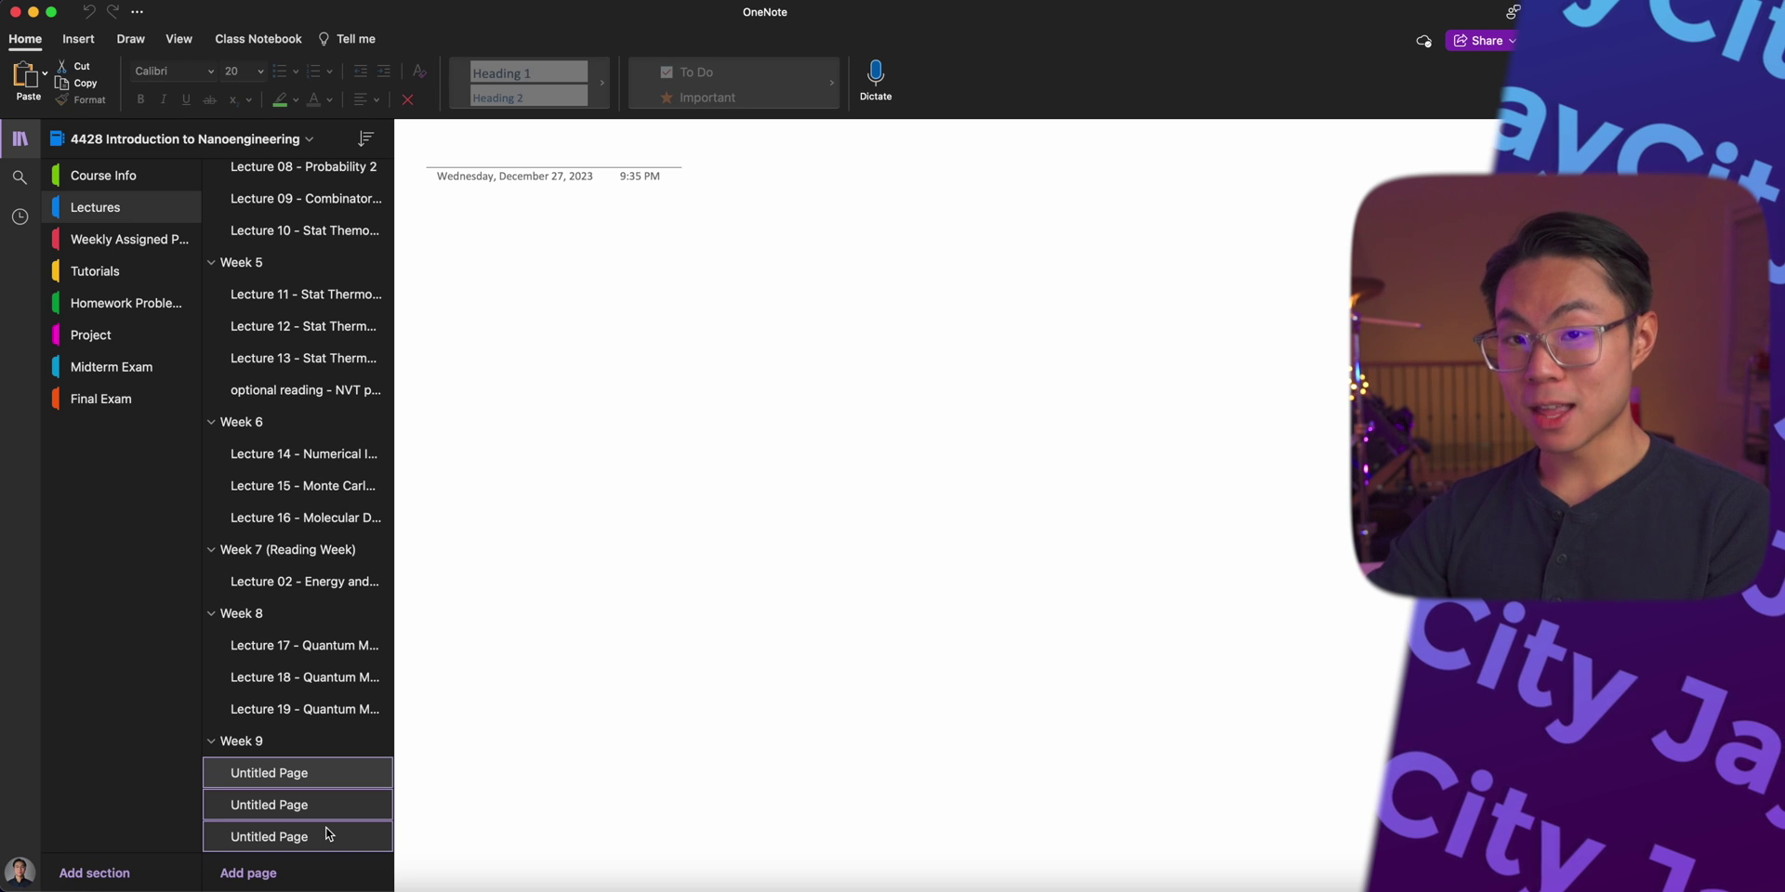
key("super+bracketleft")
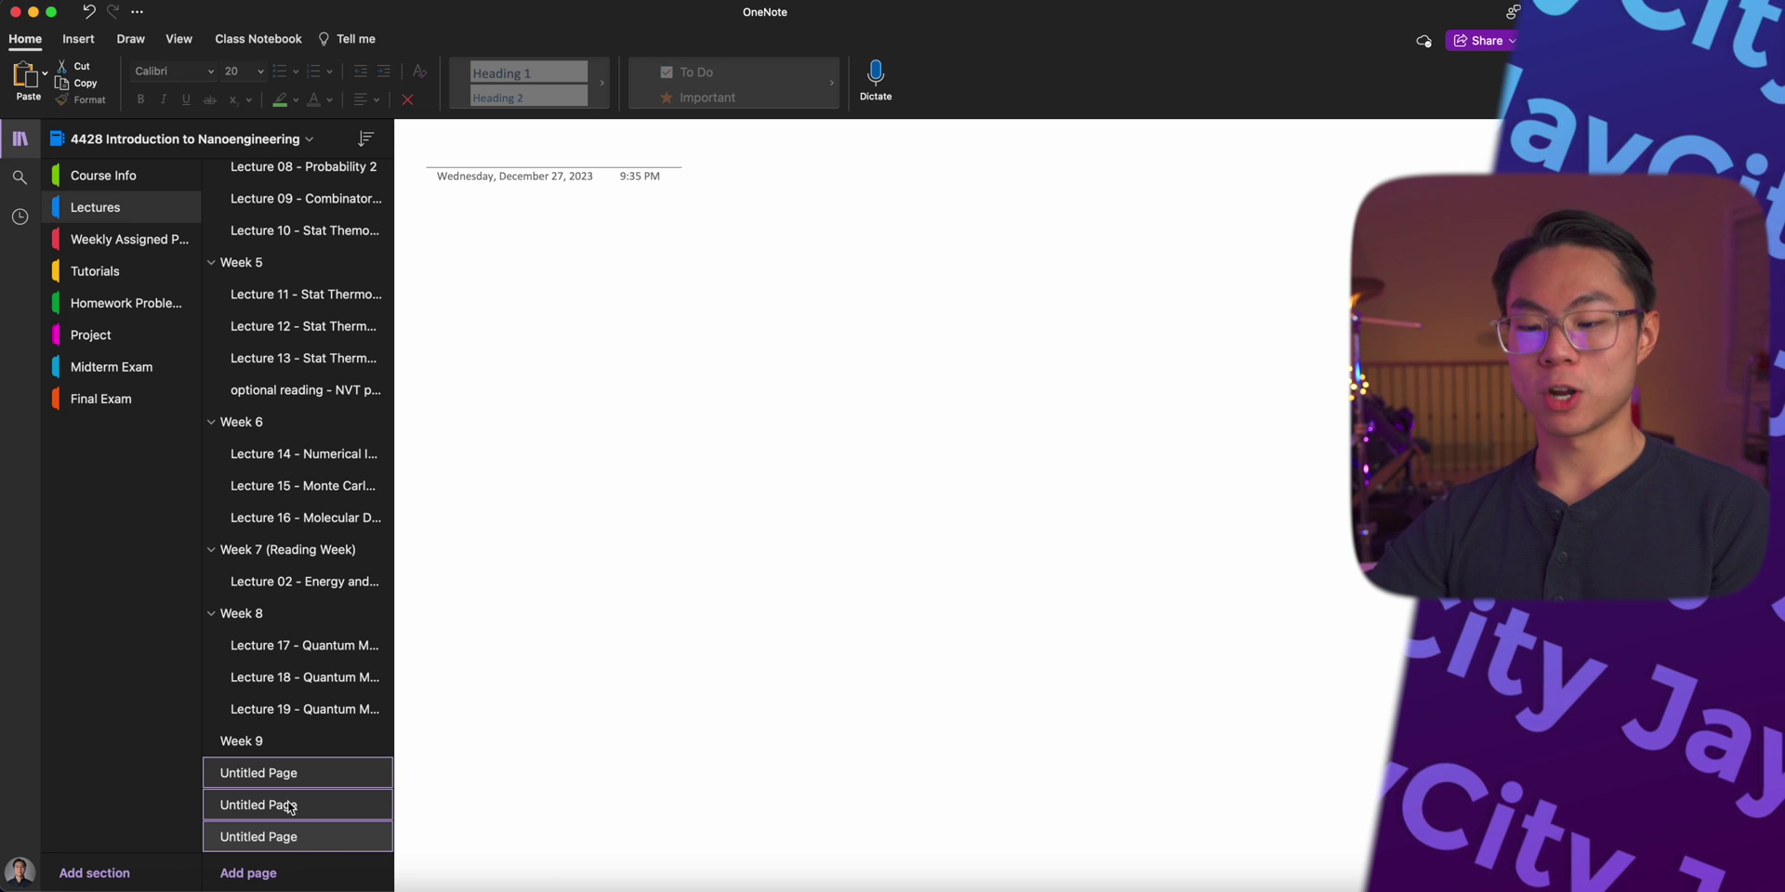
key("super+bracketright")
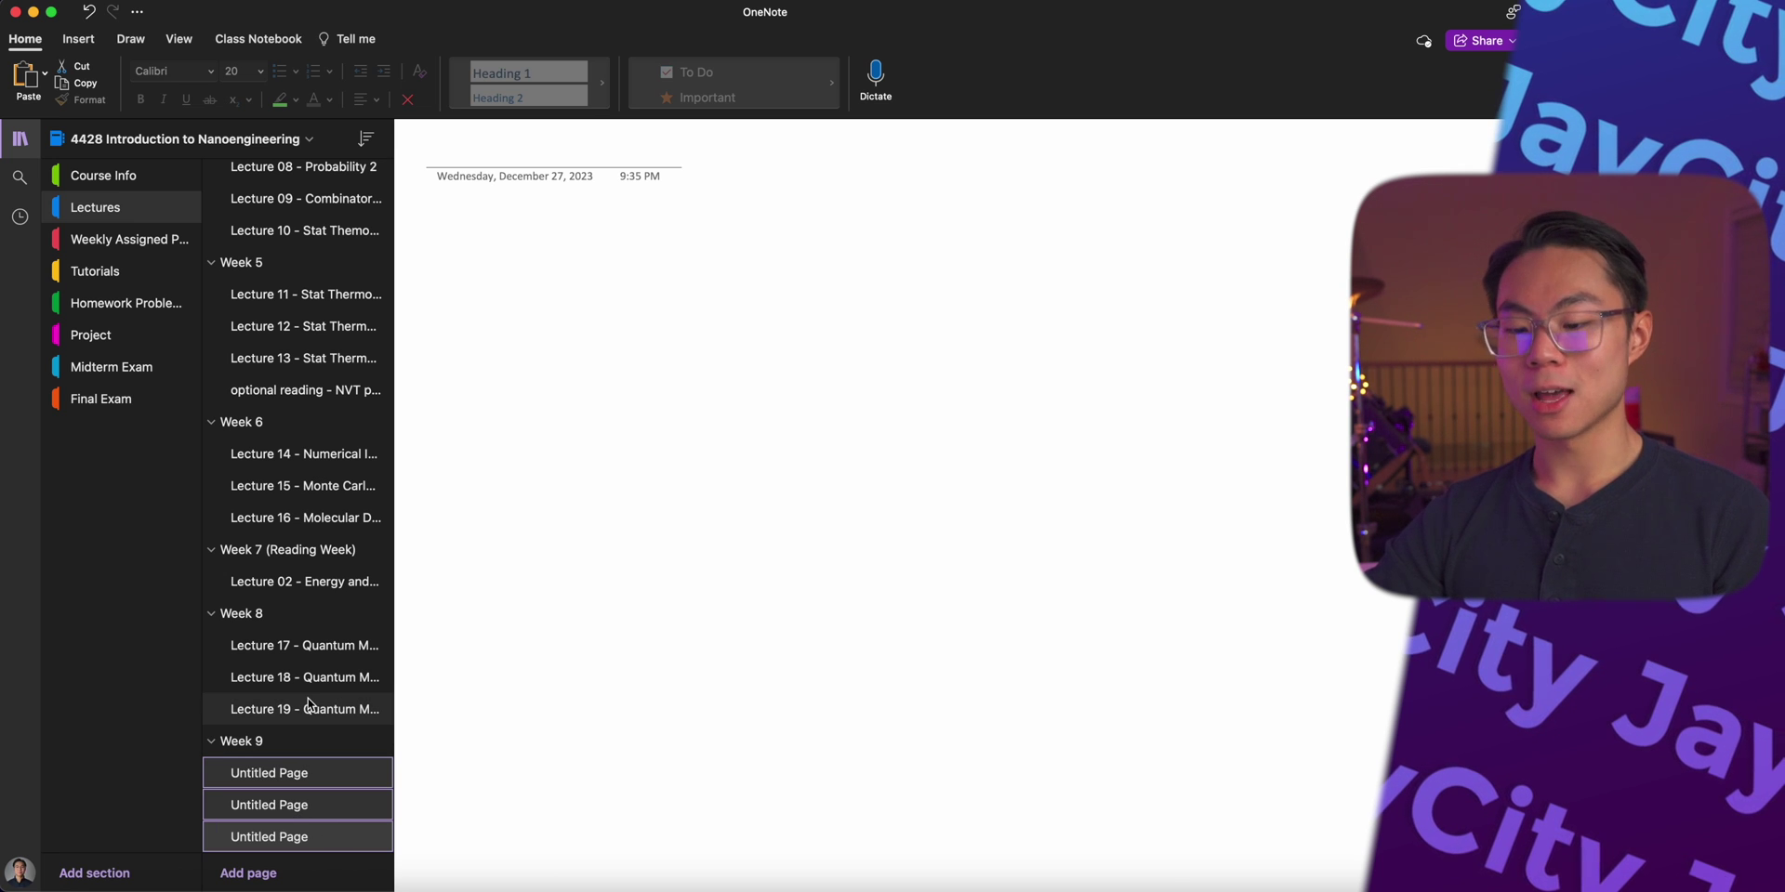
left_click(309, 703)
left_click(285, 744)
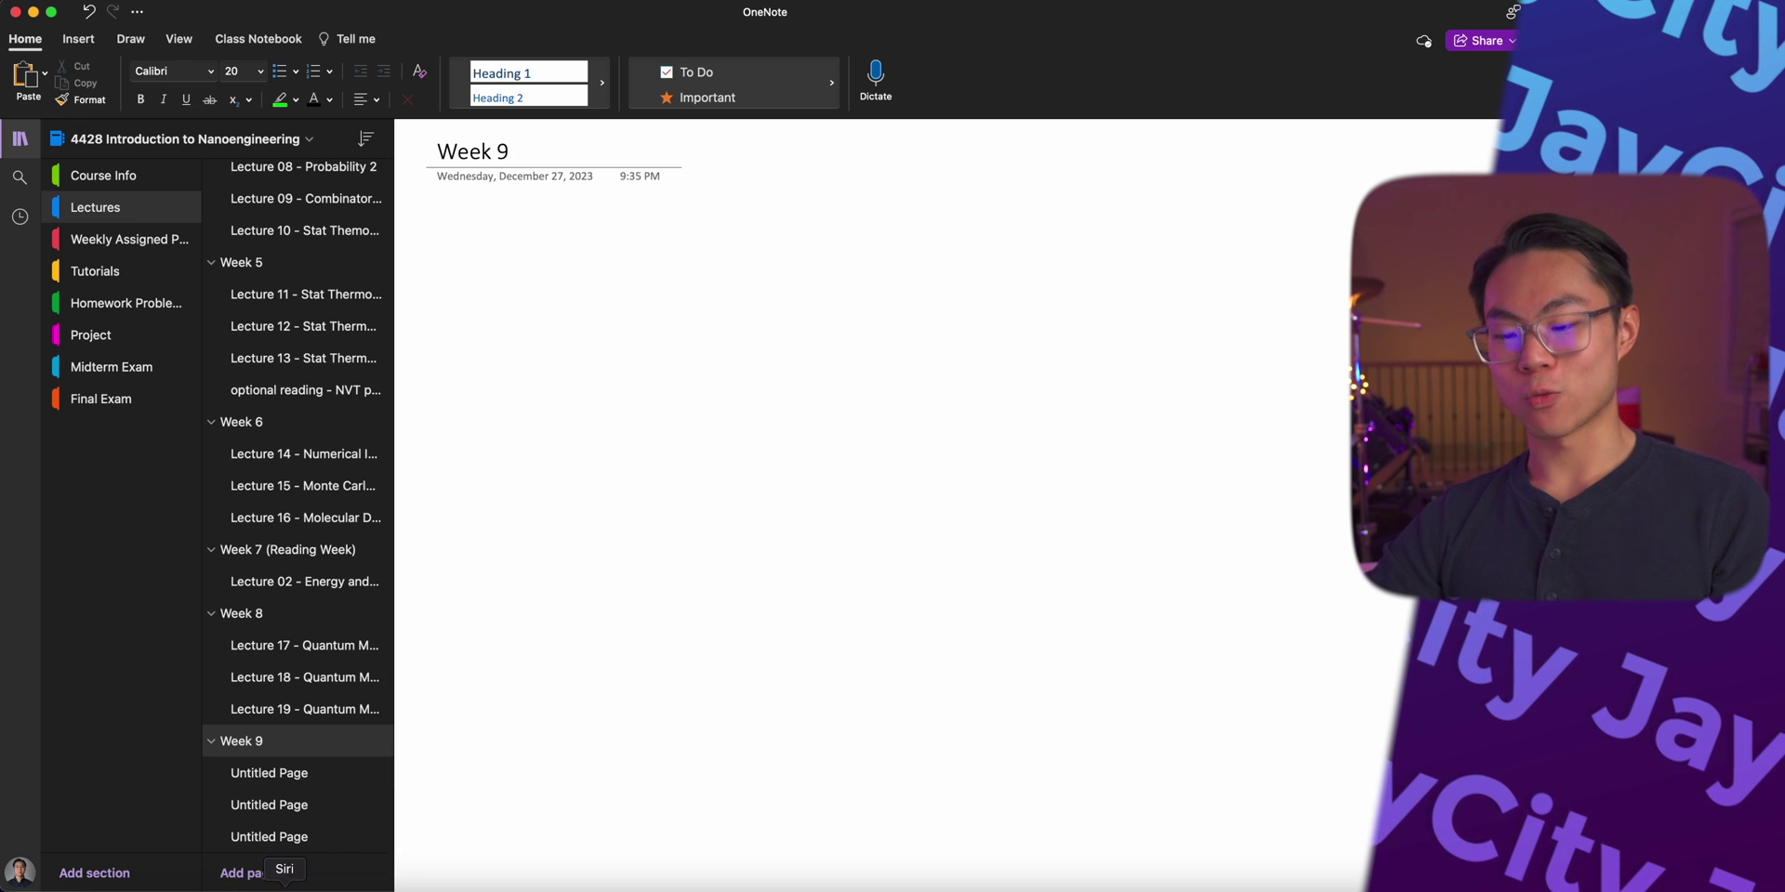
left_click(286, 841)
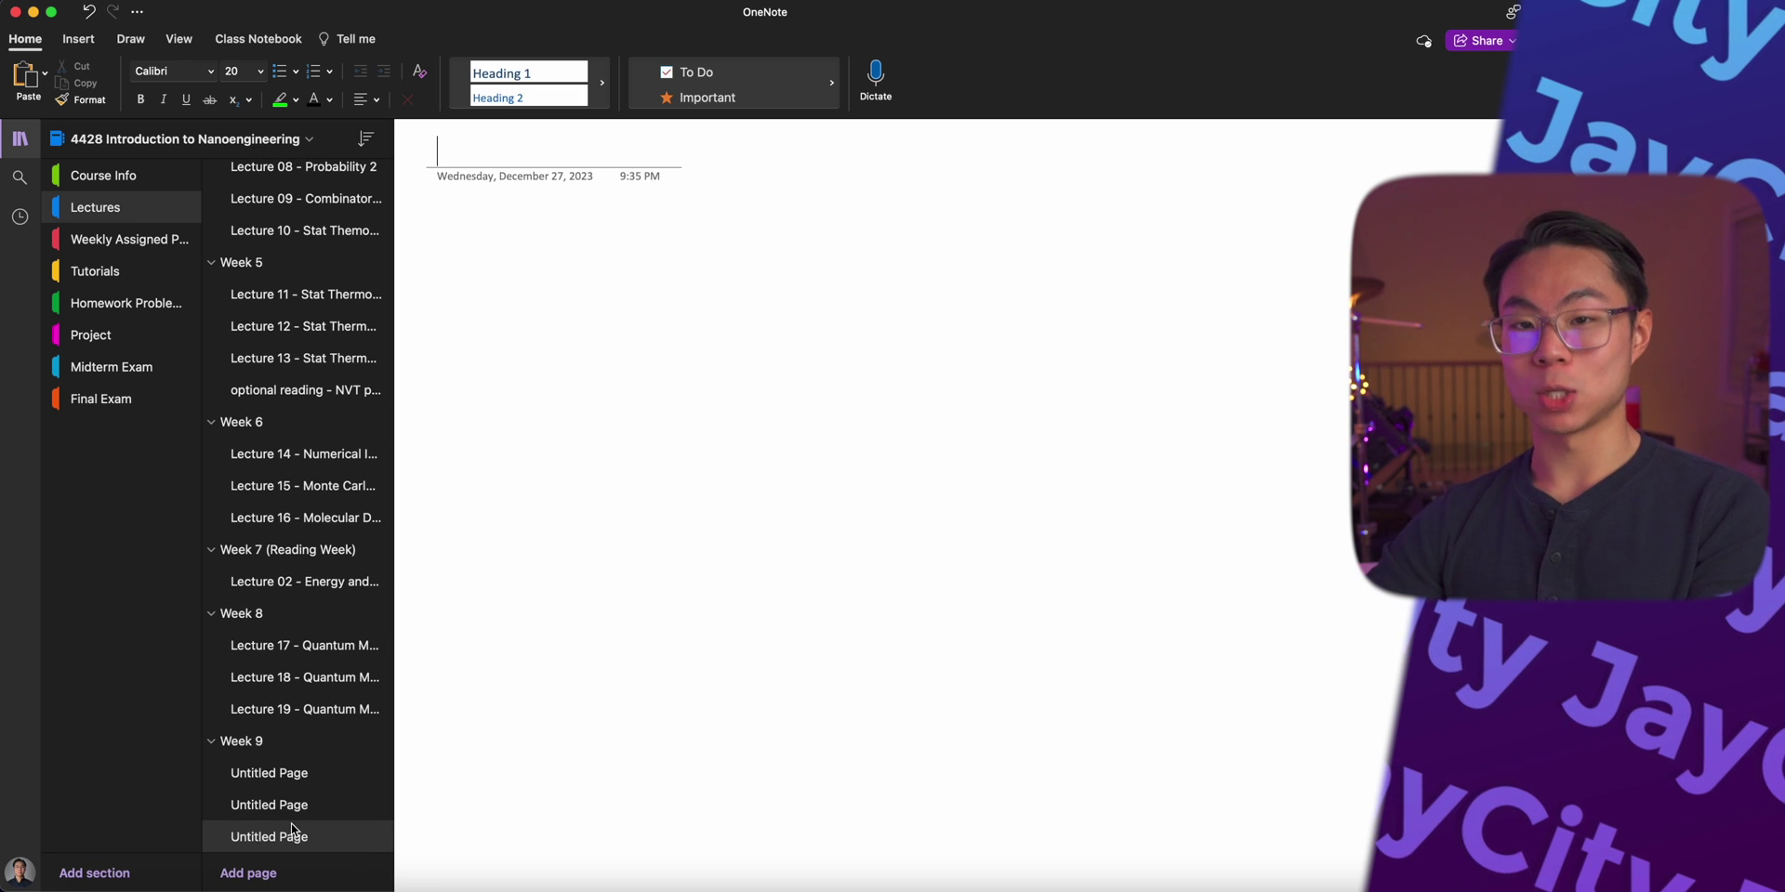
Step: Add blank pages after Week 9 and make 'Week 10' a heading page over them
scroll(292, 828, "down", 1)
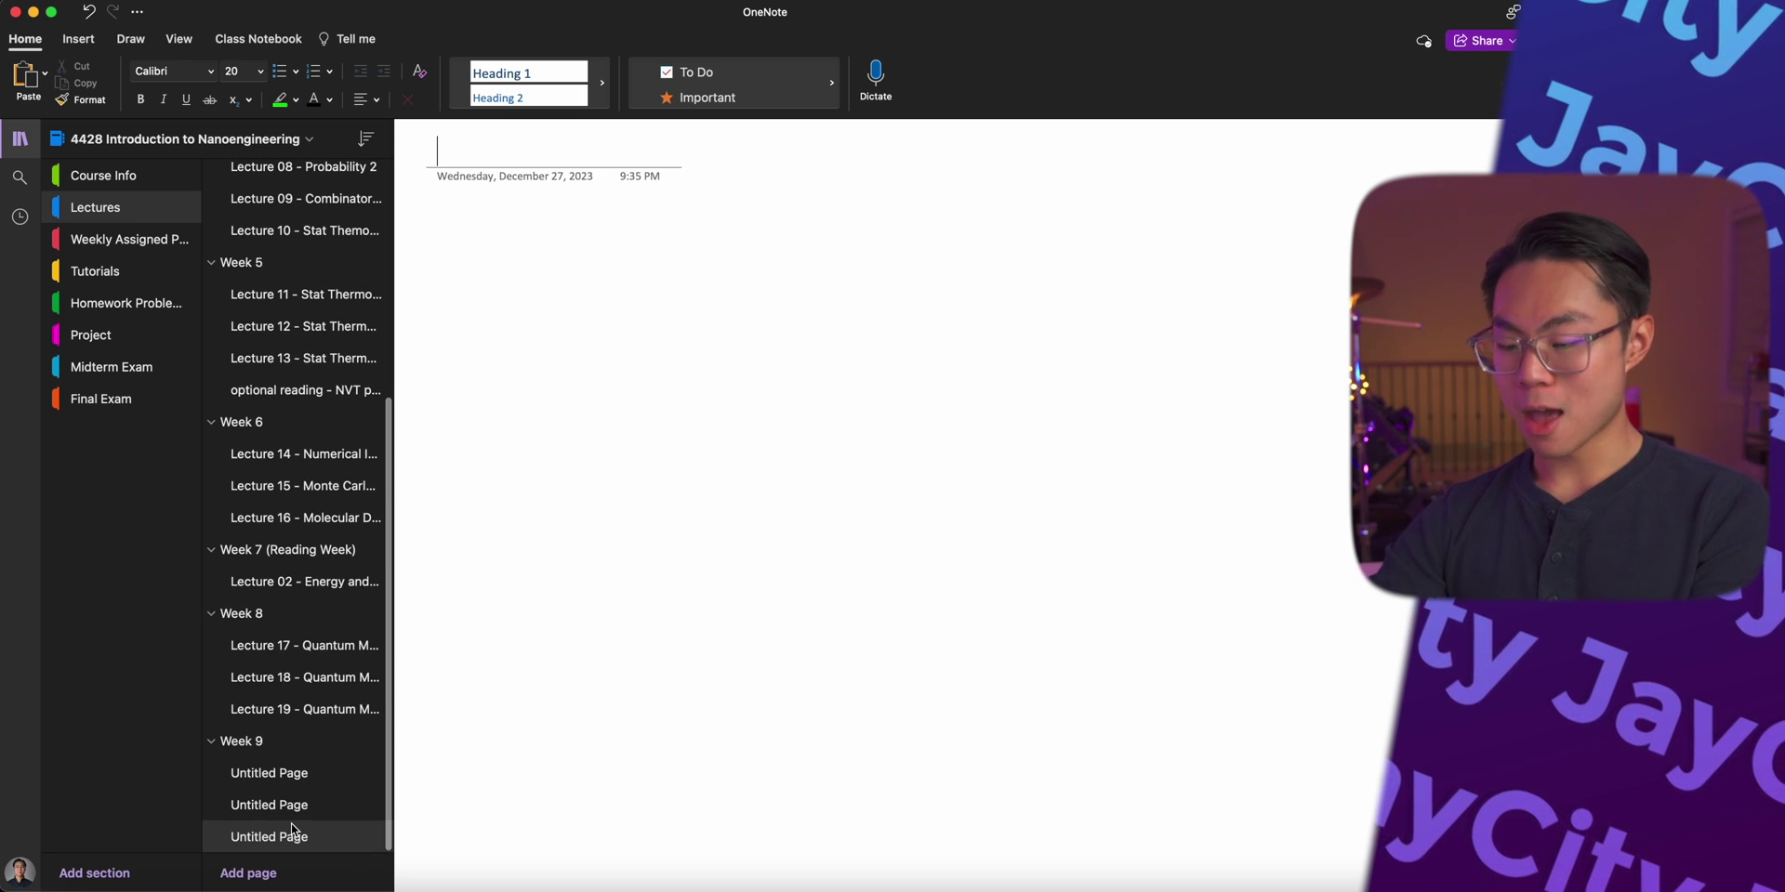
key("super+n")
key("super+n")
key("super+n")
key("super+n")
key("super+n")
key("super+n")
key("super+n")
key("super+n")
left_click(291, 615)
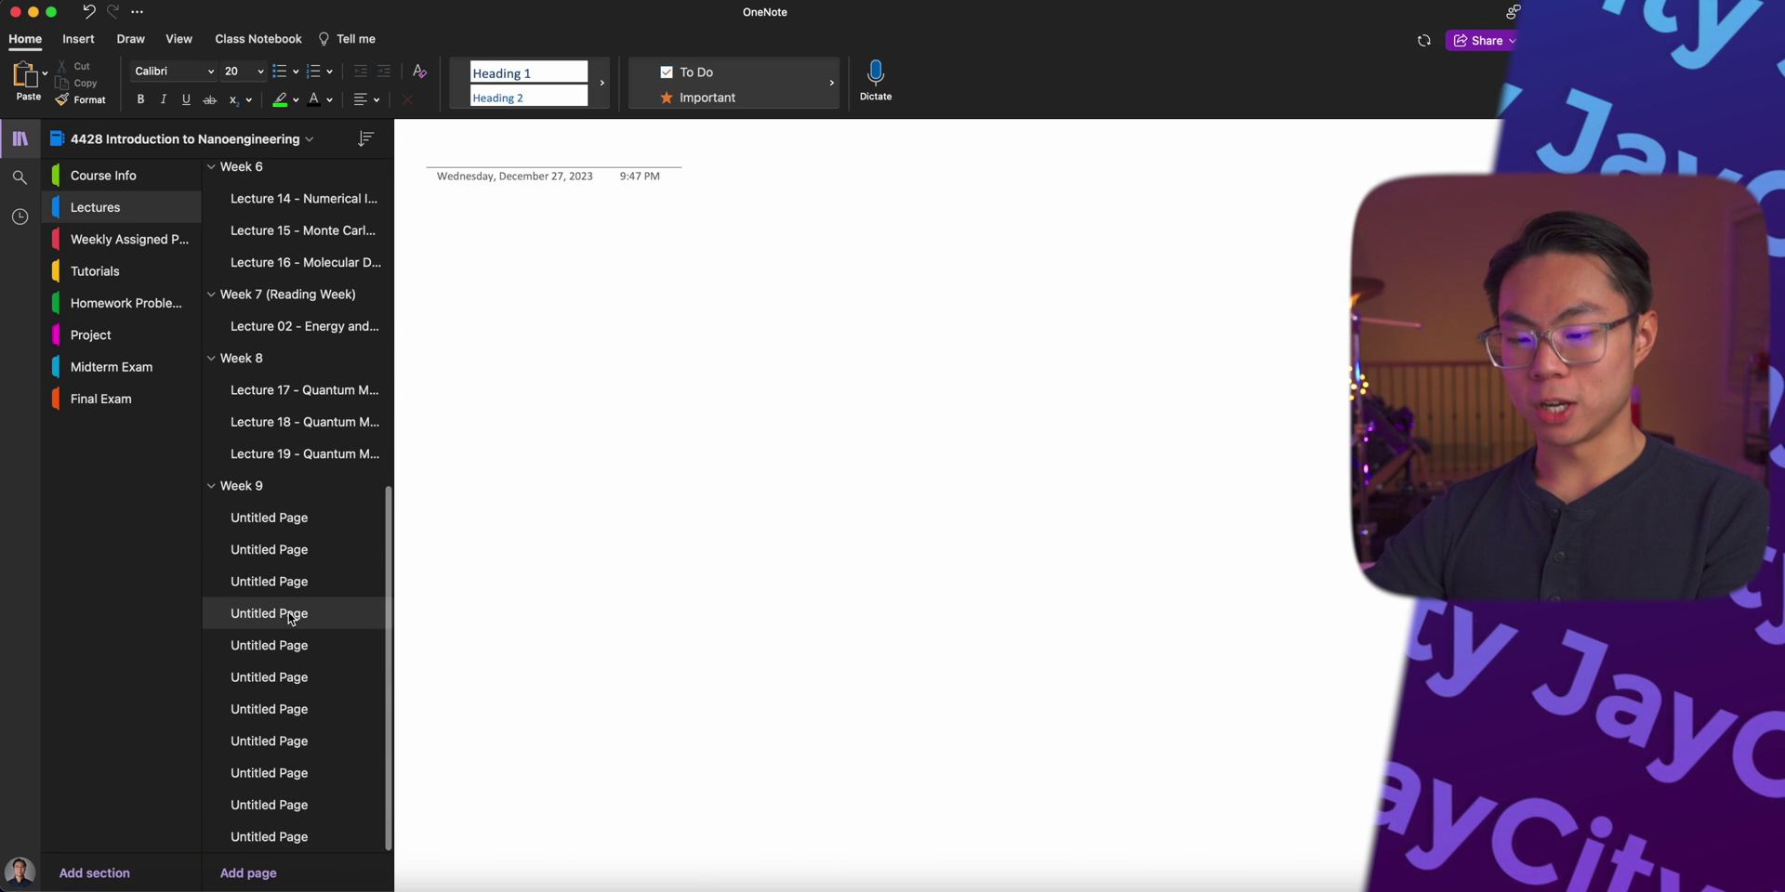
type("Week 10")
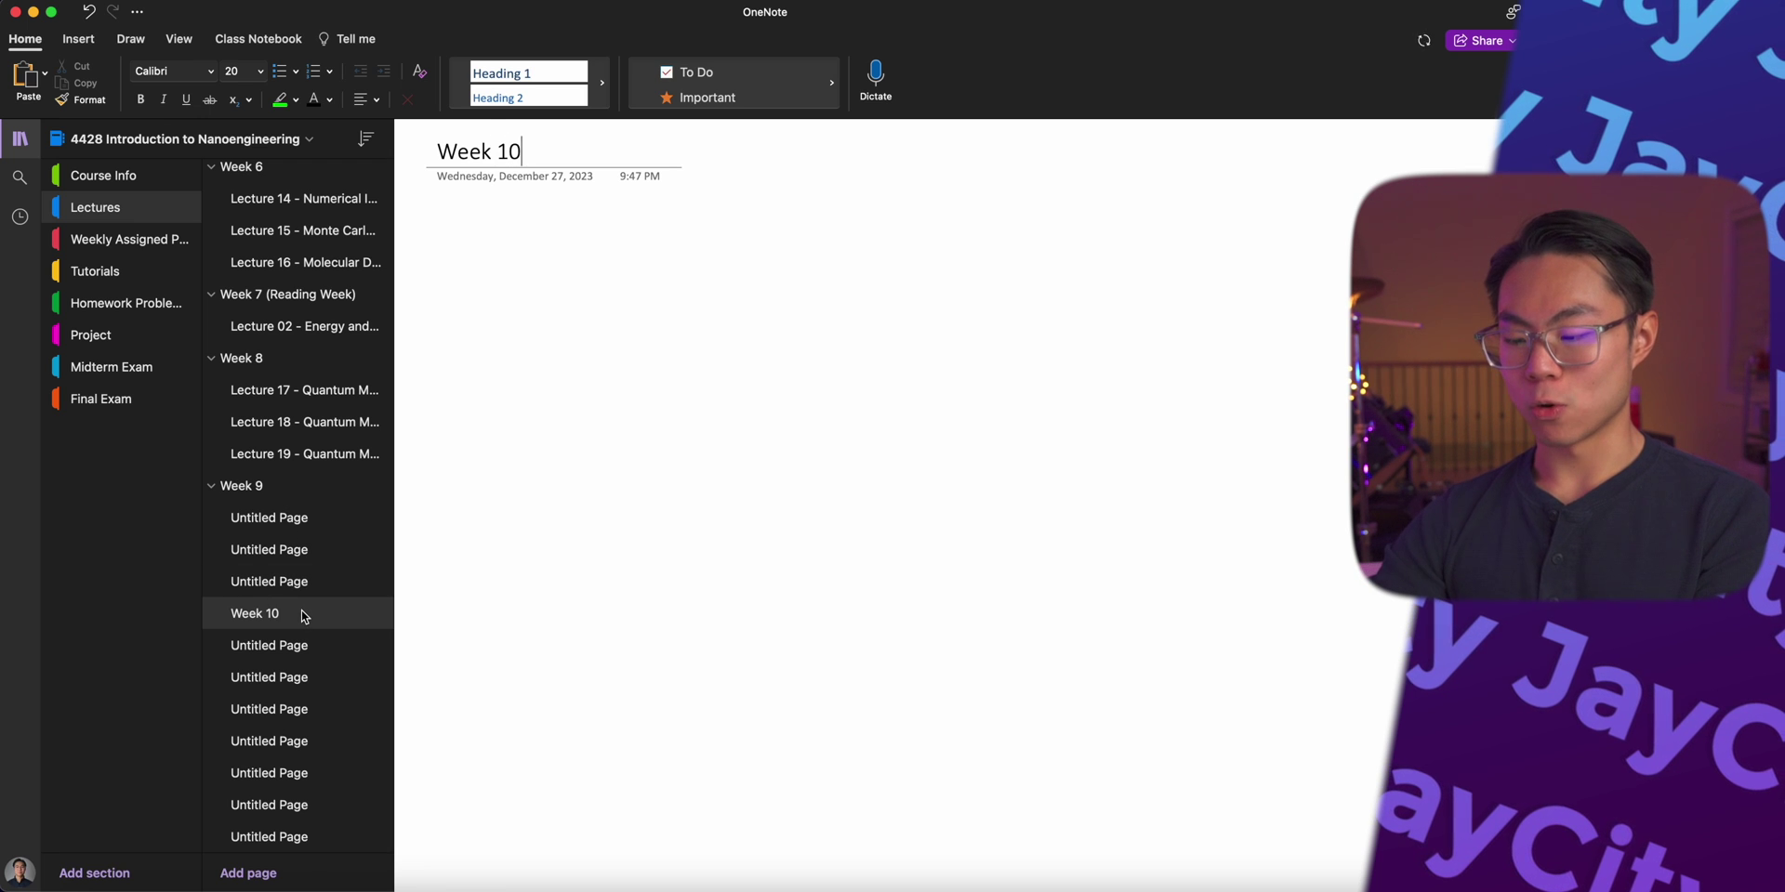
left_click_drag(302, 616, 295, 628)
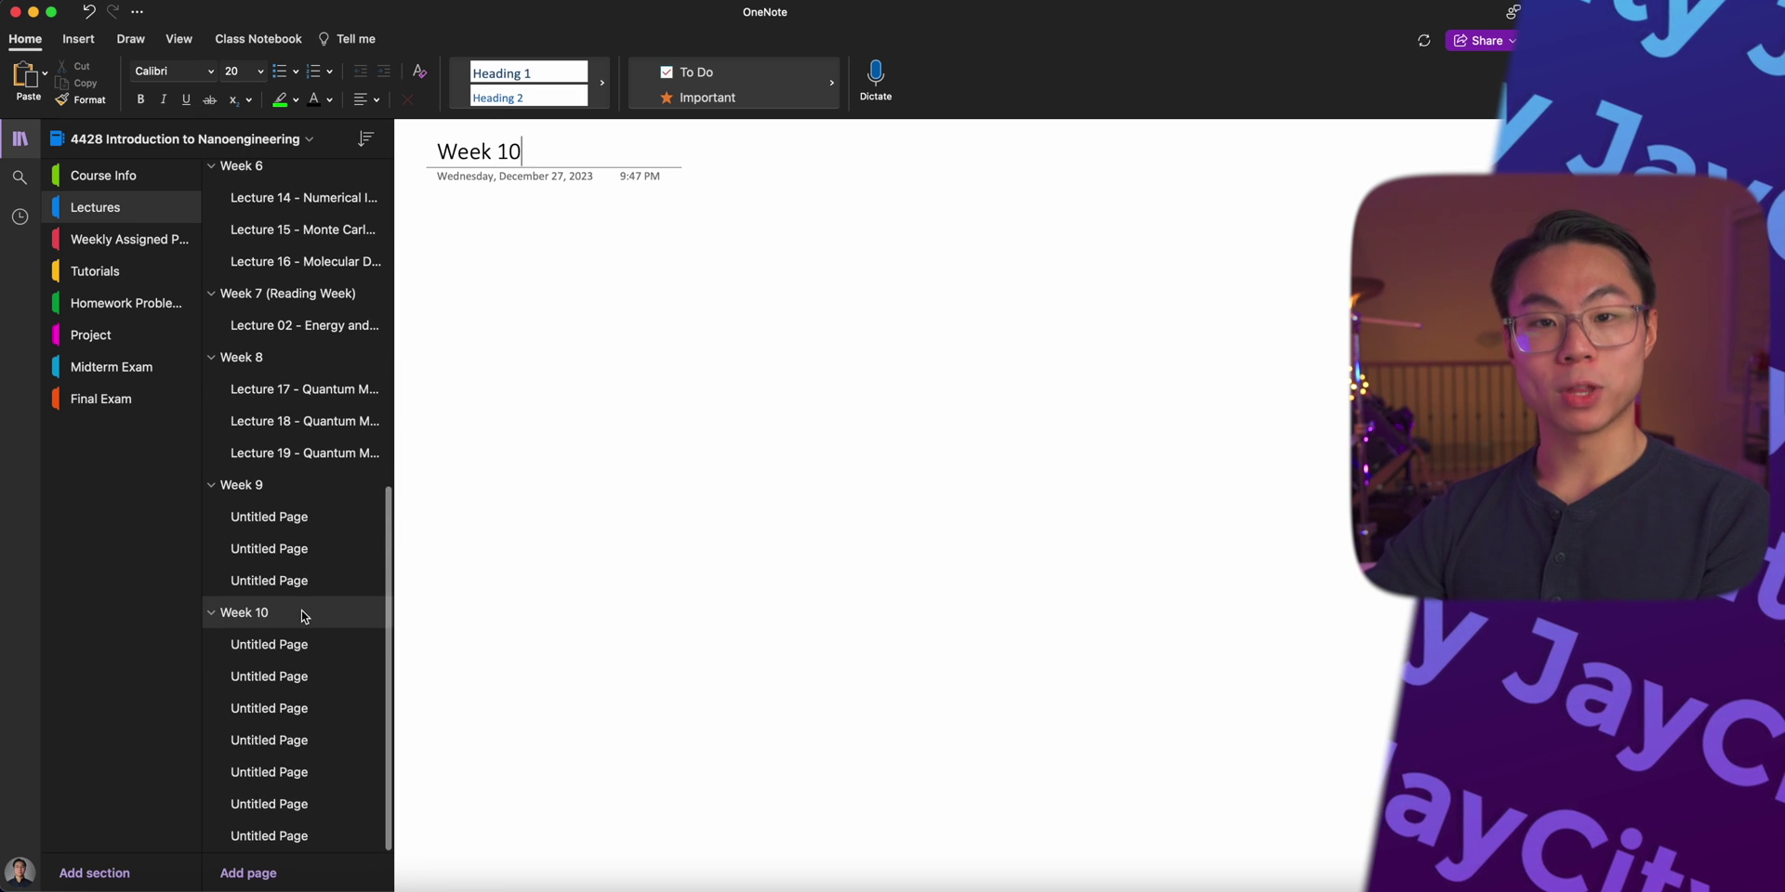
Step: Title another blank page 'Week 11' and promote it to a heading page
left_click(307, 740)
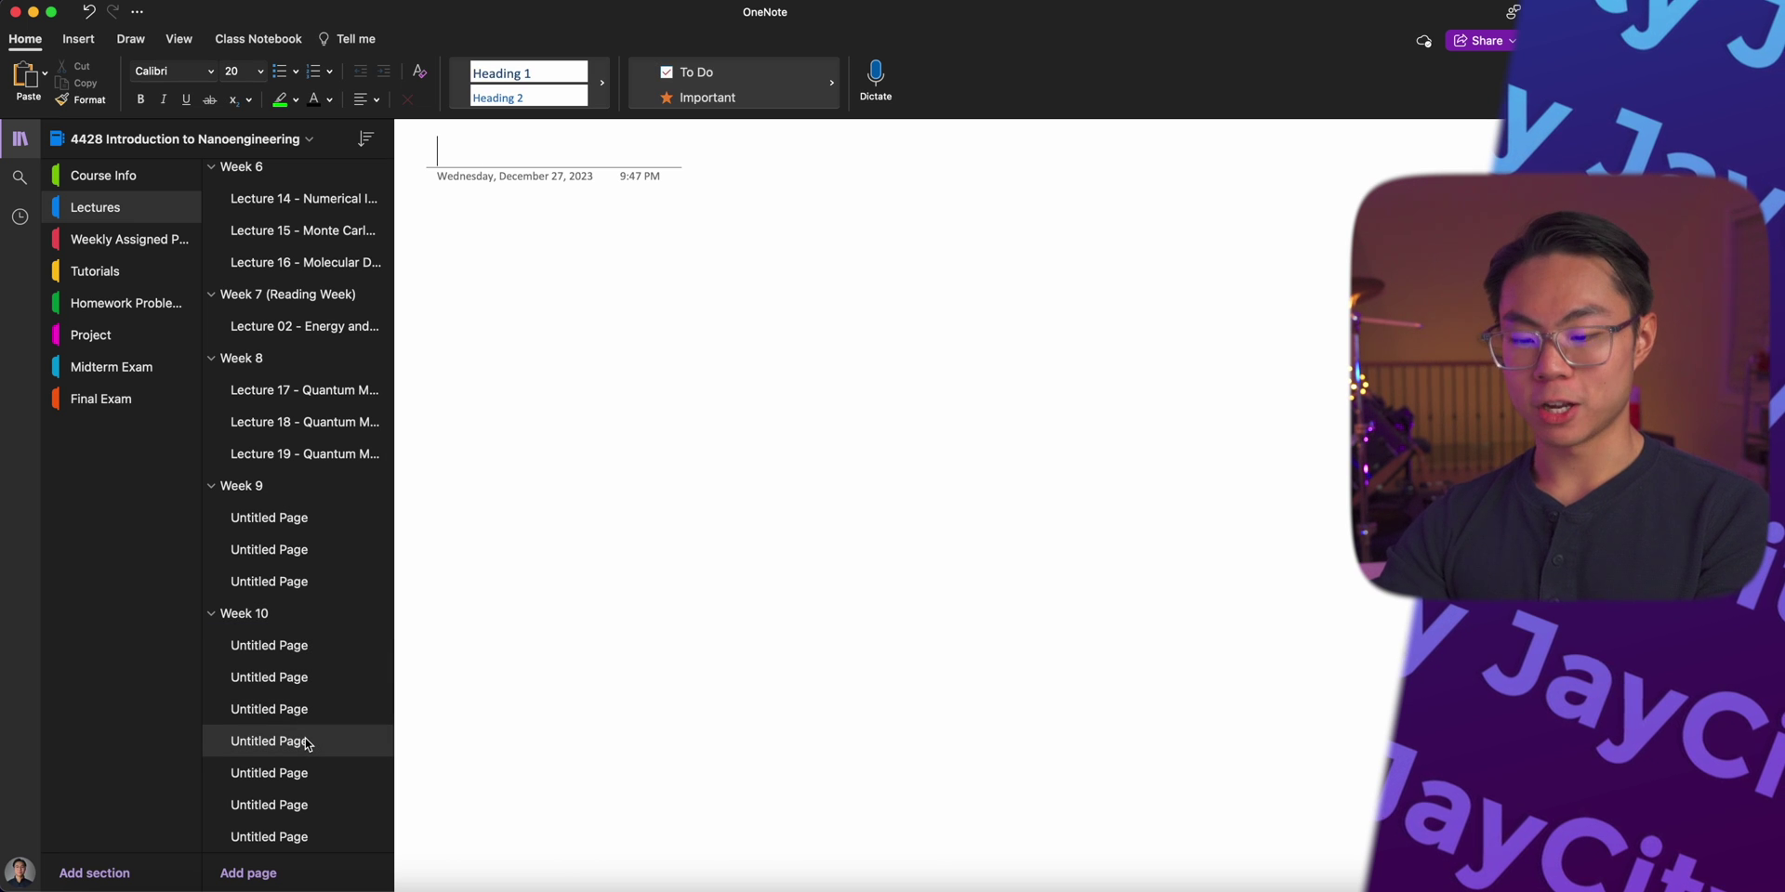
left_click_drag(307, 743, 298, 738)
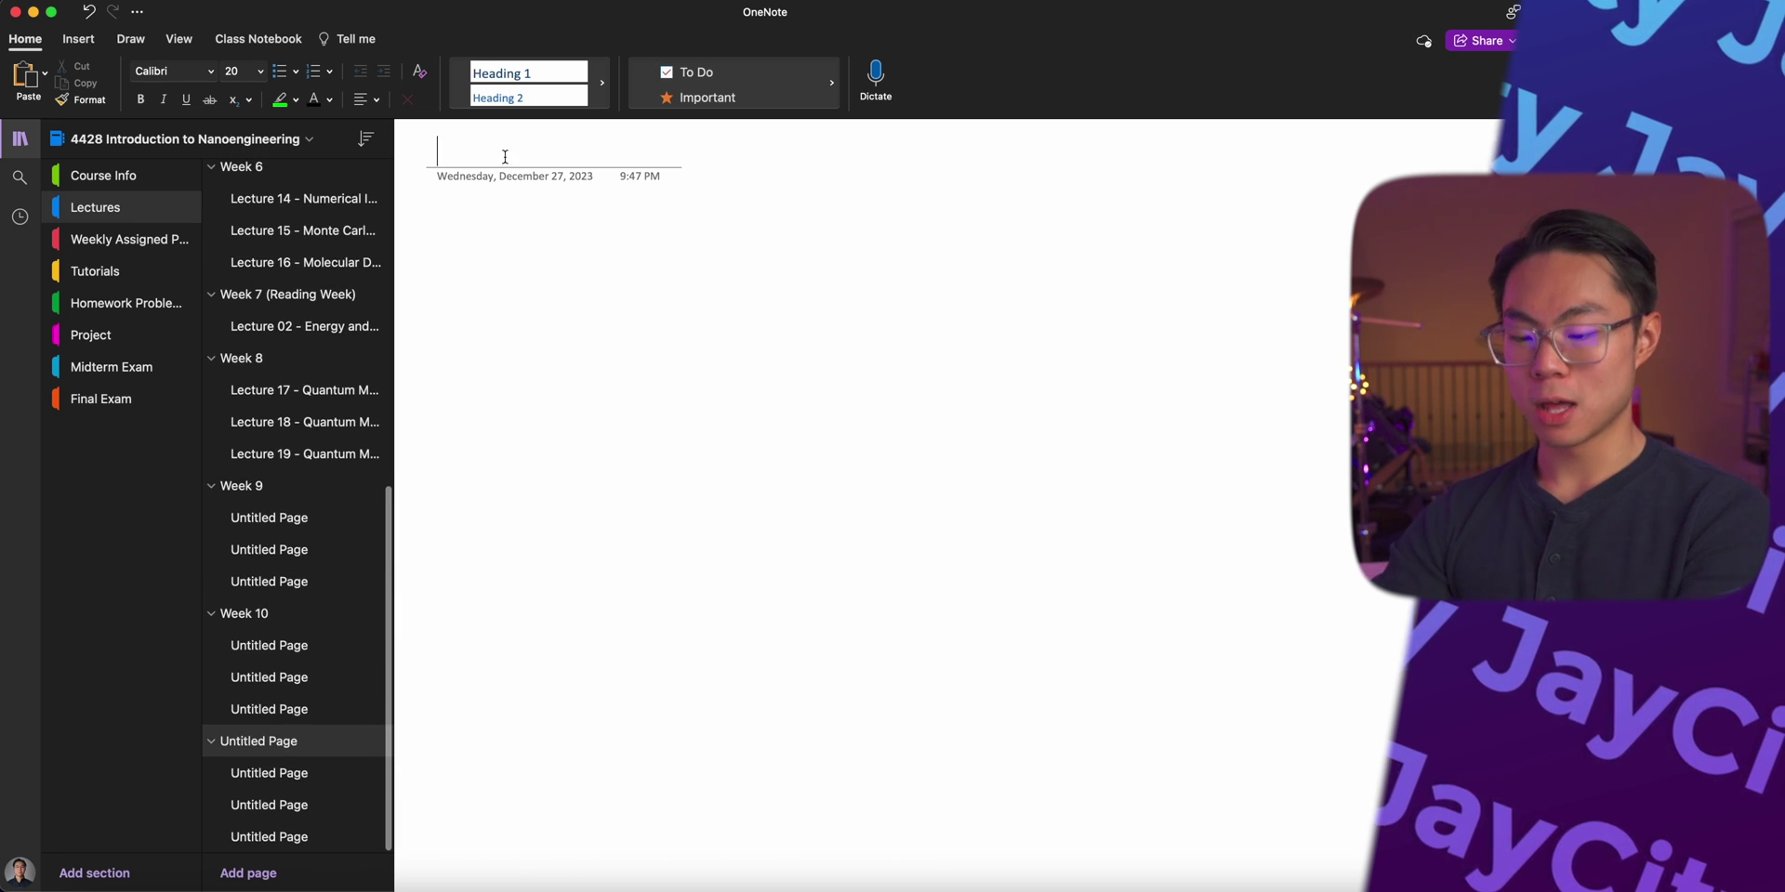
type("Week 11")
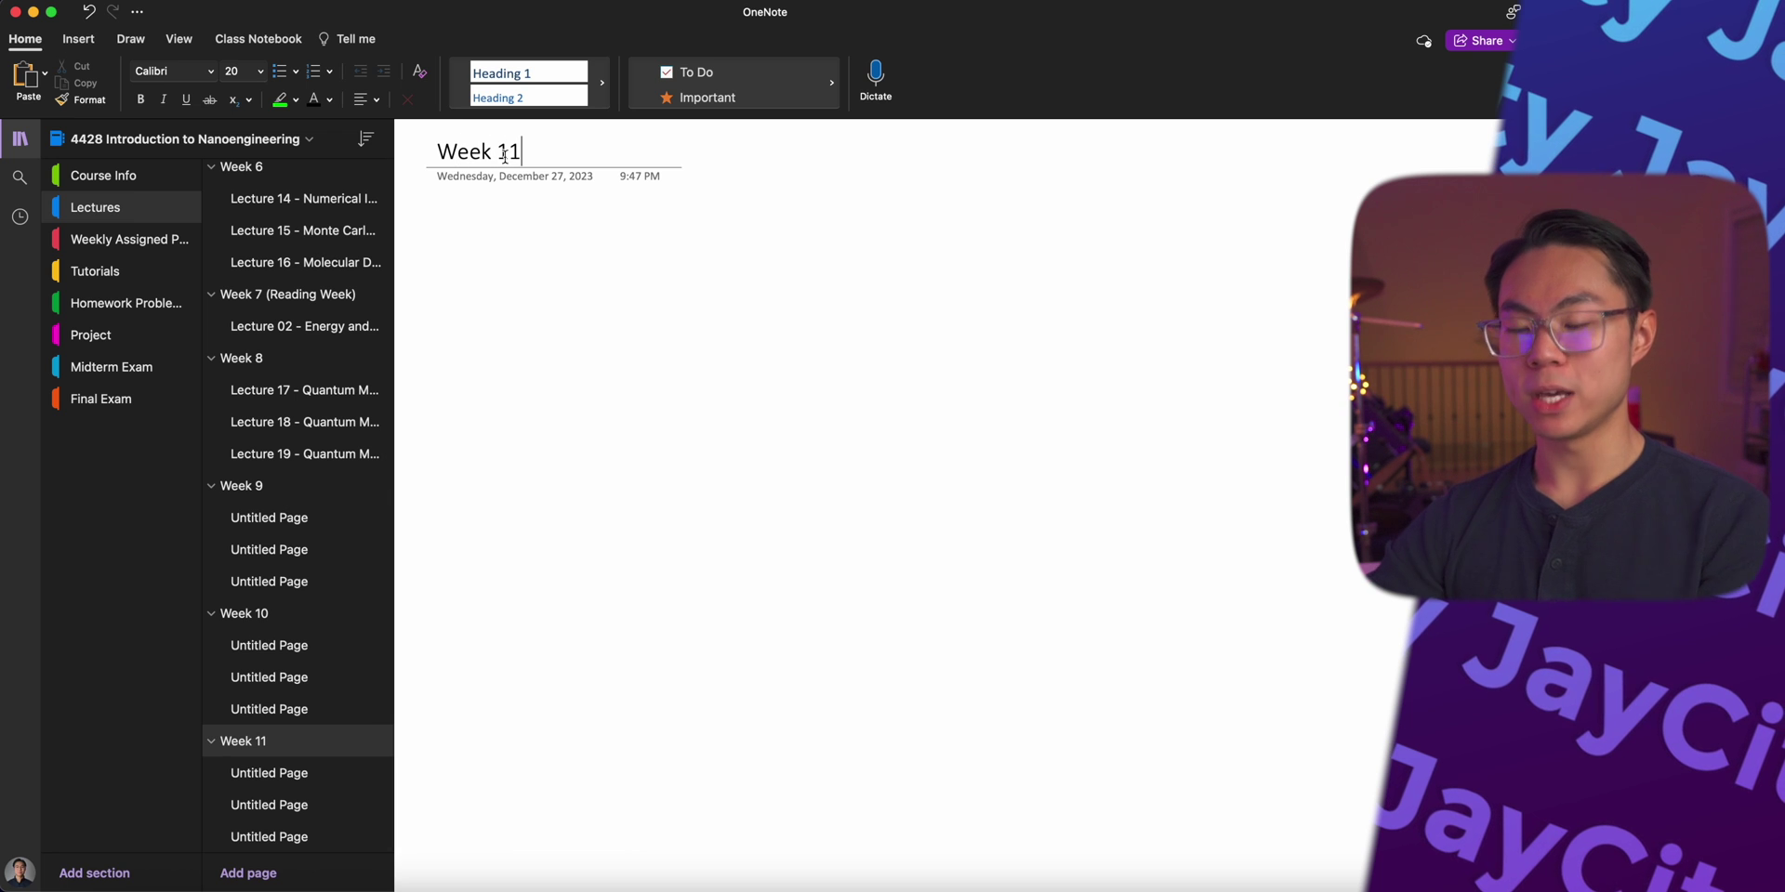
left_click(303, 515)
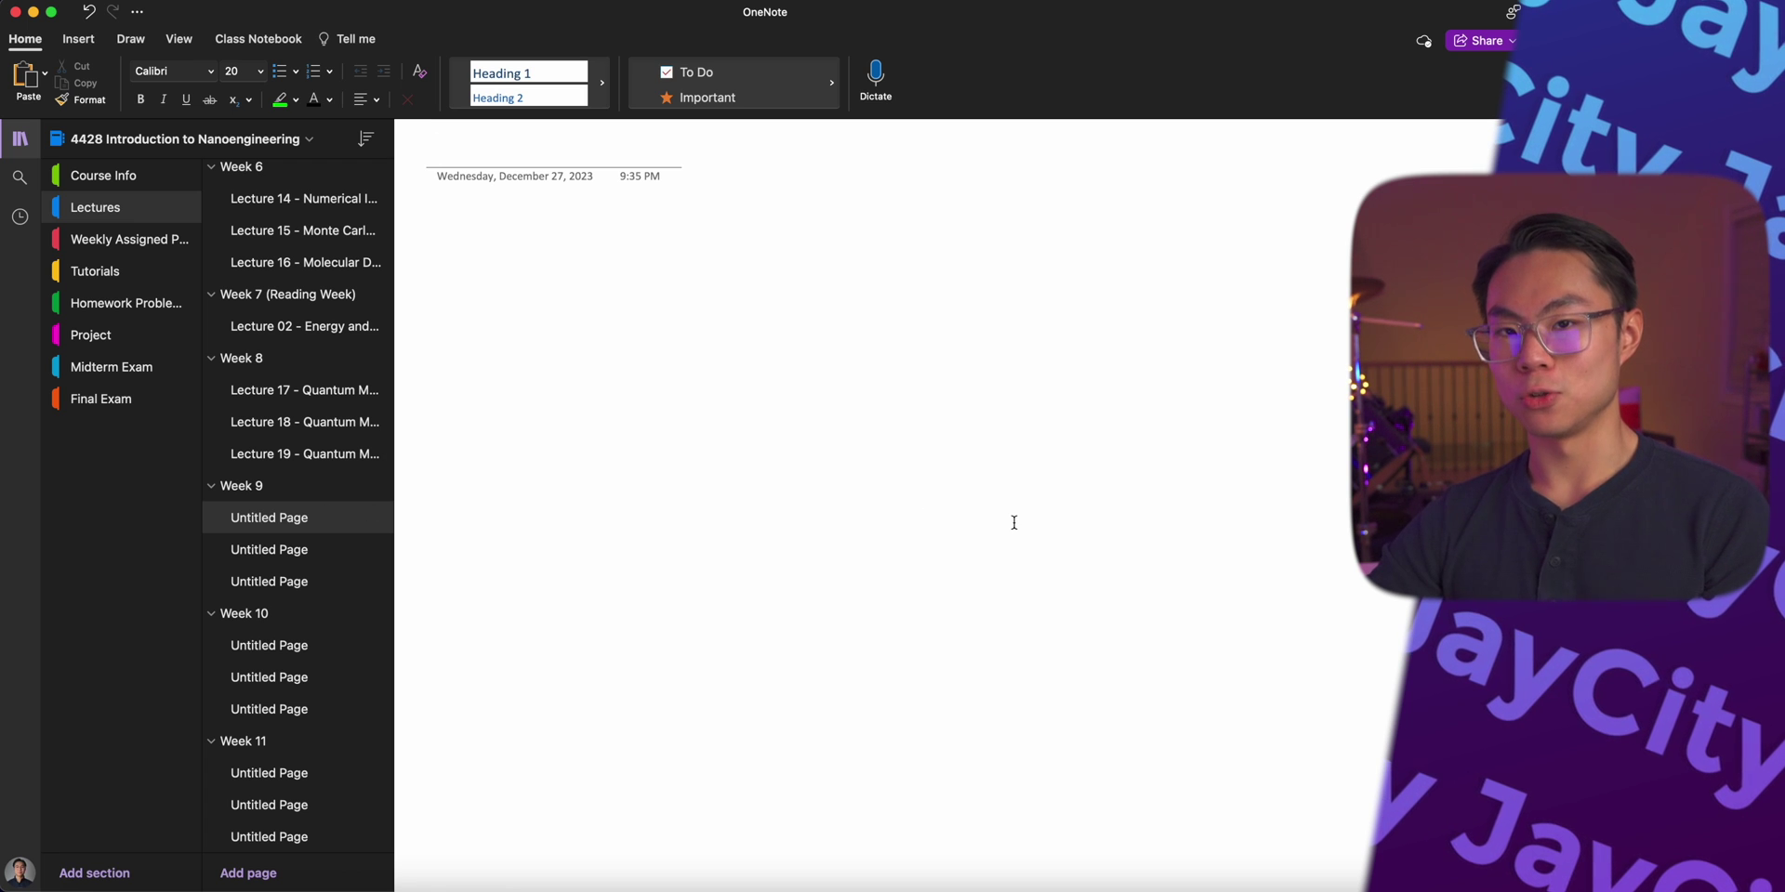
Step: Open the Western University Course Content folder and place its window over the notebook
key("F11")
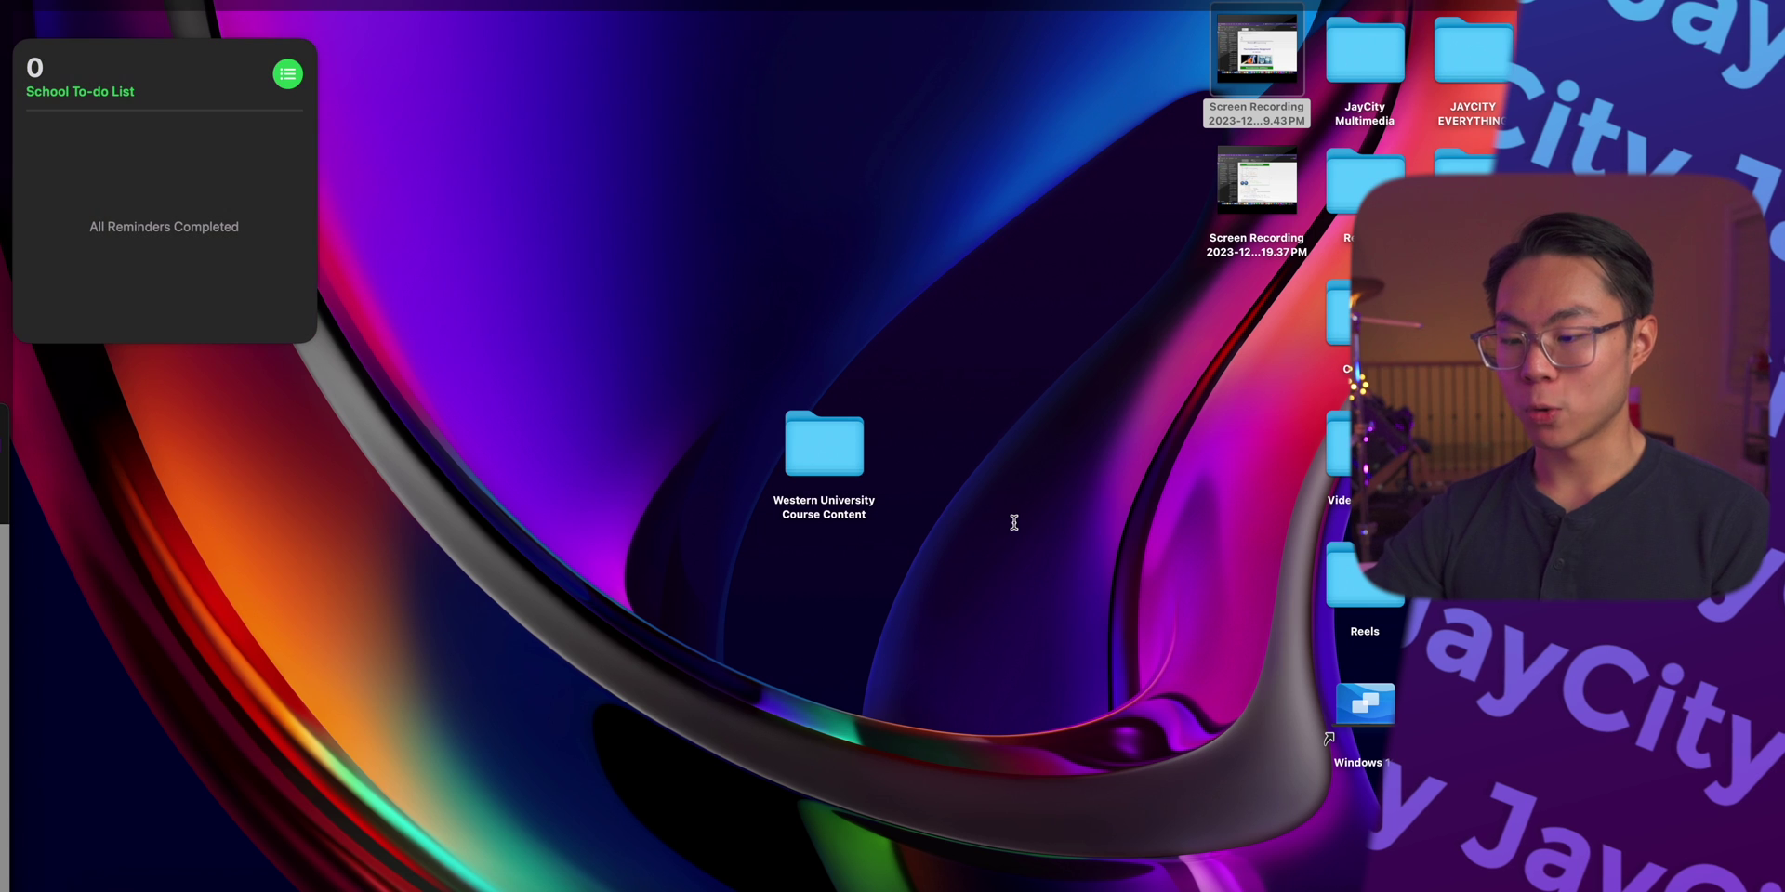
double_click(818, 444)
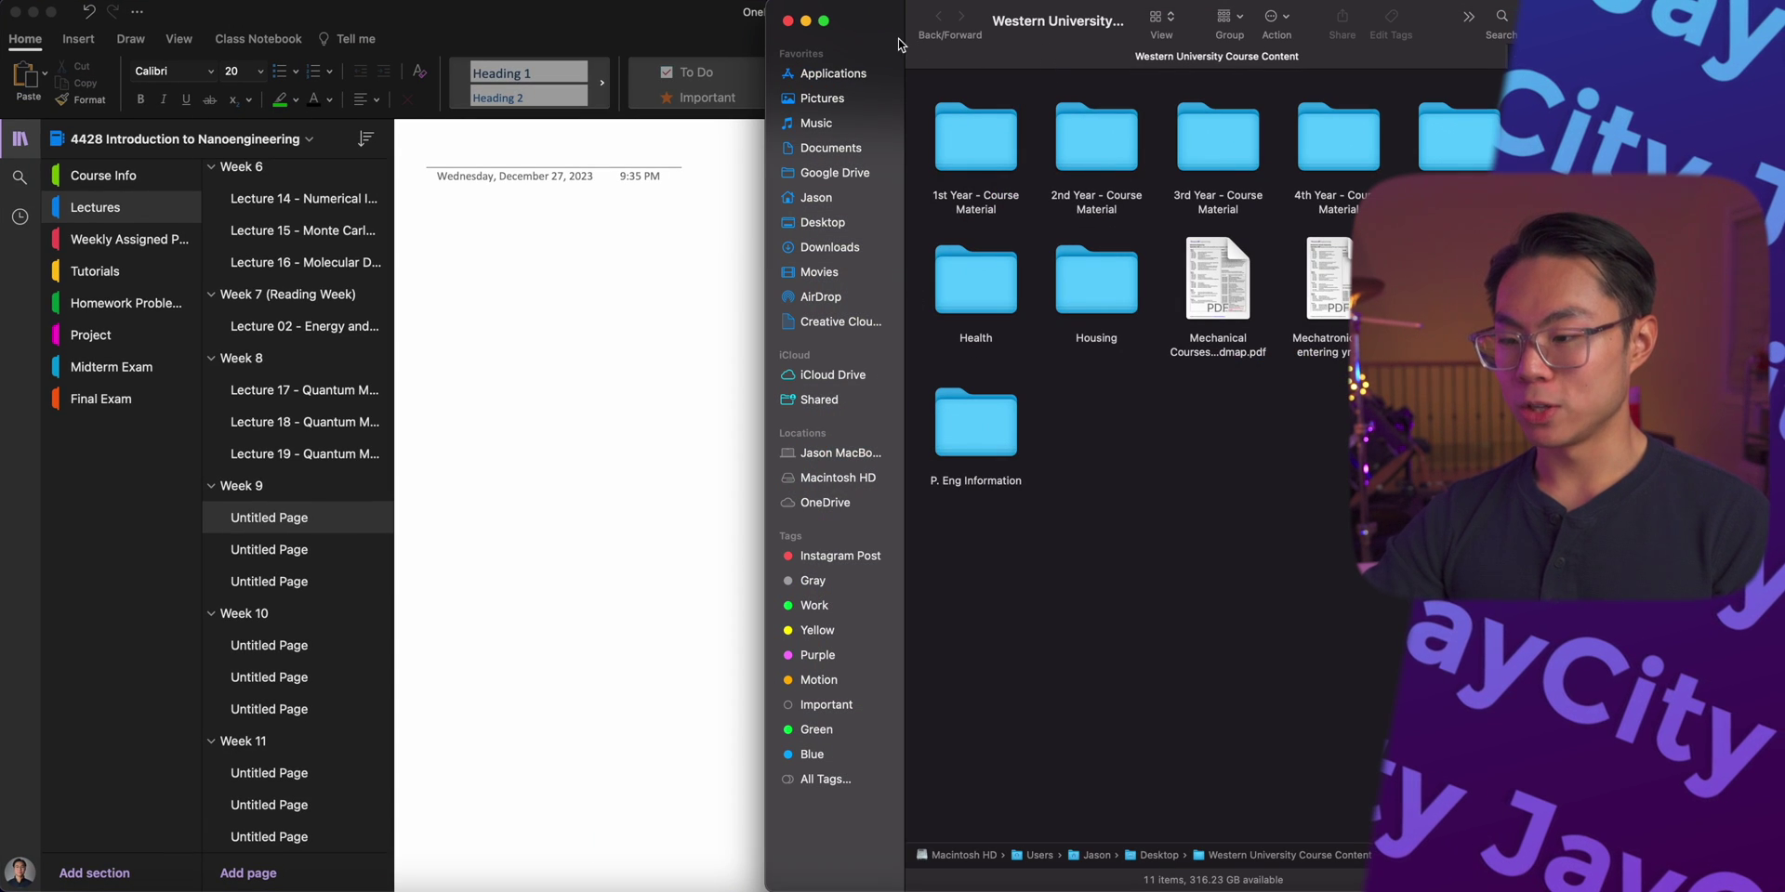
left_click_drag(1036, 48, 673, 566)
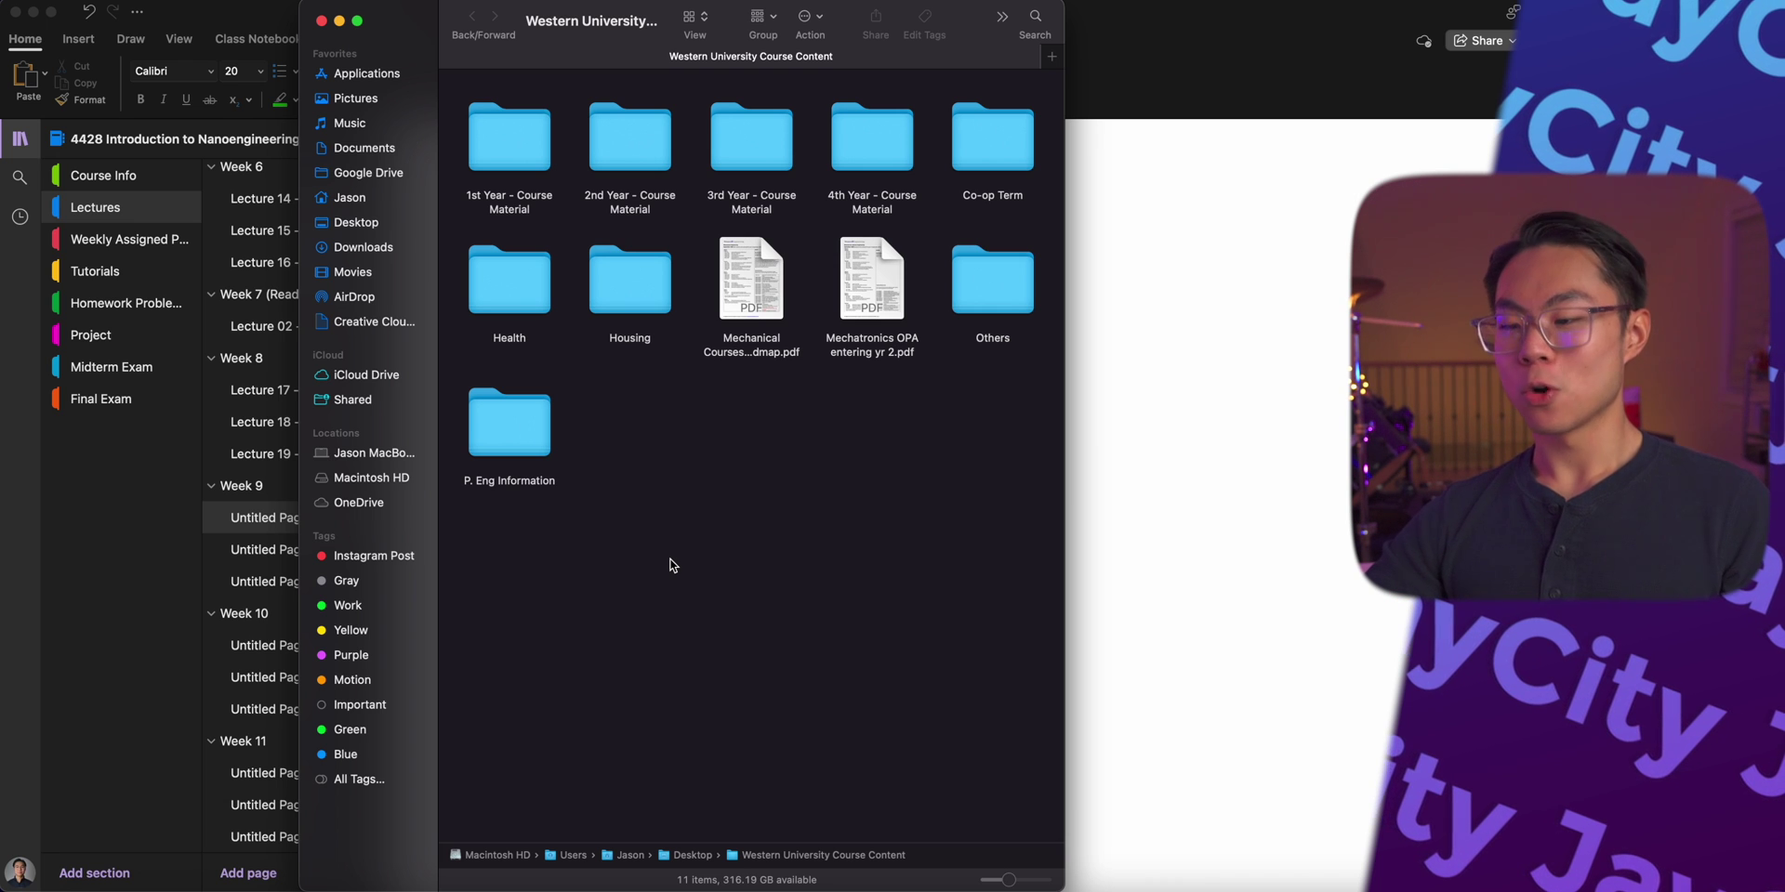
Step: Go into 4th Year > Semester 1 > 4428 > Lectures > Week 9
double_click(878, 125)
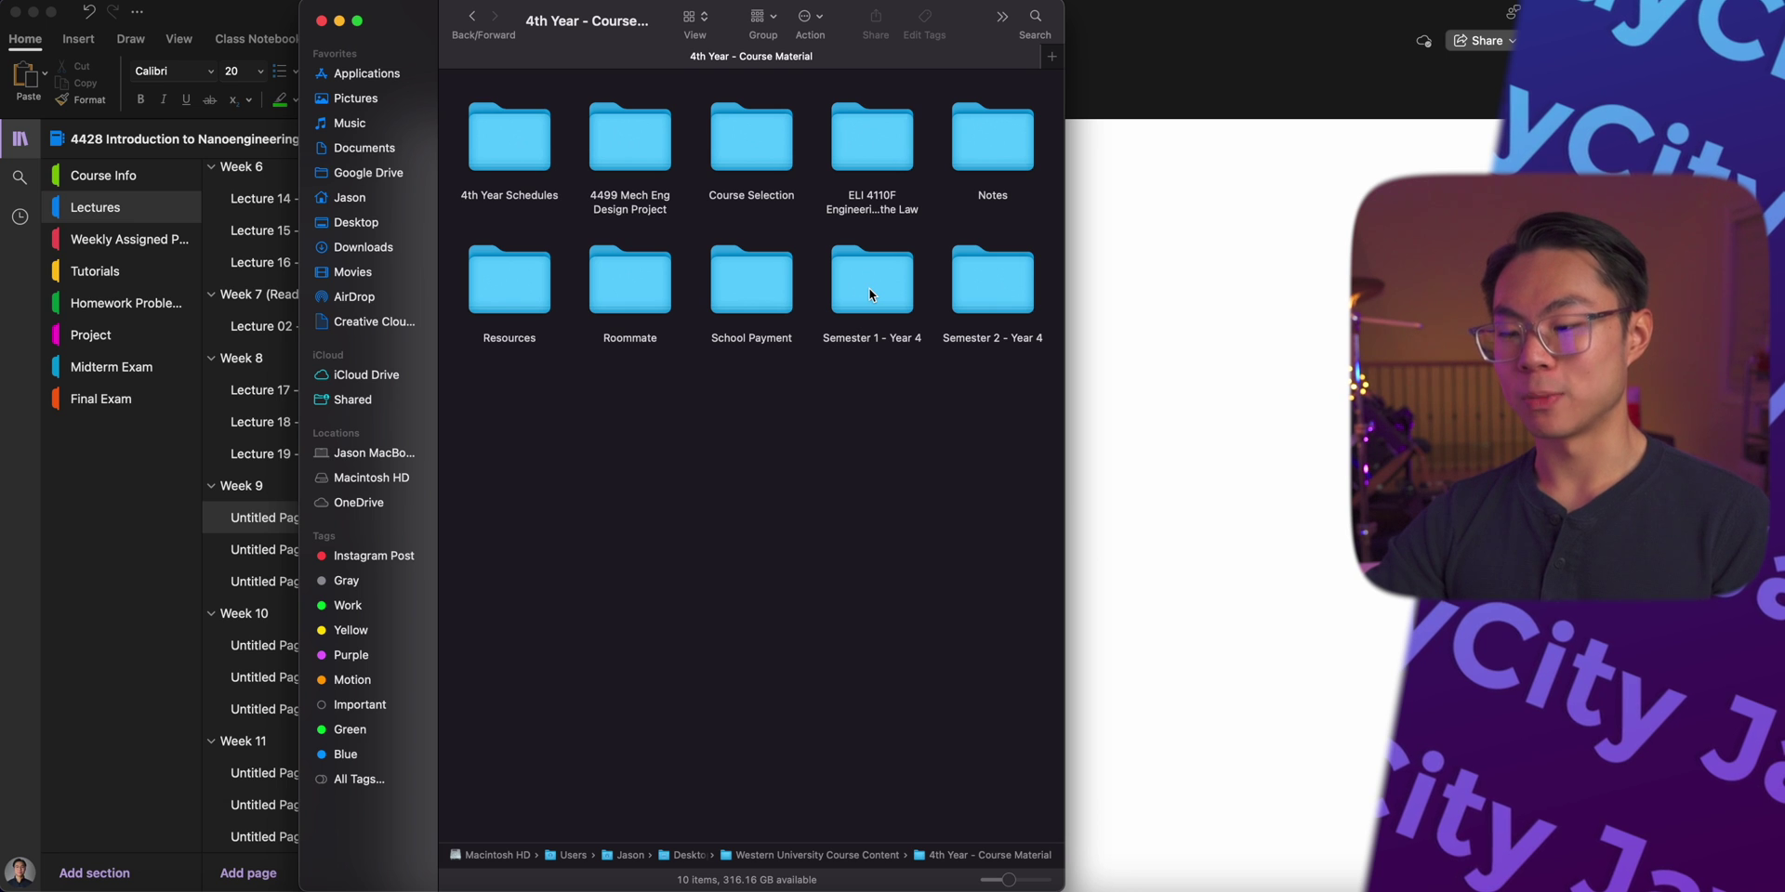
double_click(869, 289)
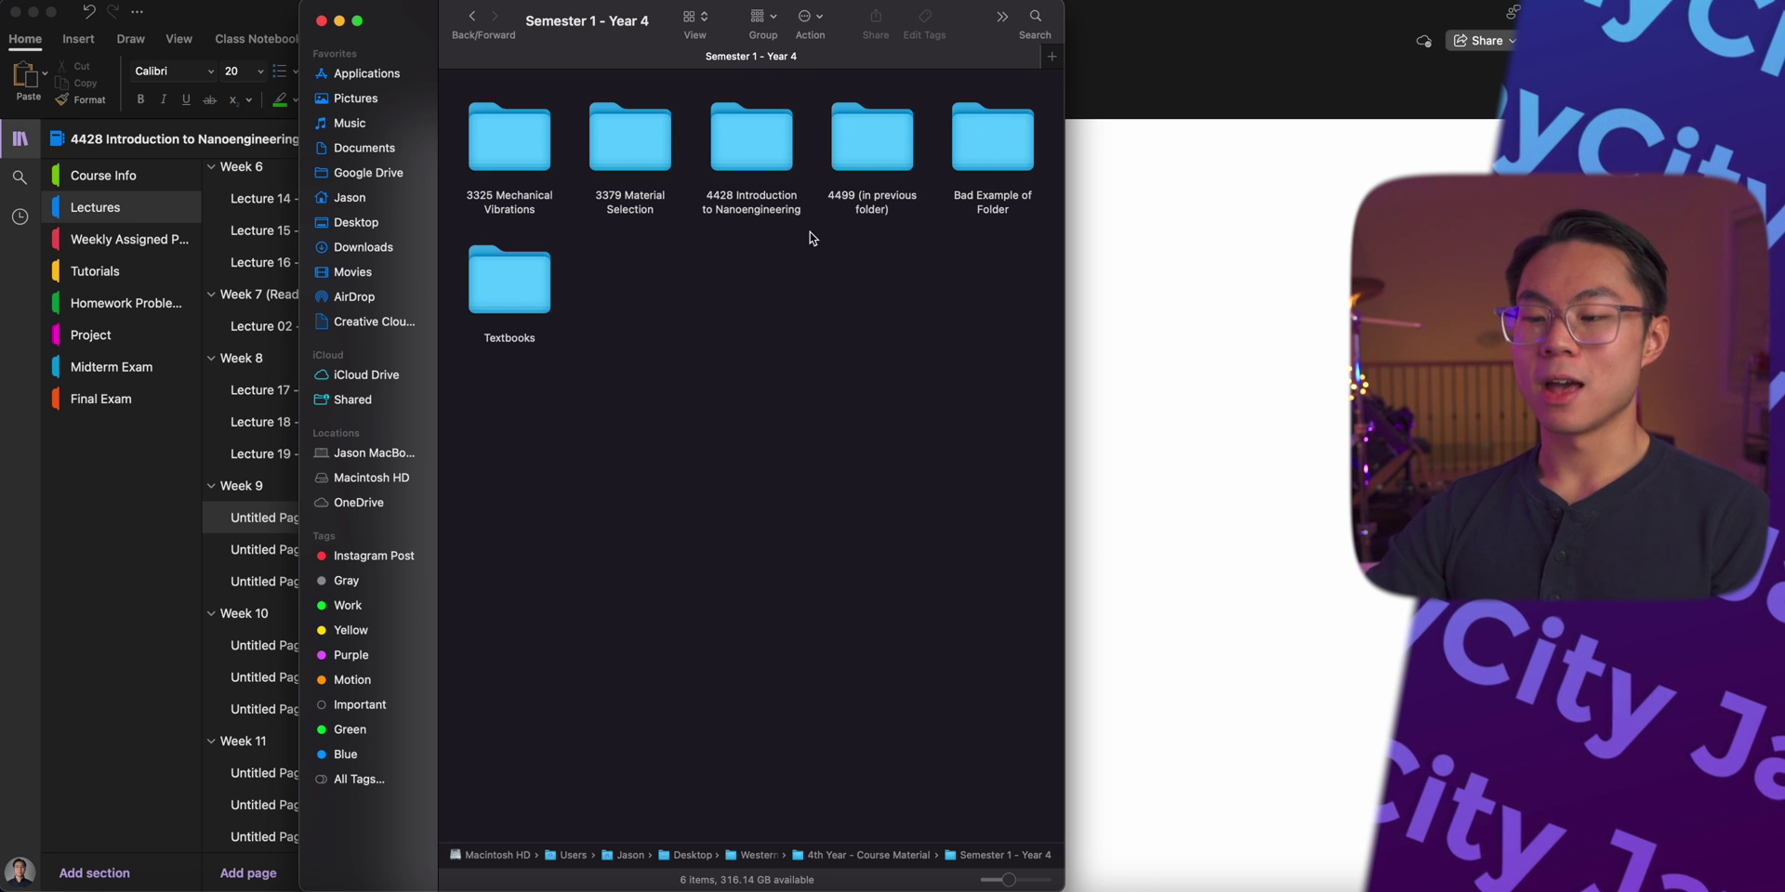
double_click(738, 143)
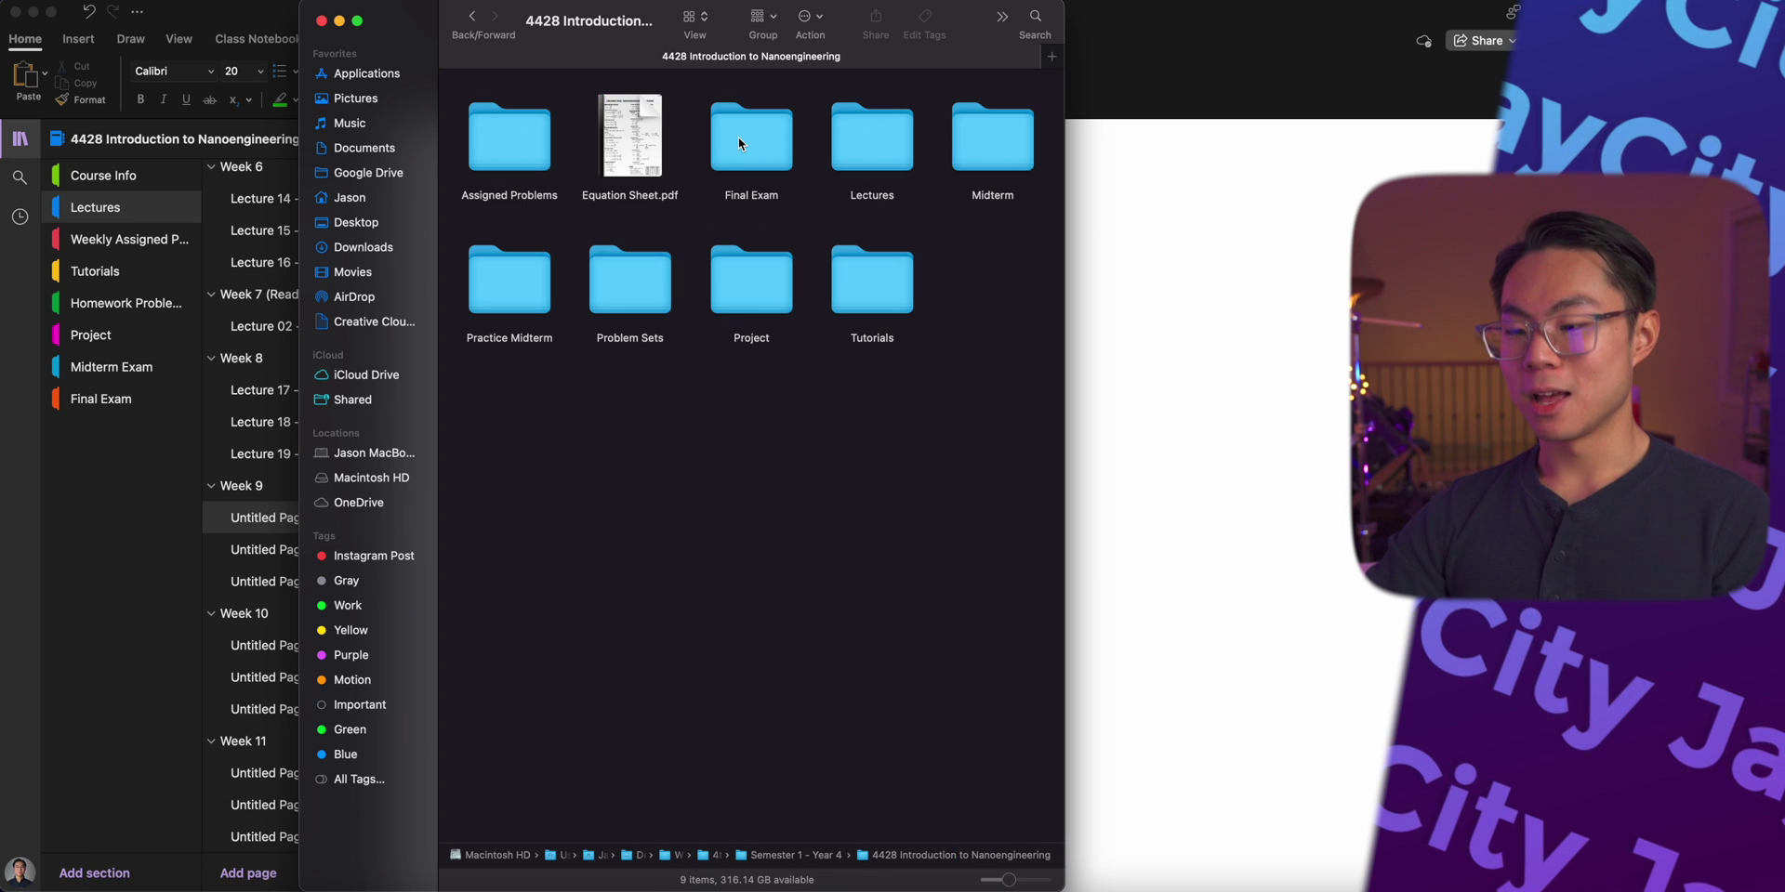
double_click(856, 145)
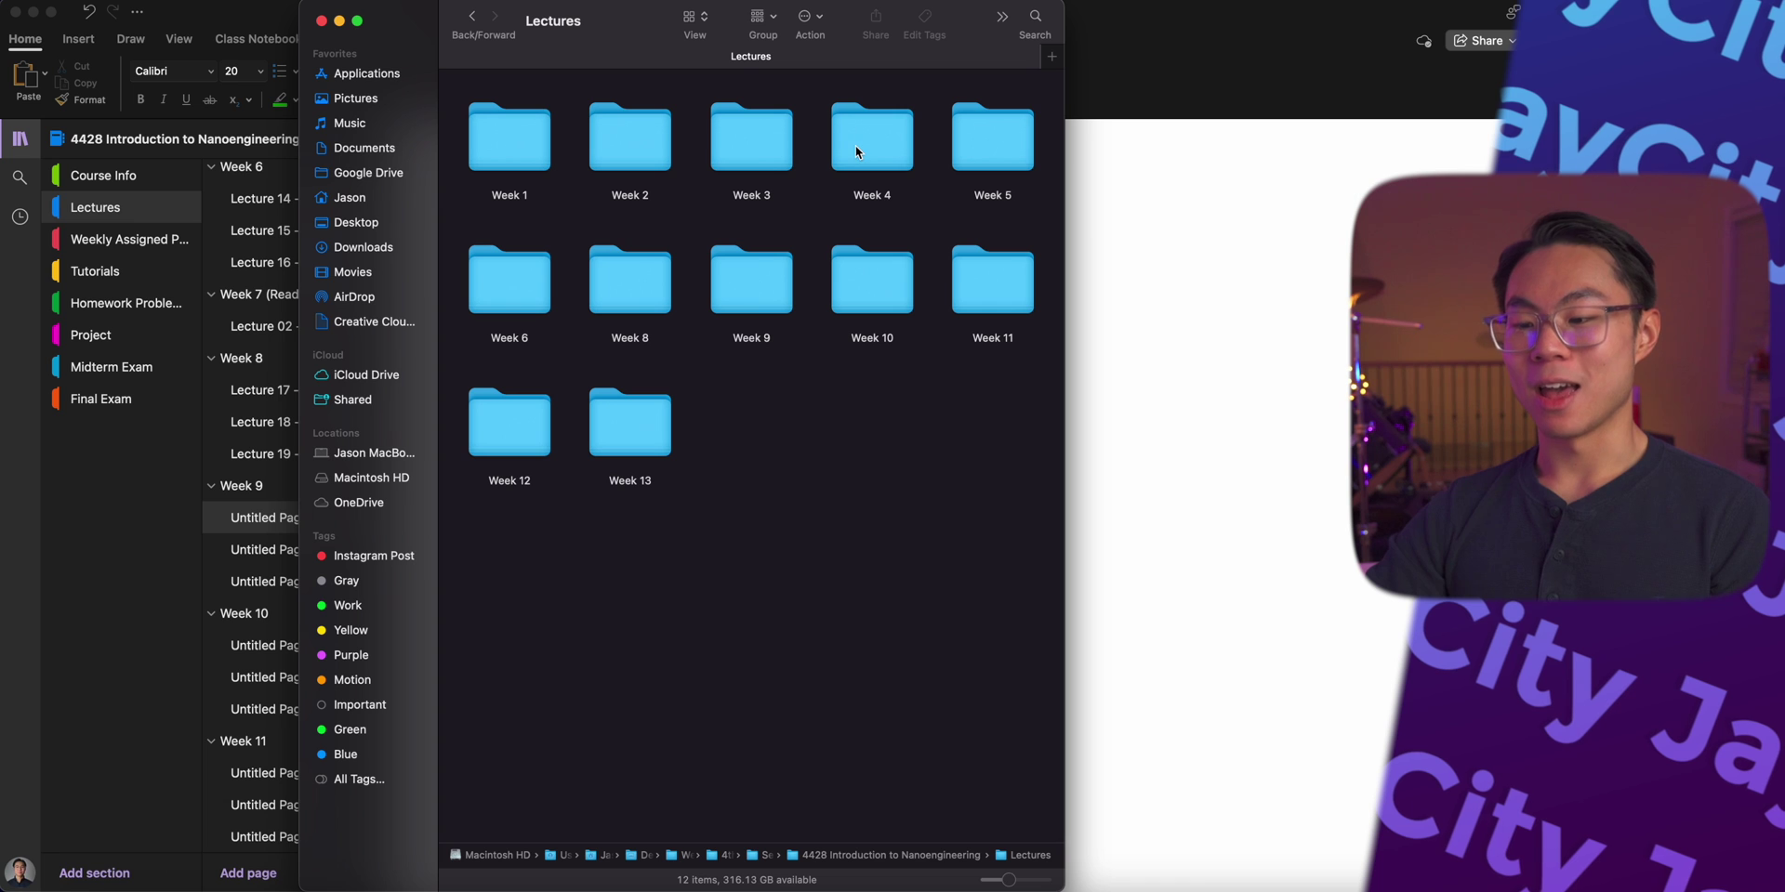
double_click(746, 299)
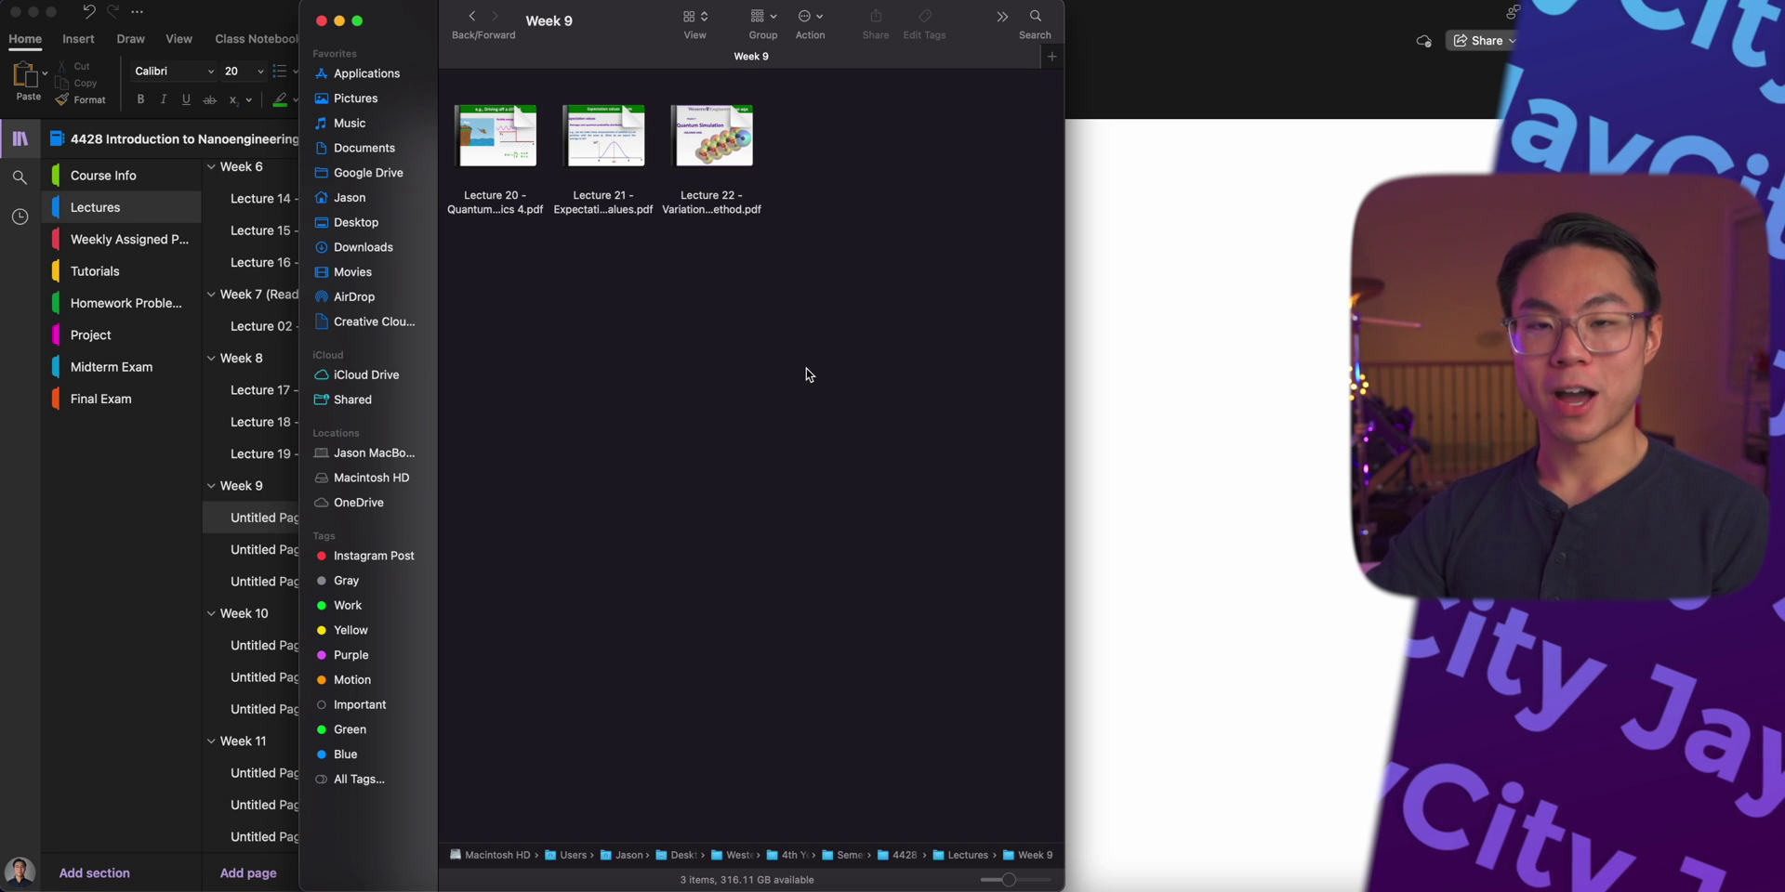
Step: Insert the Lecture 20 and Lecture 21 PDFs as printouts on the first two Week 9 pages
left_click_drag(502, 127, 611, 311)
key("super+Tab")
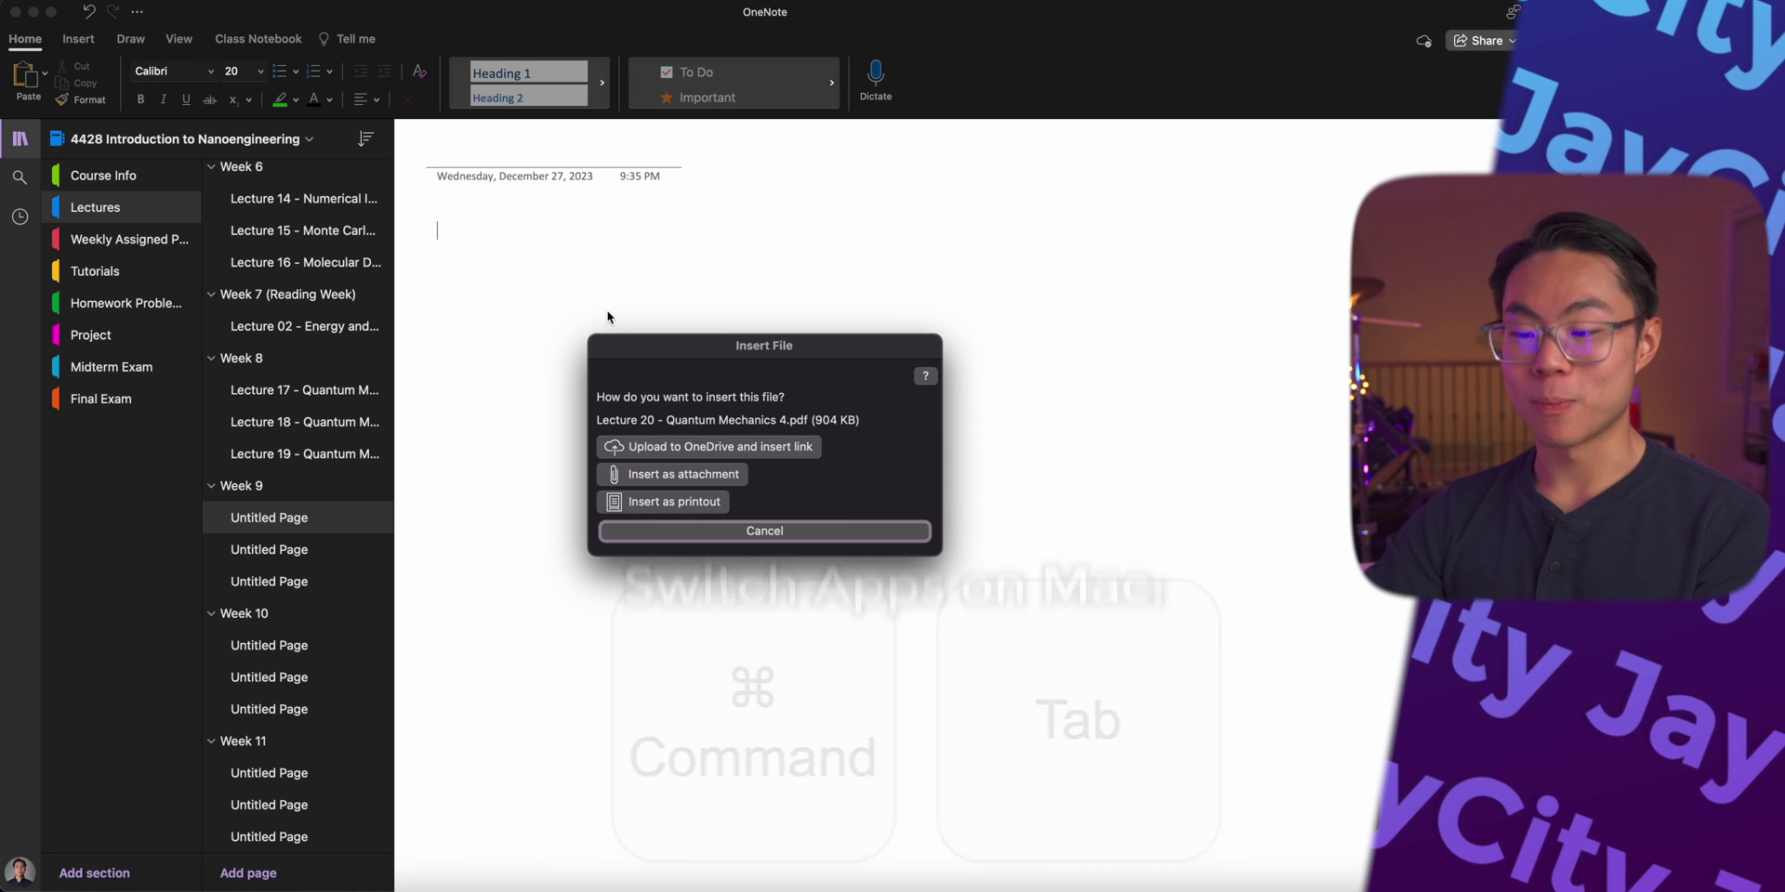
left_click(712, 503)
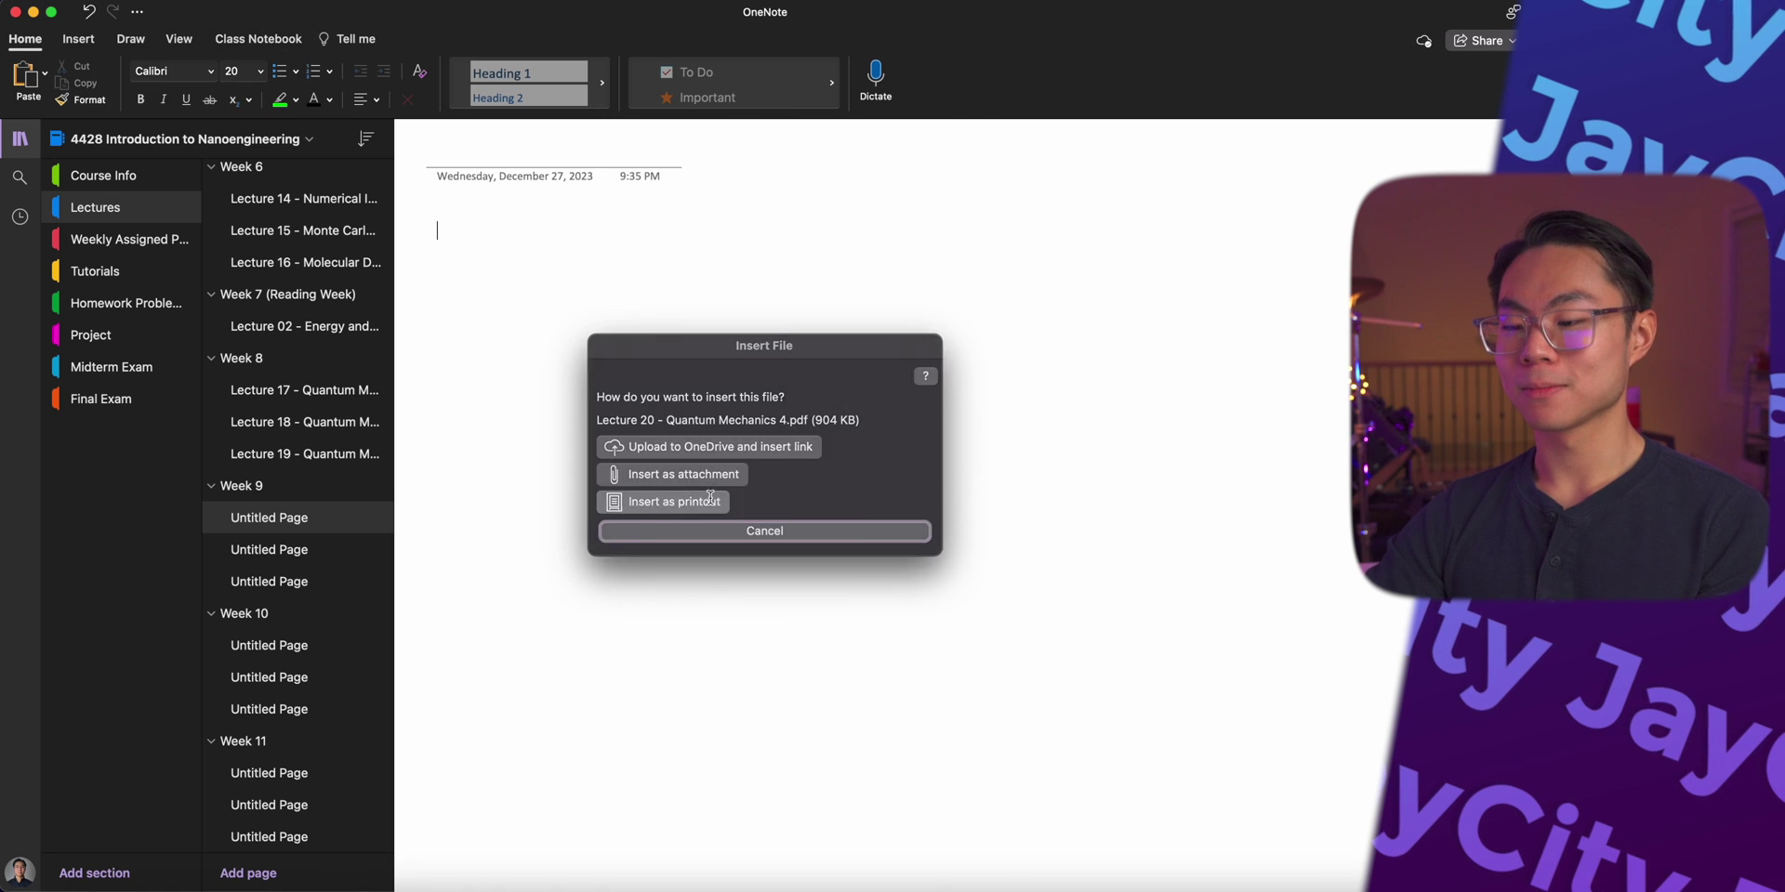
left_click(308, 549)
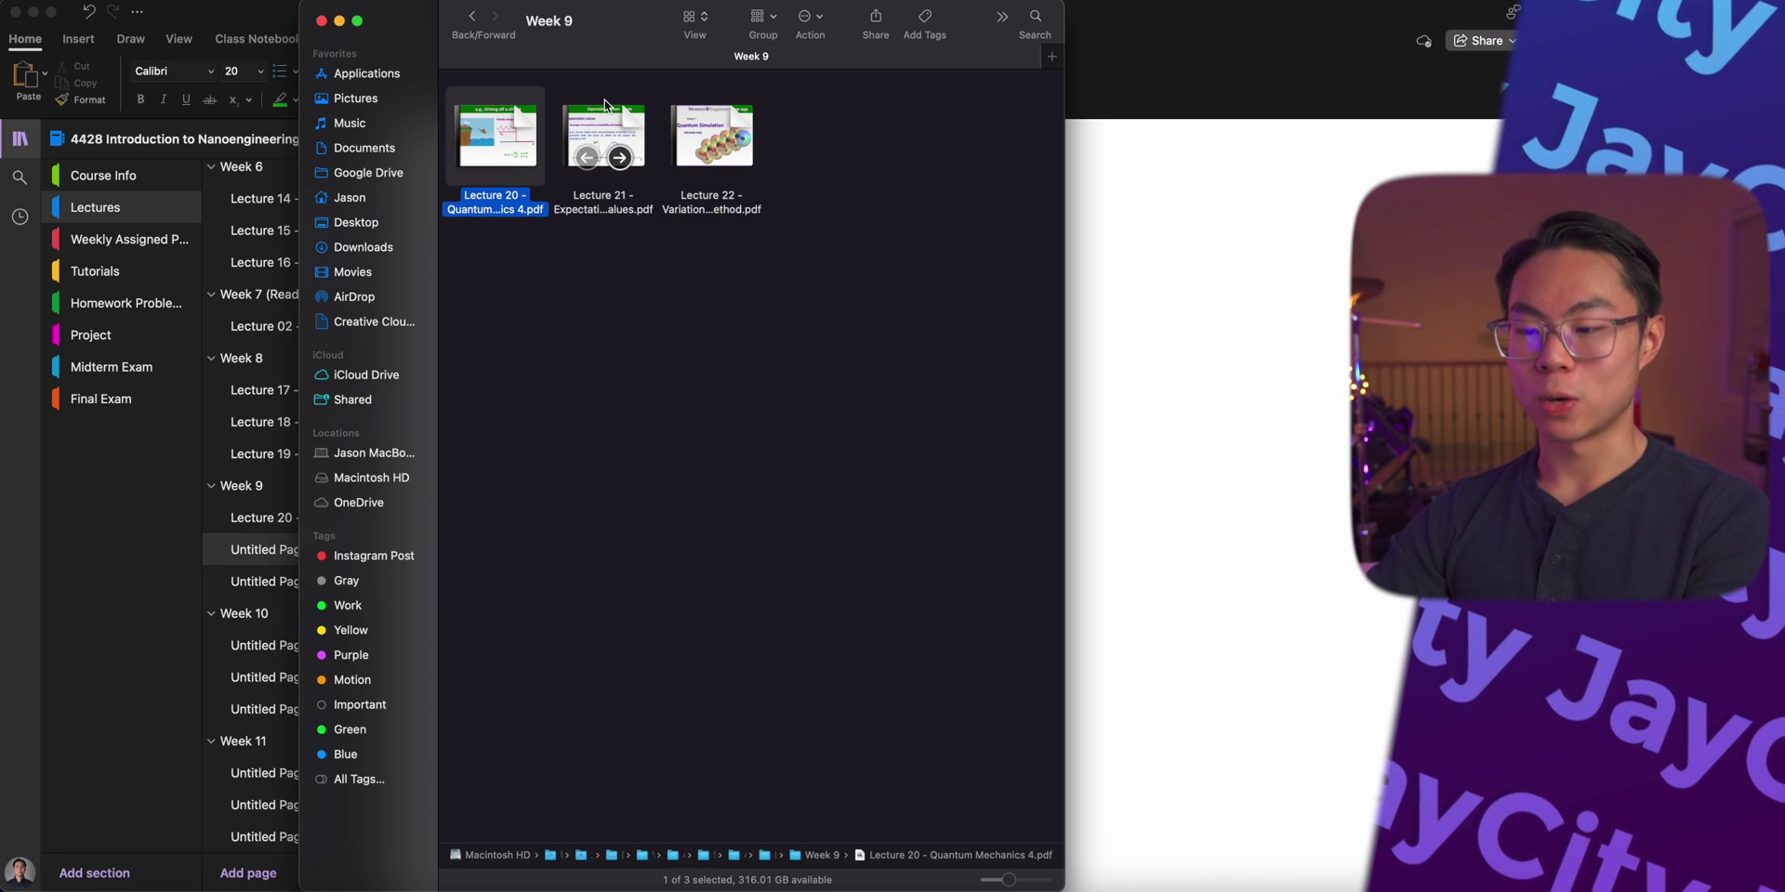
left_click_drag(605, 137, 589, 316)
left_click(659, 502)
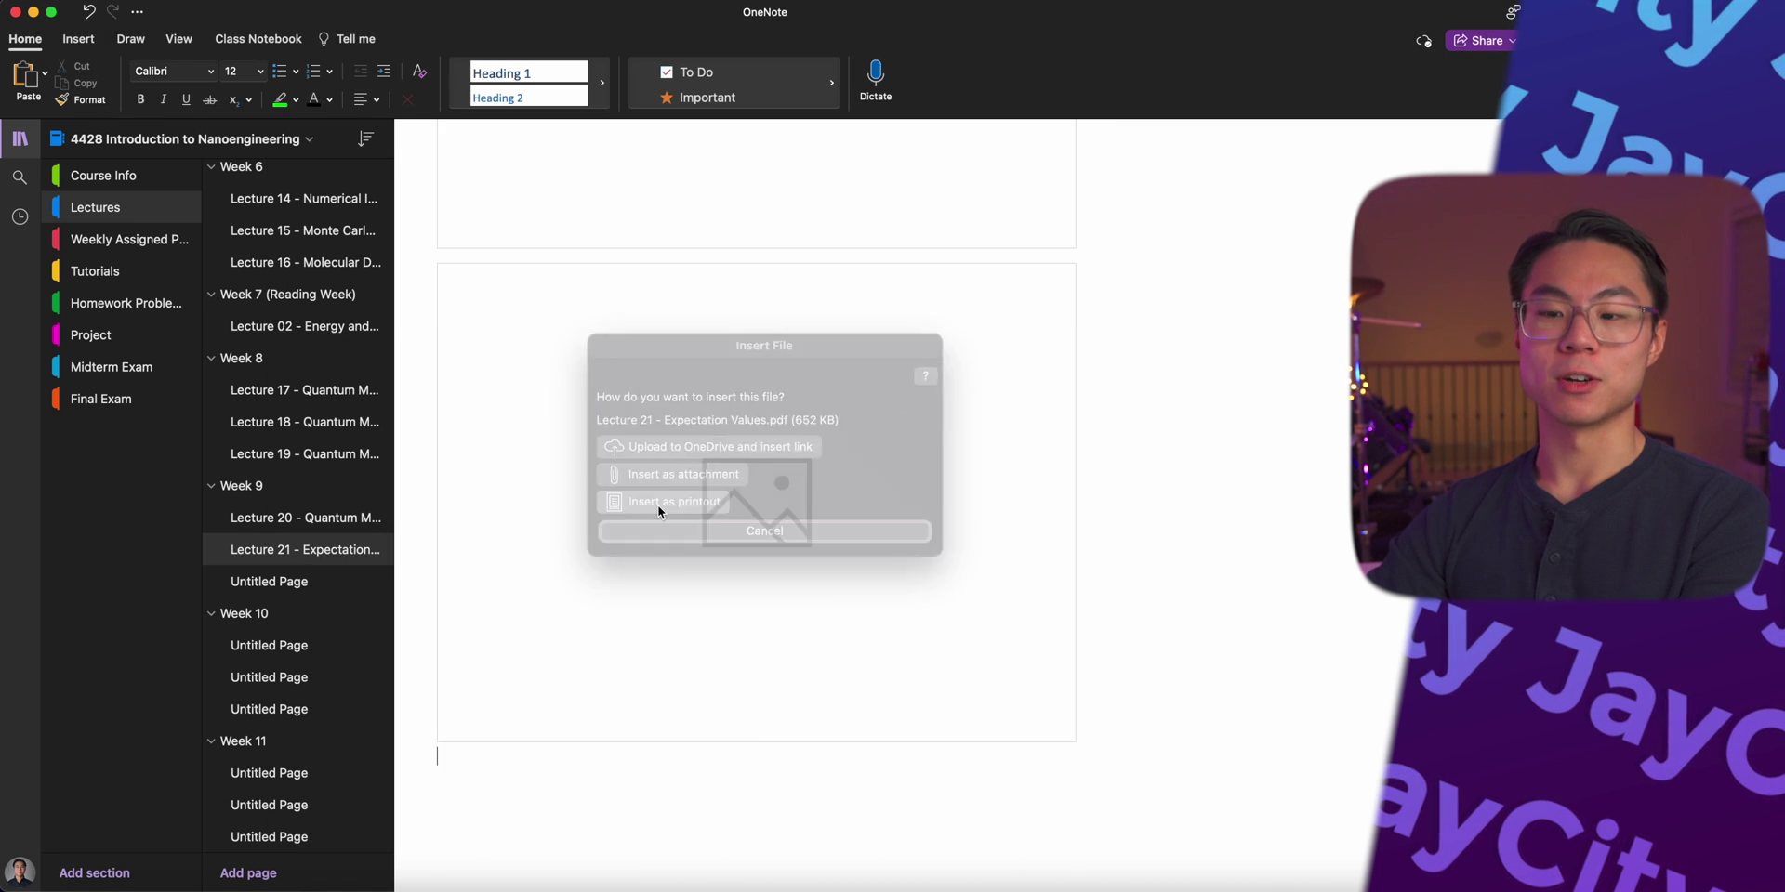
left_click(330, 581)
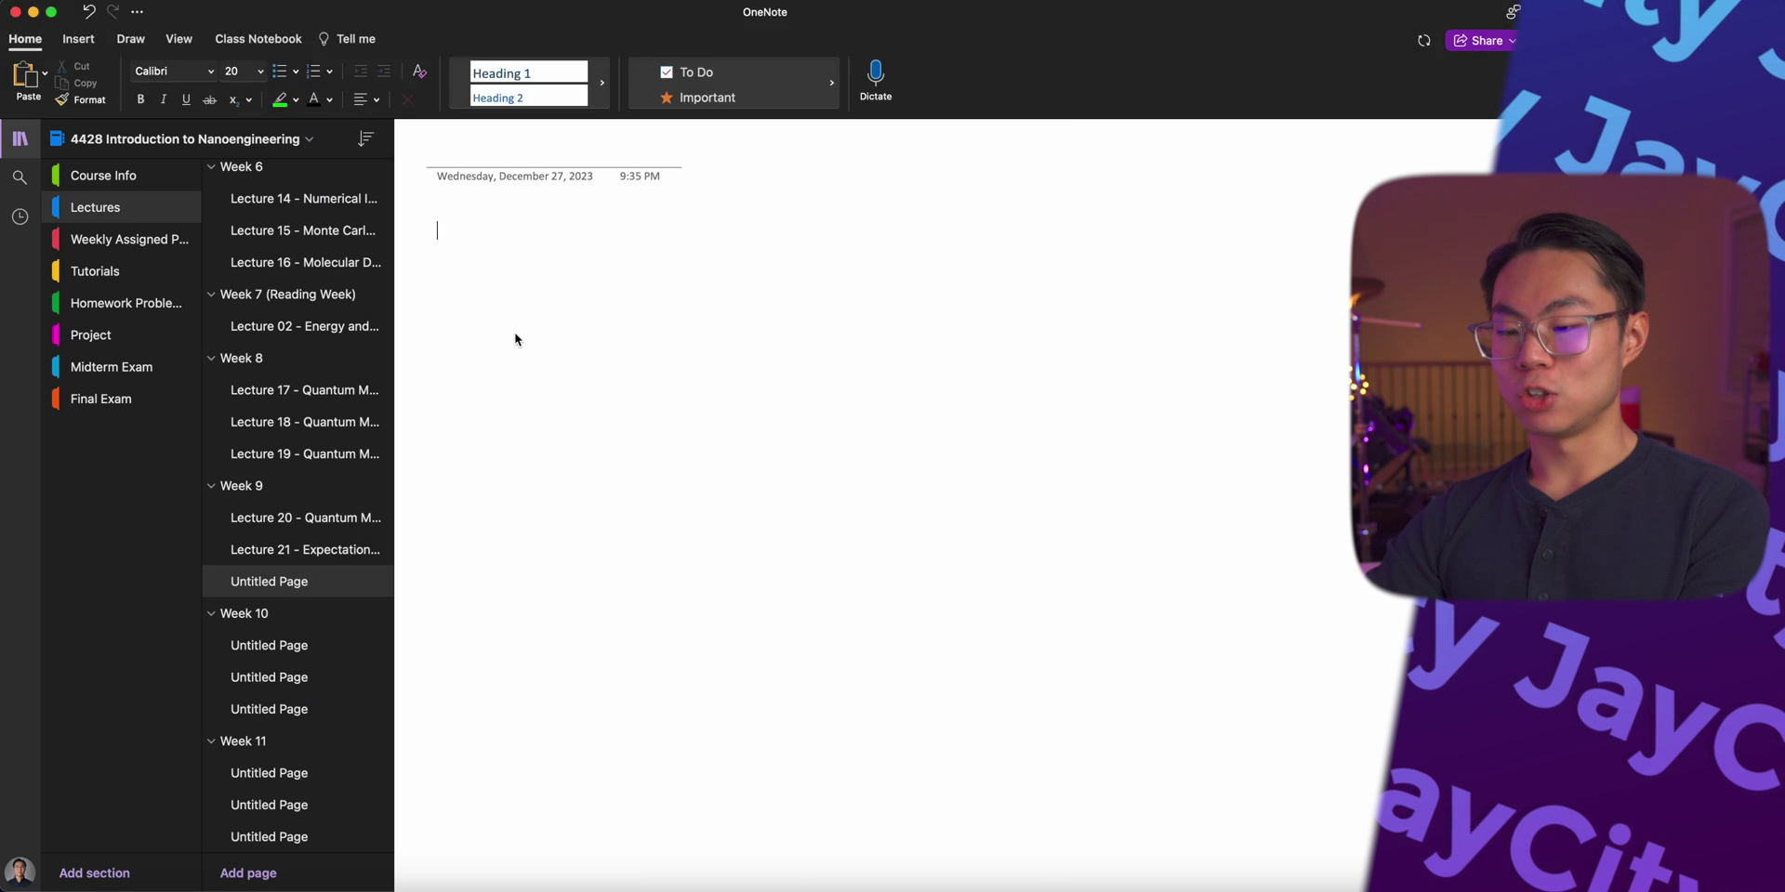
Step: Insert the Lecture 22 PDF as a printout on the last blank Week 9 page
left_click_drag(514, 338, 514, 339)
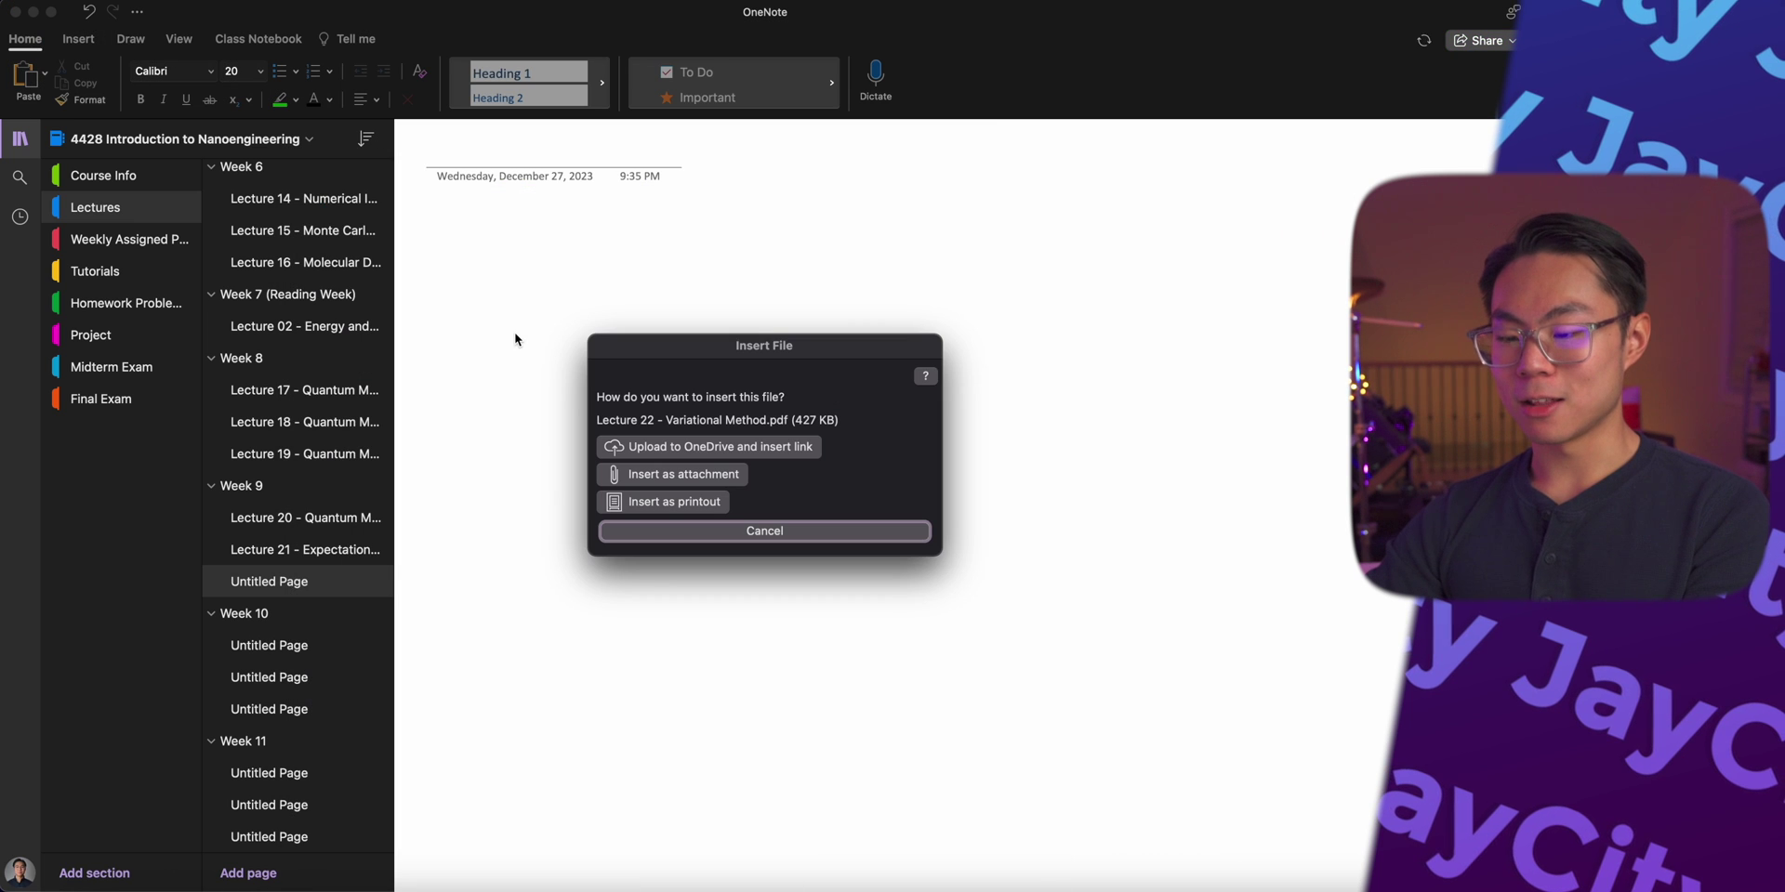
left_click(607, 502)
scroll(607, 507, "down", 10)
right_click(576, 269)
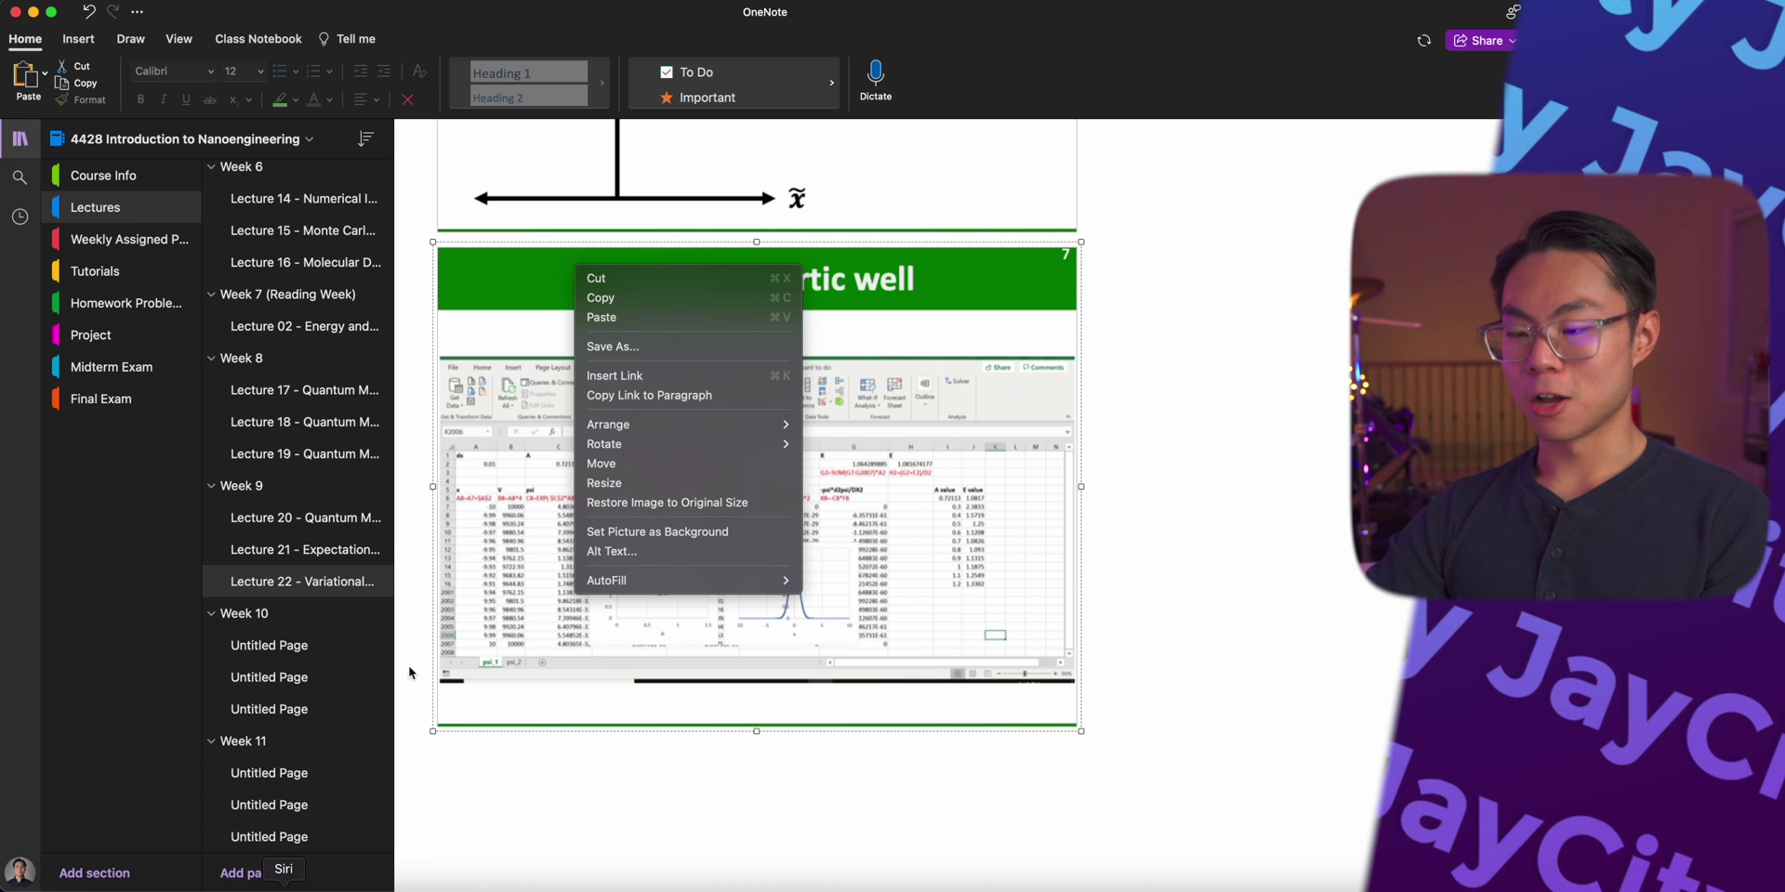
left_click(826, 515)
scroll(590, 372, "up", 10)
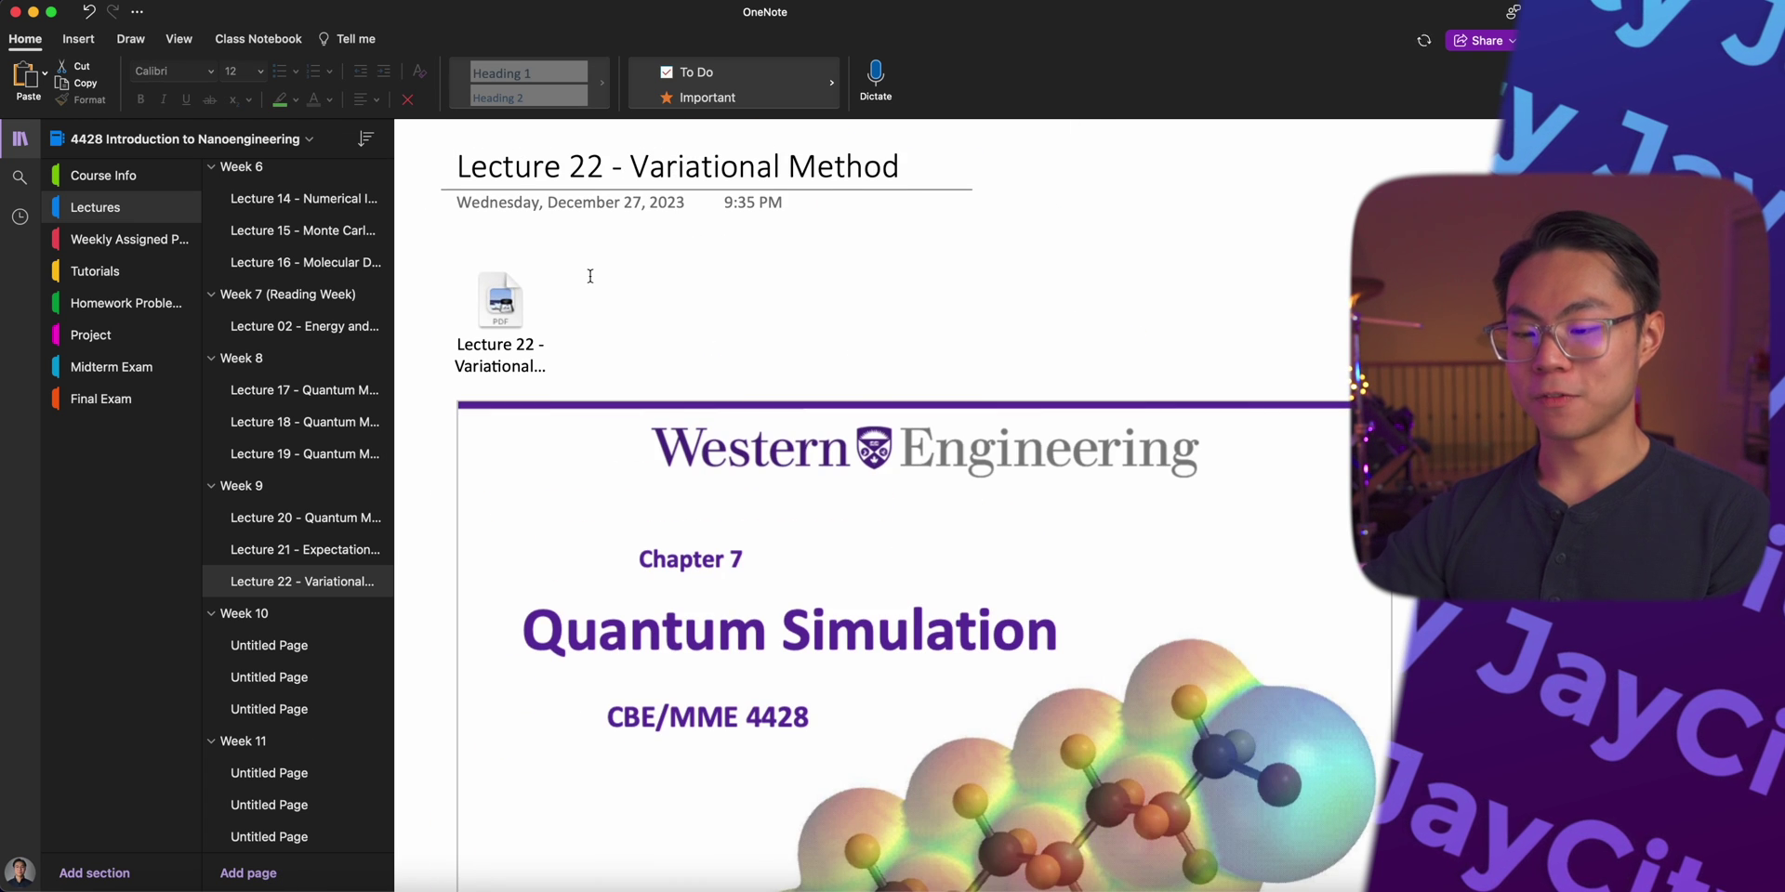
Step: Review the Lecture 20 and Lecture 21 pages to confirm their printouts
key("ctrl+Page_Up")
key("ctrl+Page_Up")
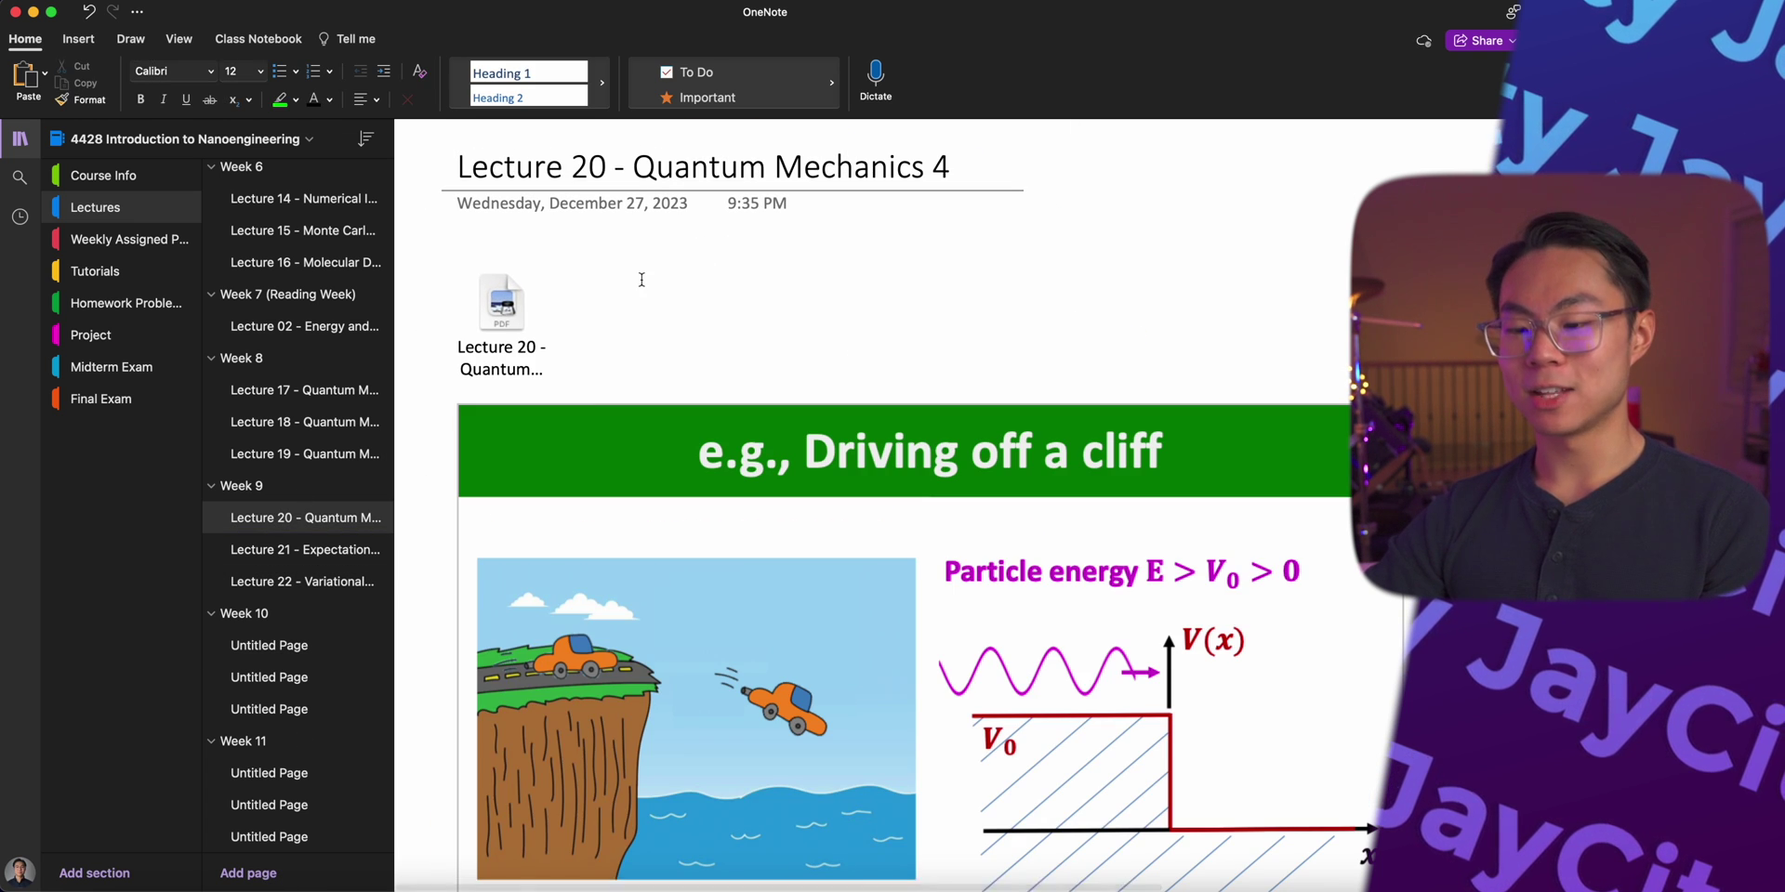
scroll(641, 279, "down", 10)
left_click(299, 544)
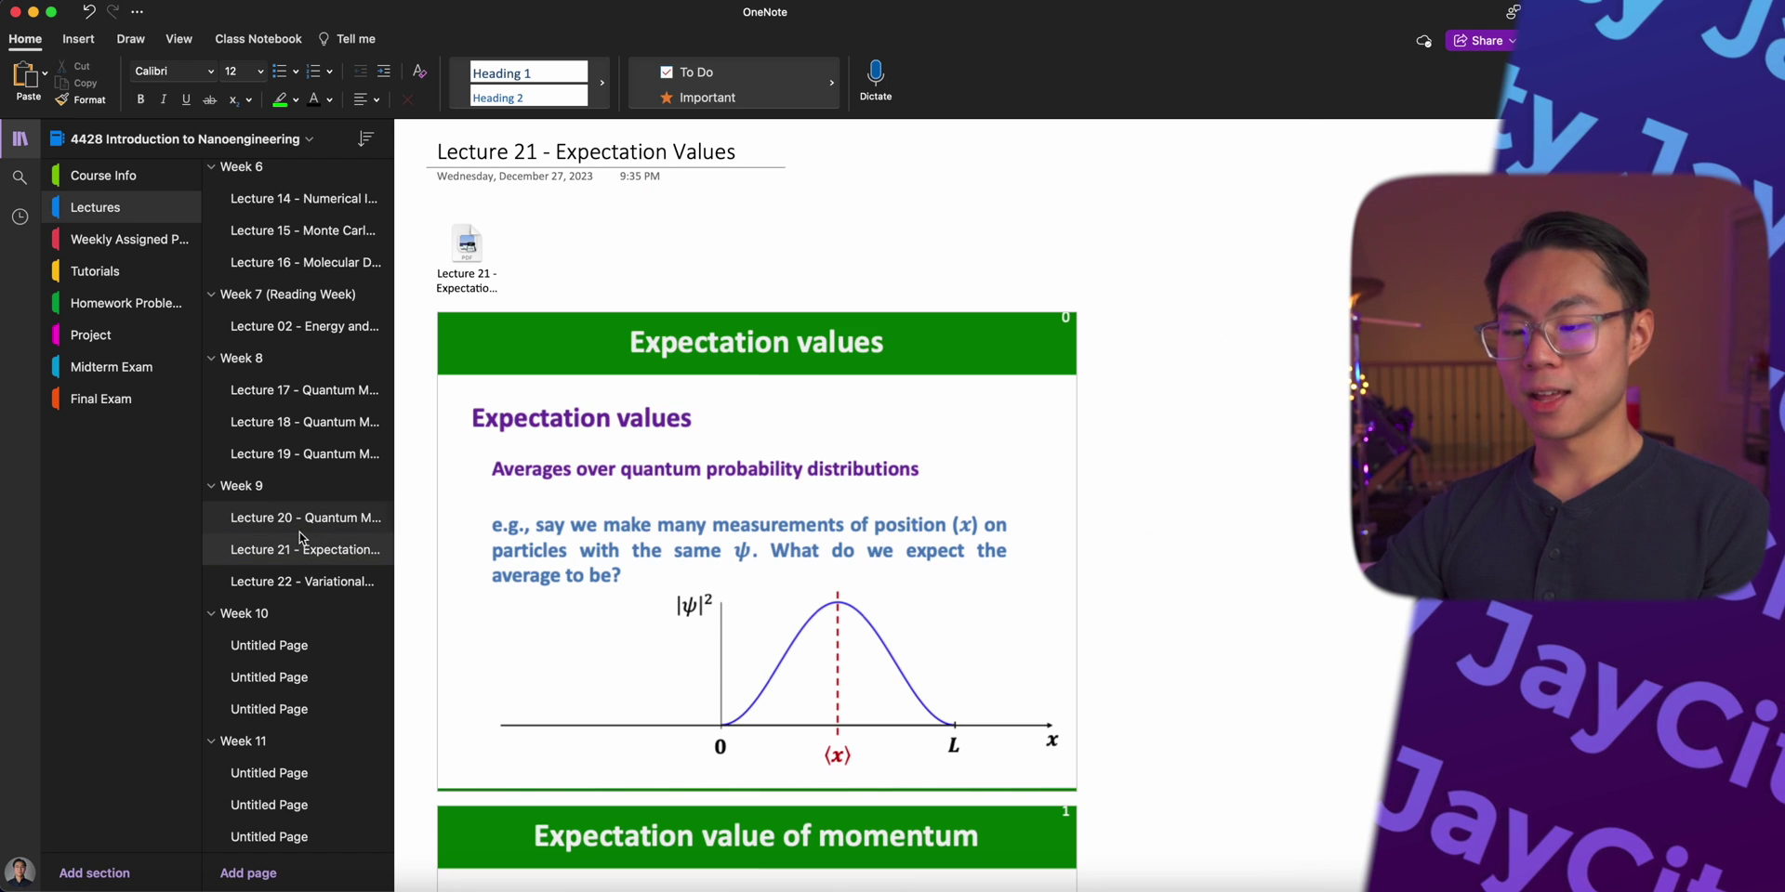
scroll(307, 528, "up", 3)
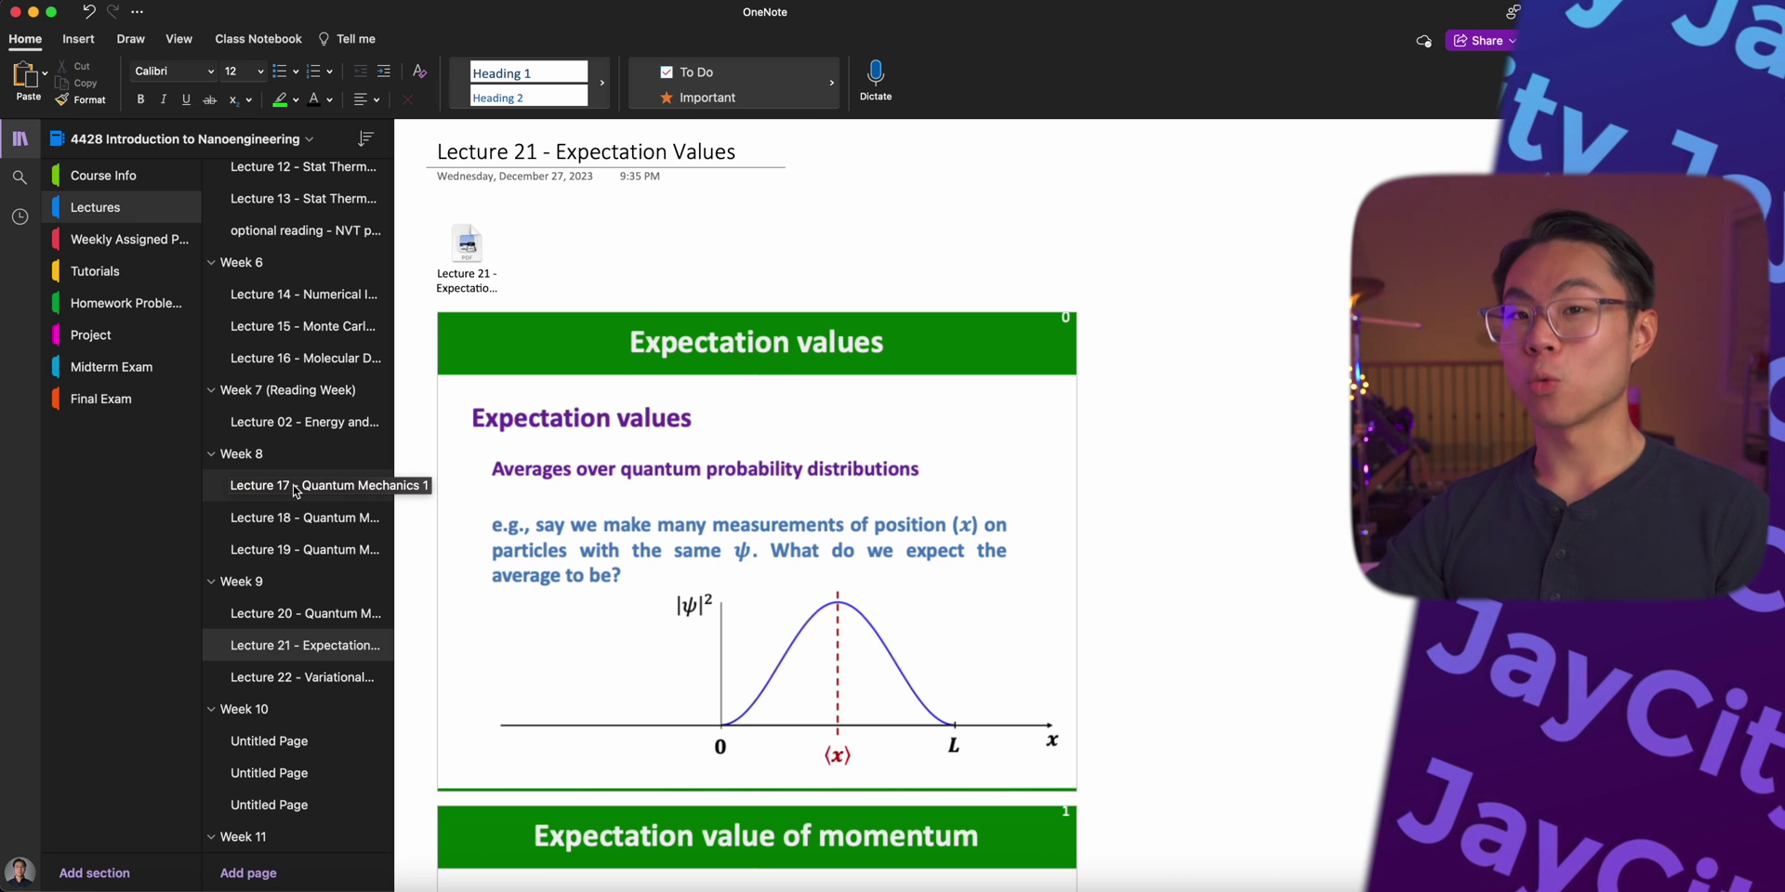
scroll(295, 502, "down", 3)
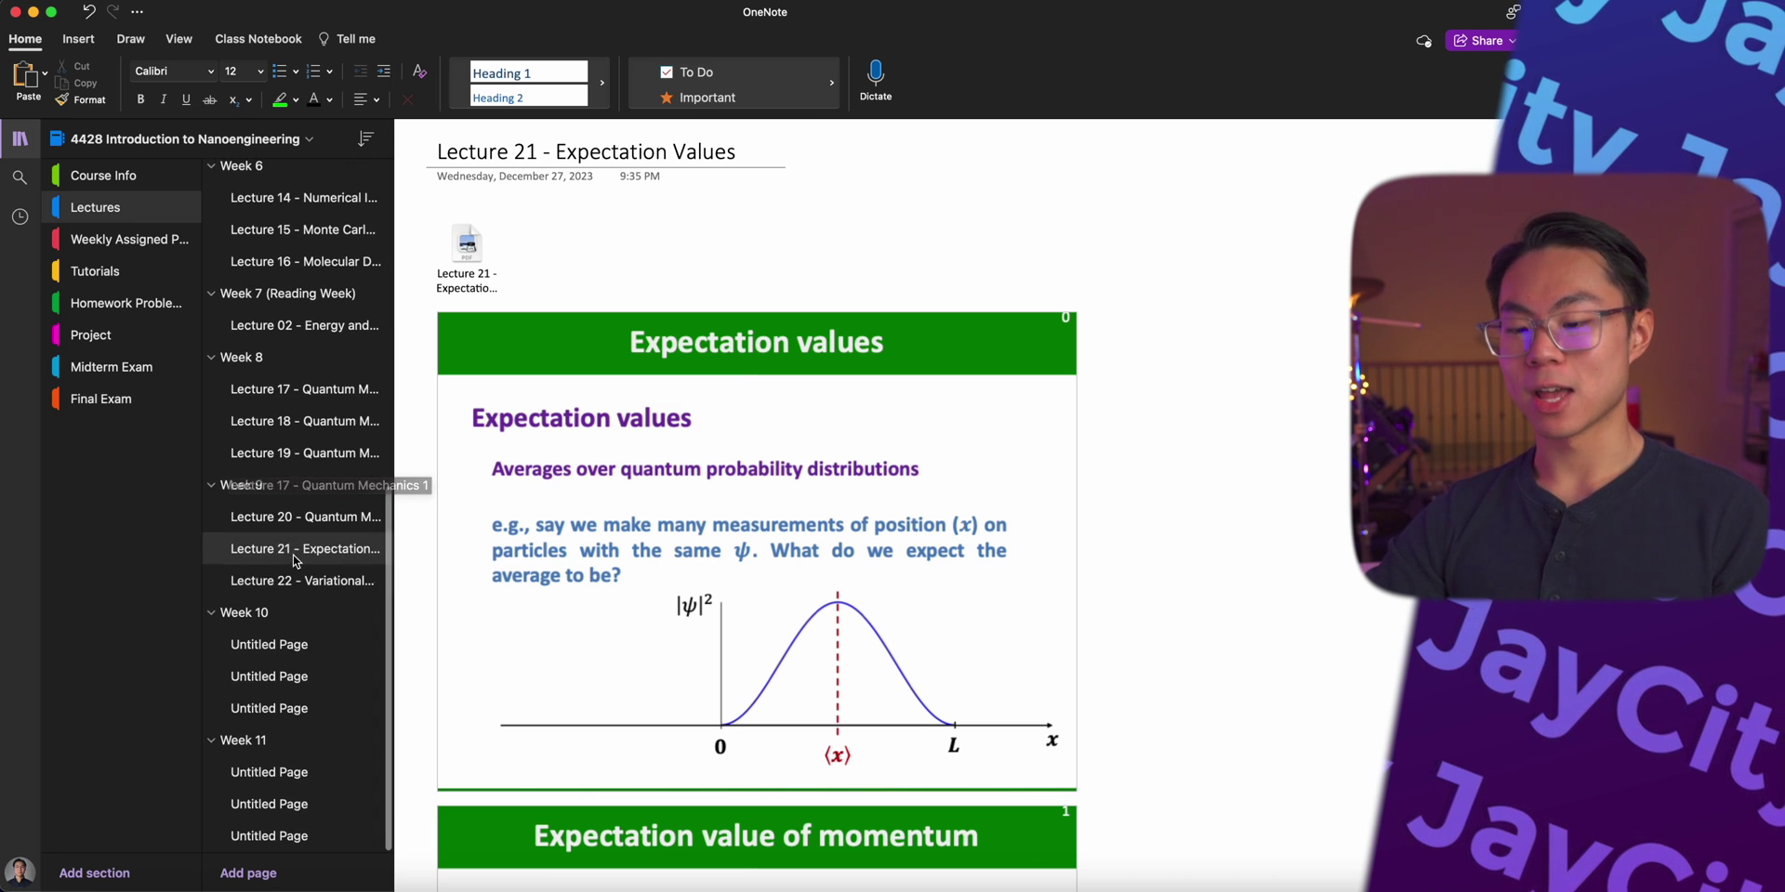
left_click(286, 645)
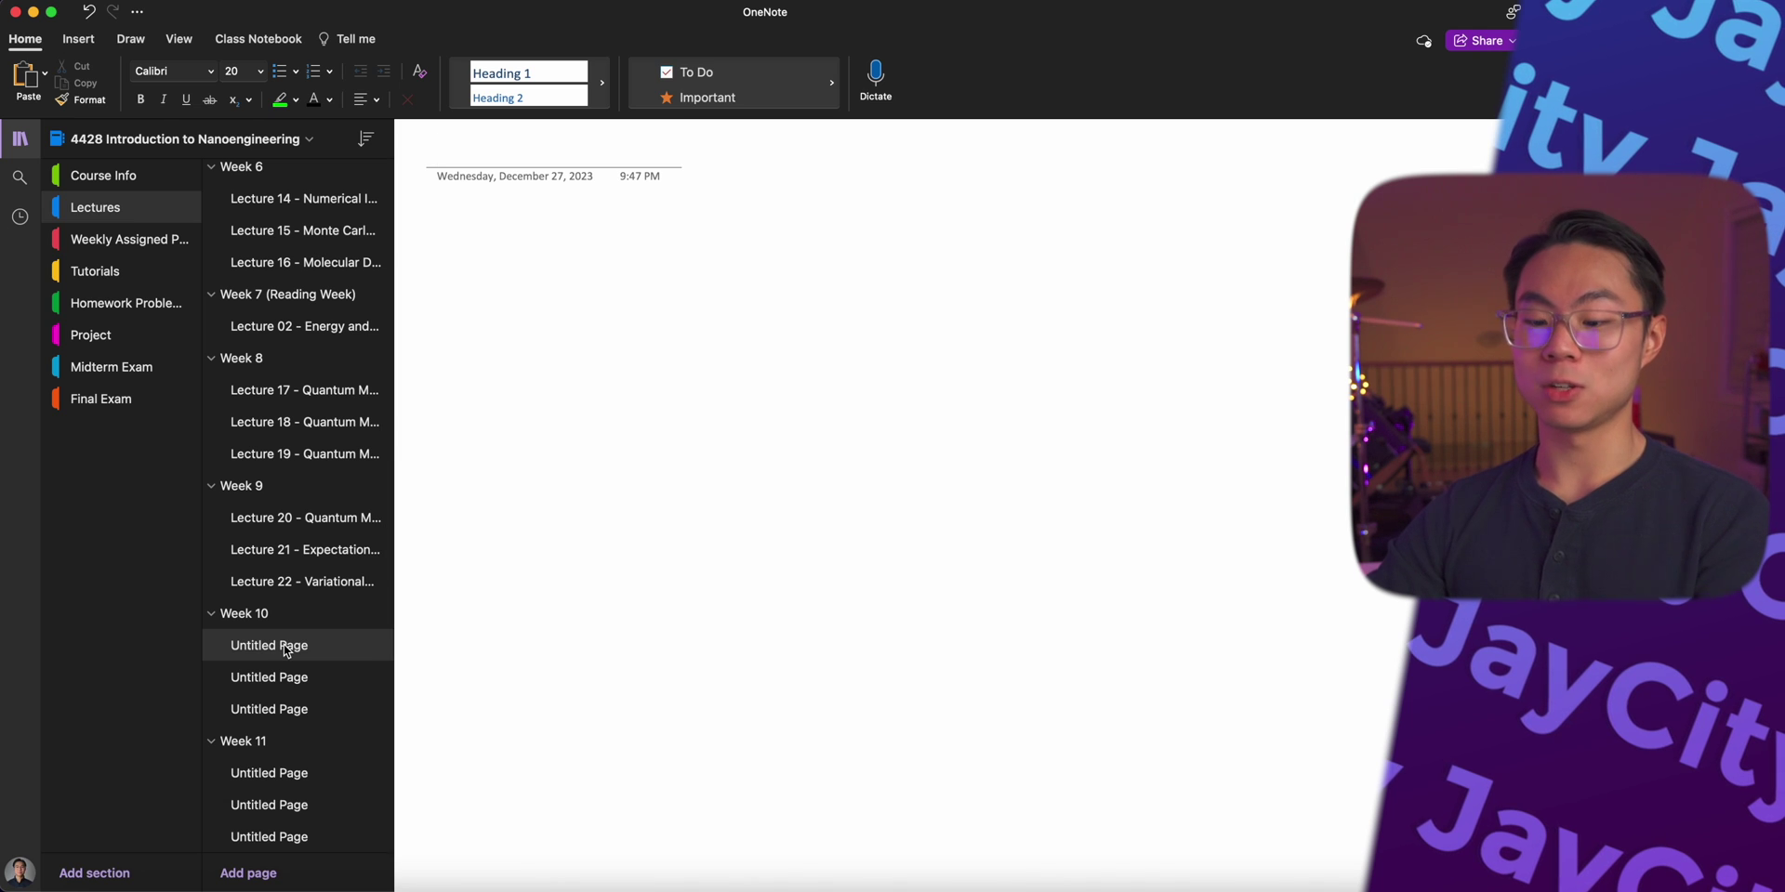
Step: Insert the Lecture 24 Example PDF as a printout on its Week 10 page
key("super+Tab")
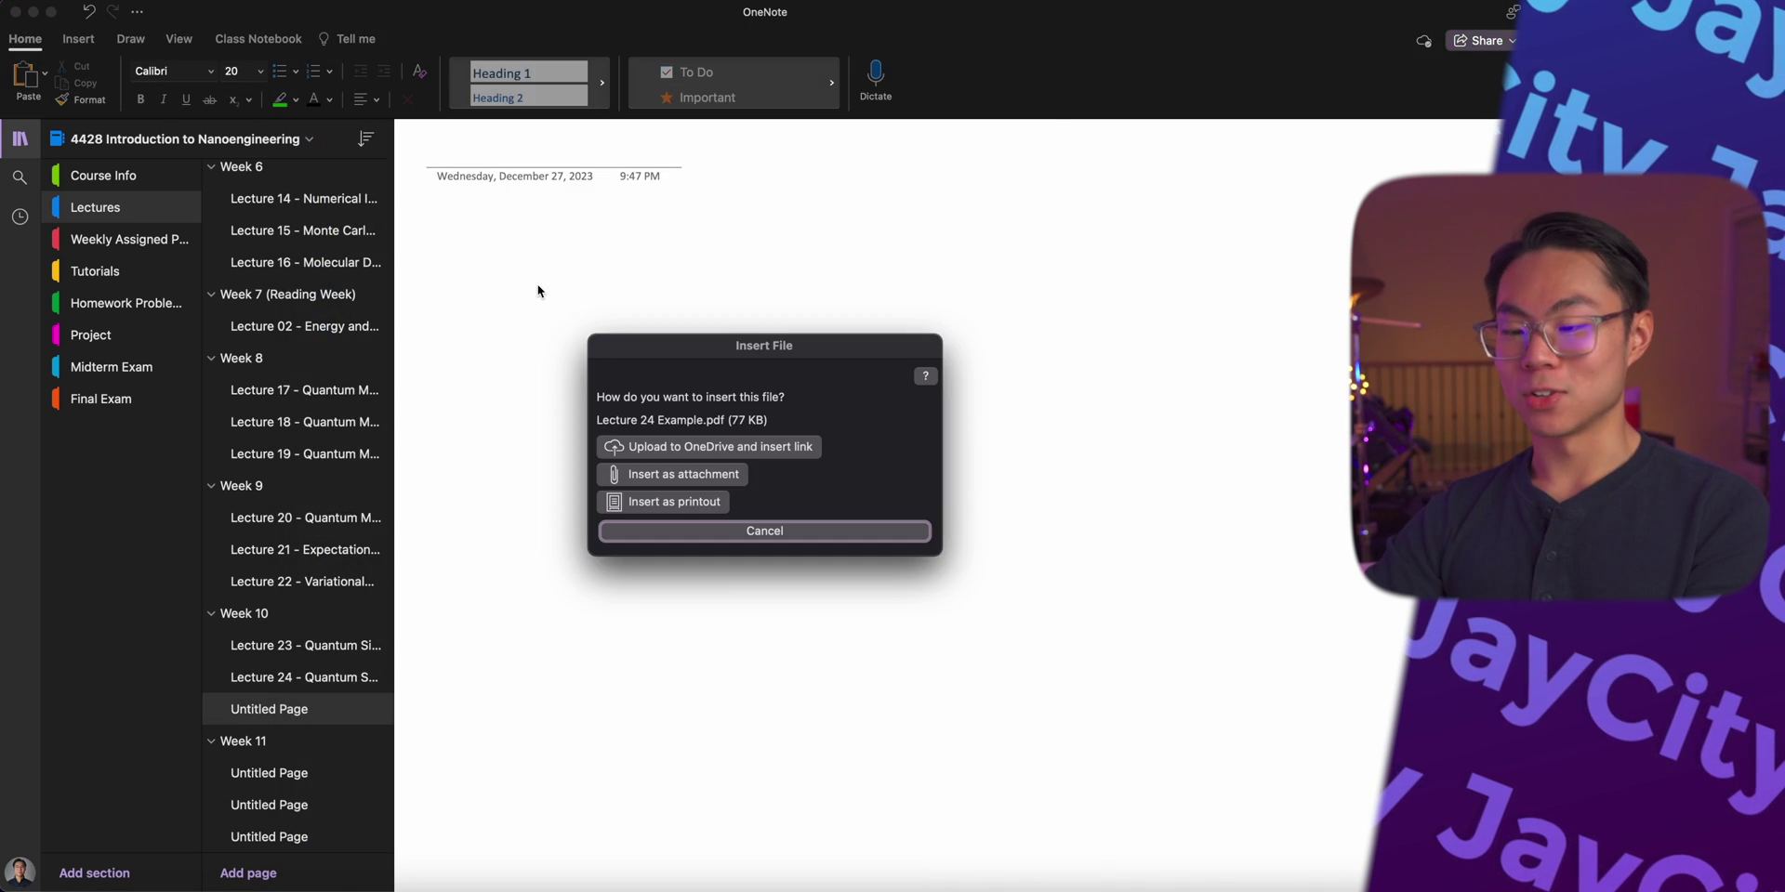
left_click(669, 502)
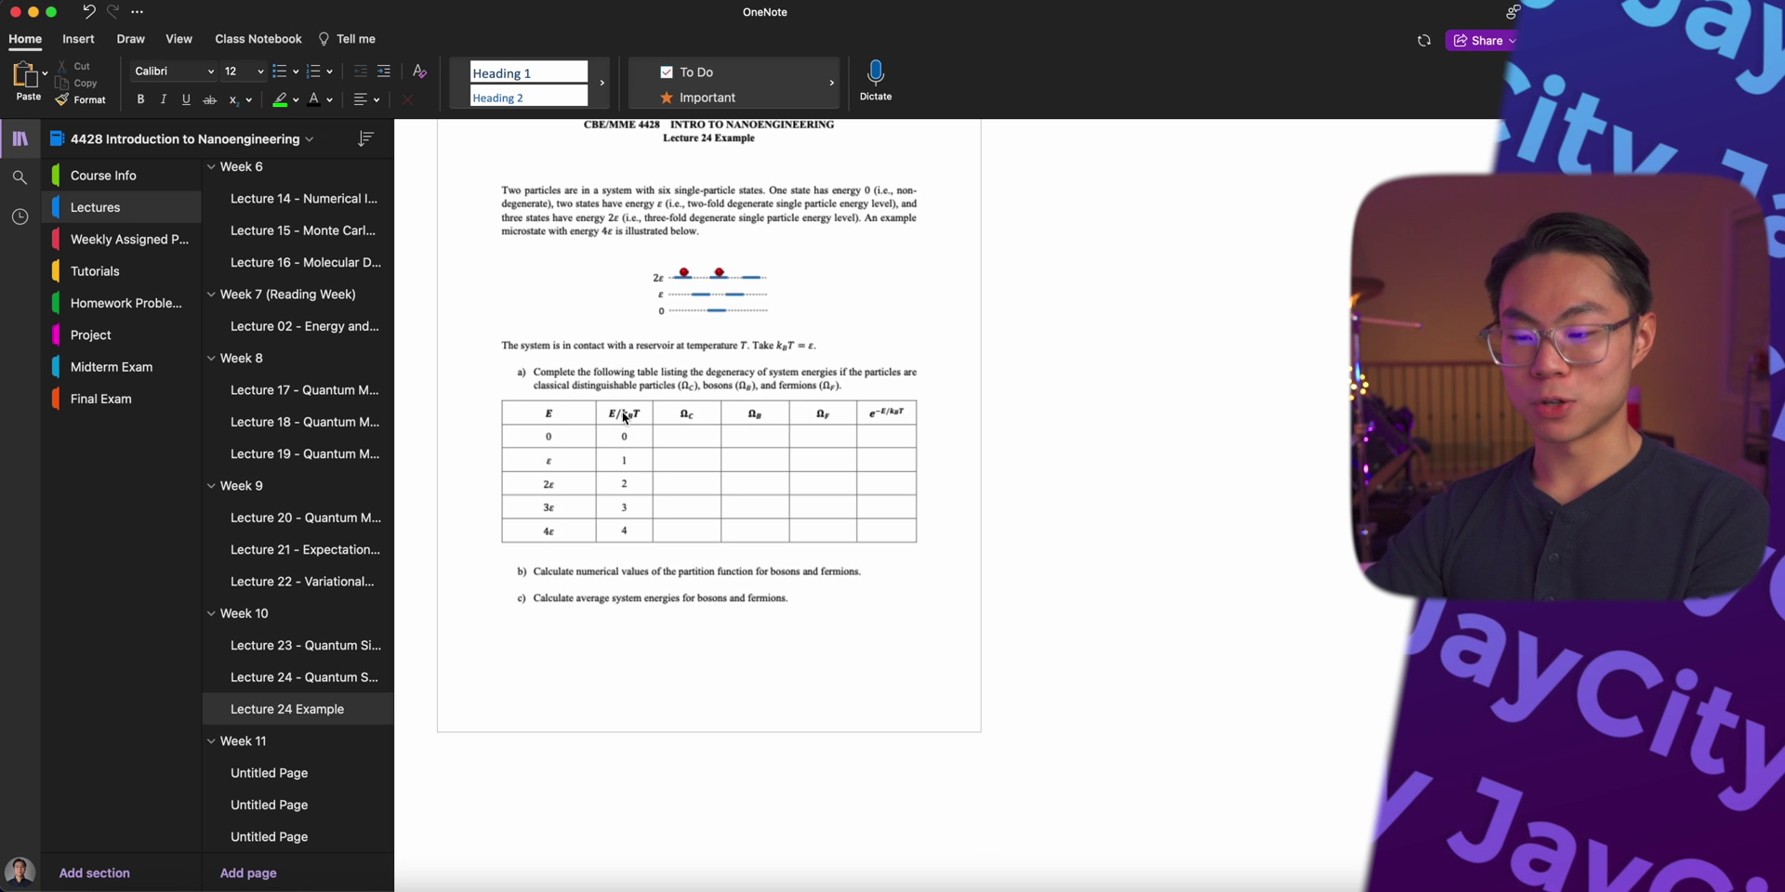
left_click(310, 708)
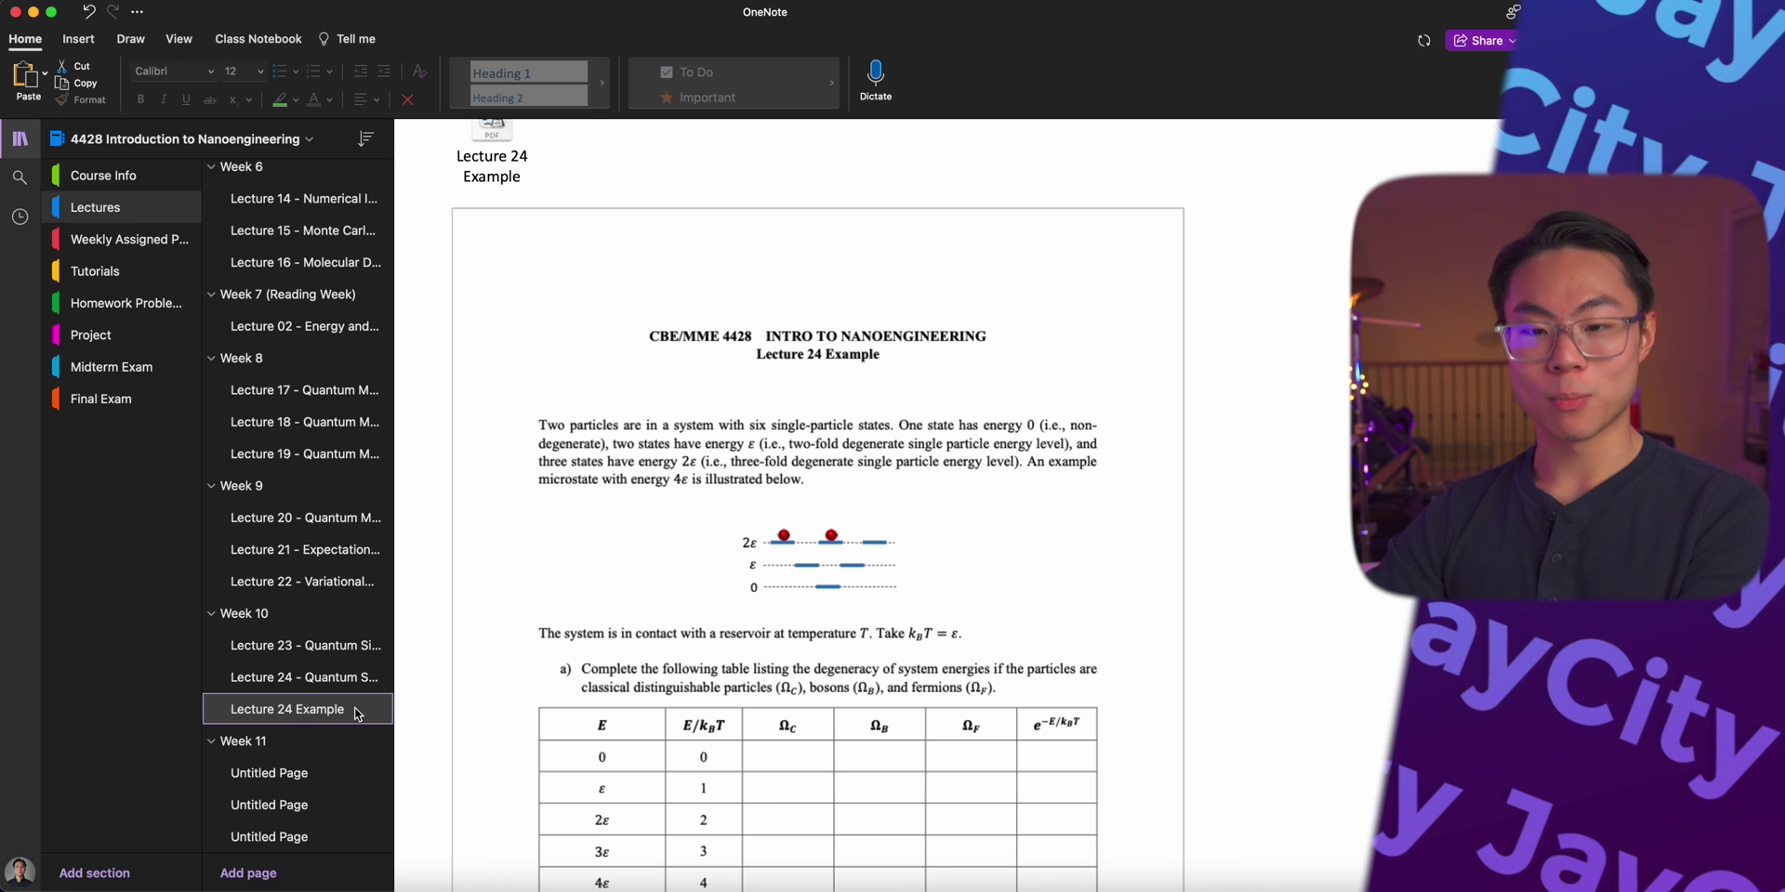
Step: Add a new page below Lecture 24 Example holding the Lecture 25 PDF printout
key("super+n")
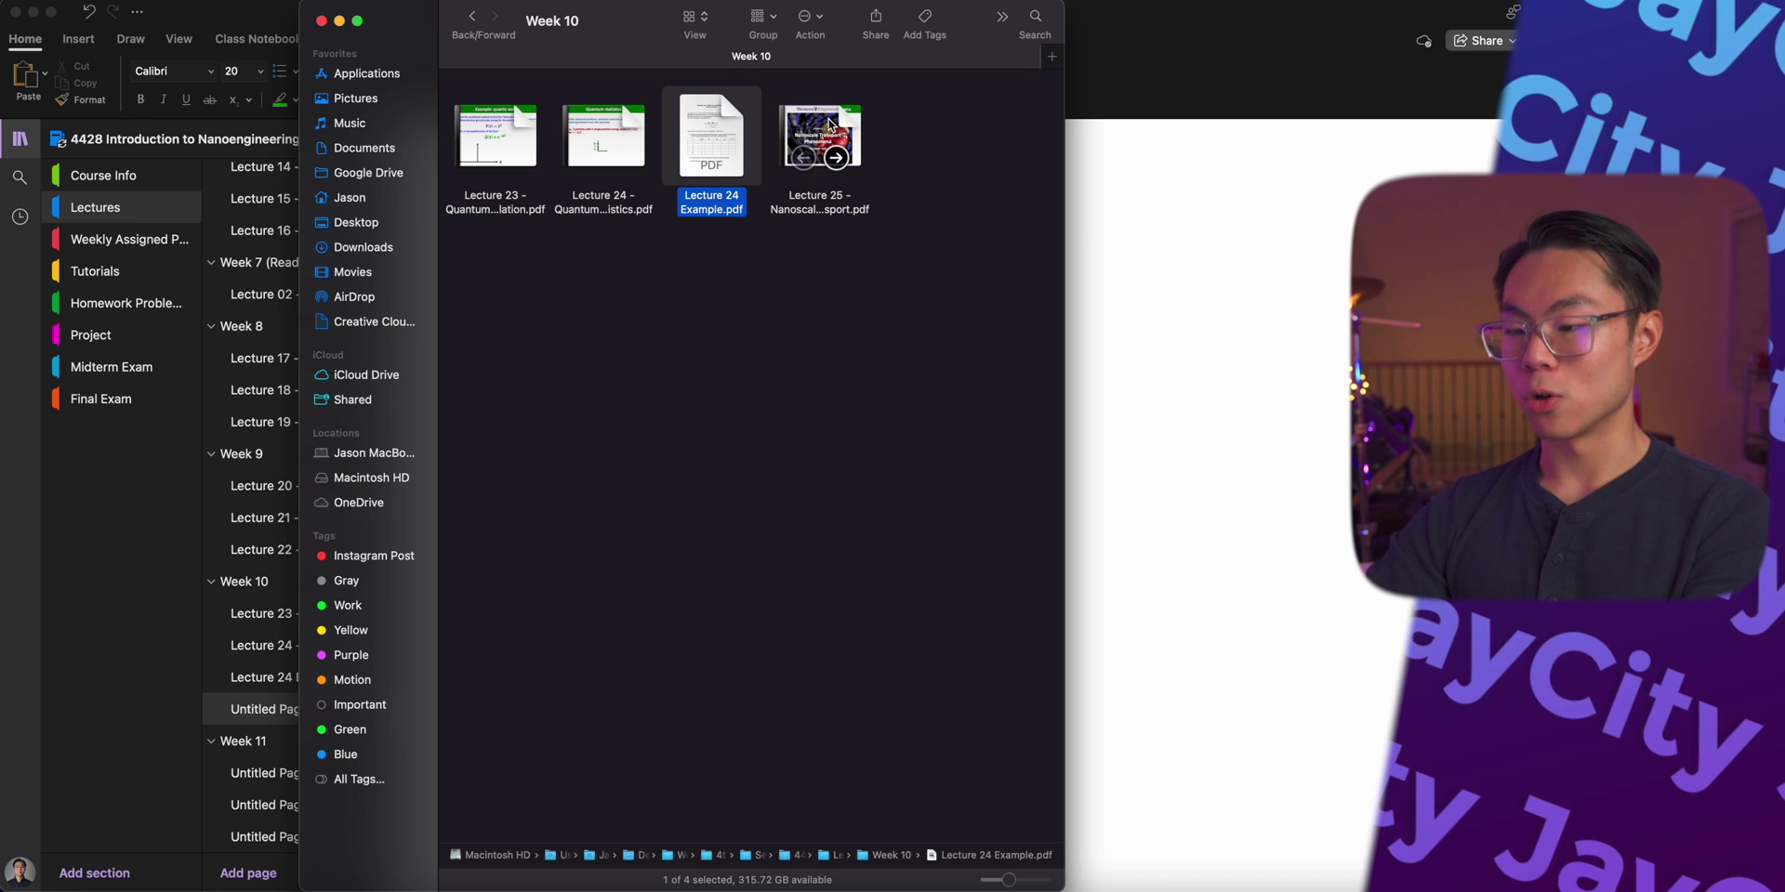
left_click_drag(816, 156, 532, 304)
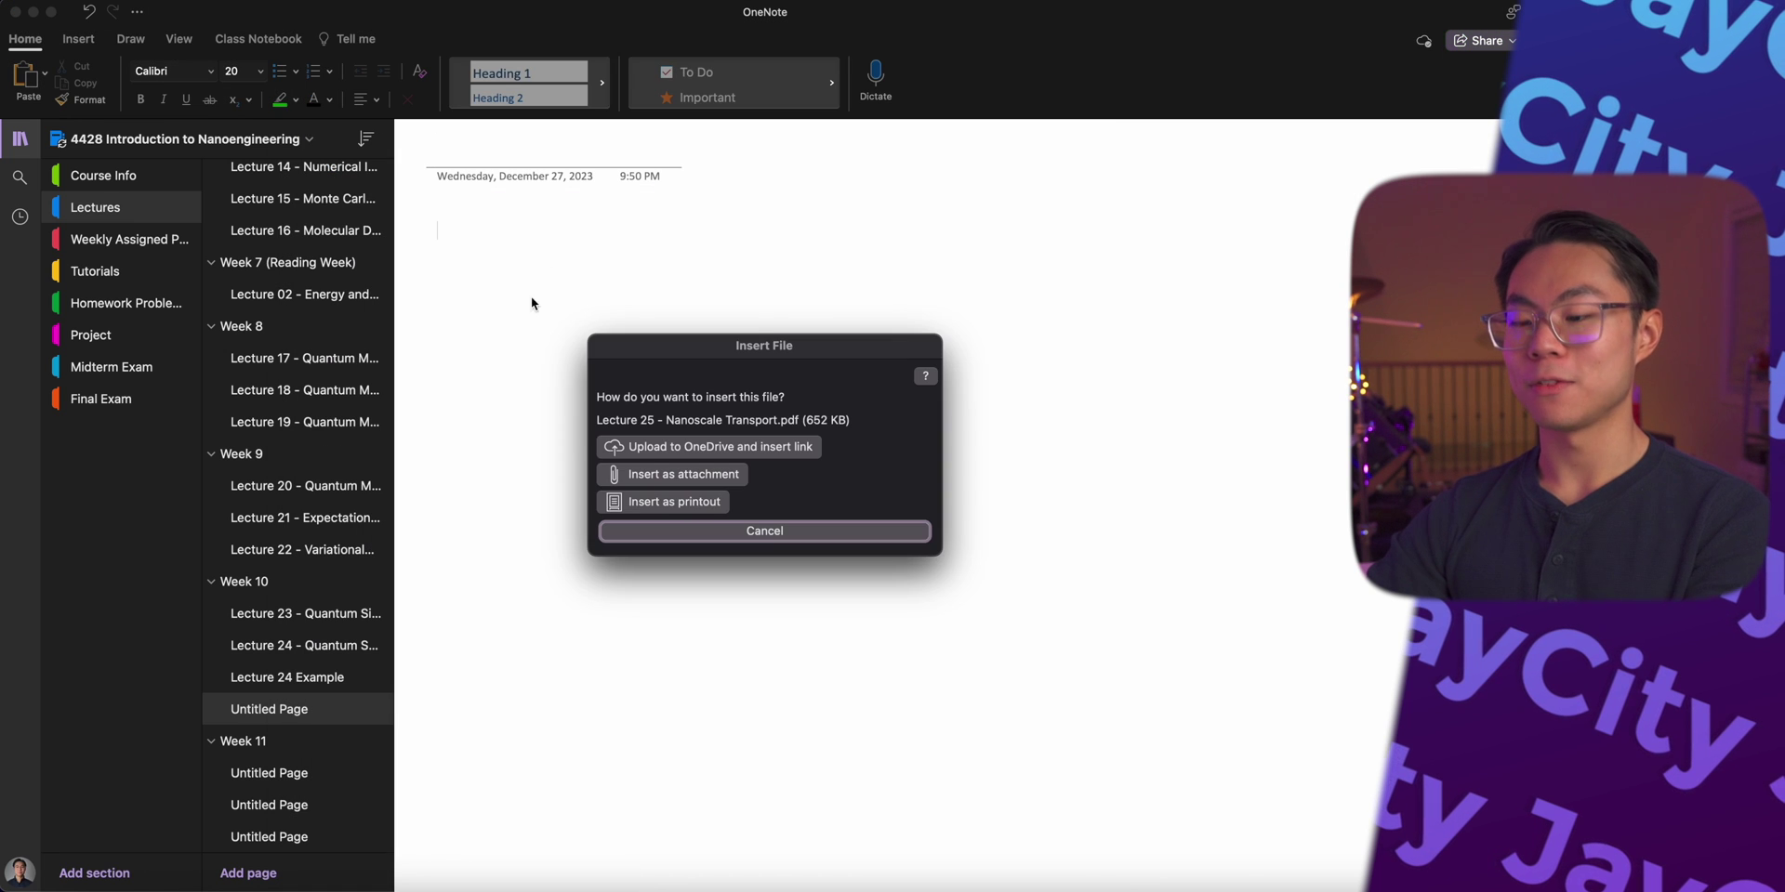
left_click(638, 507)
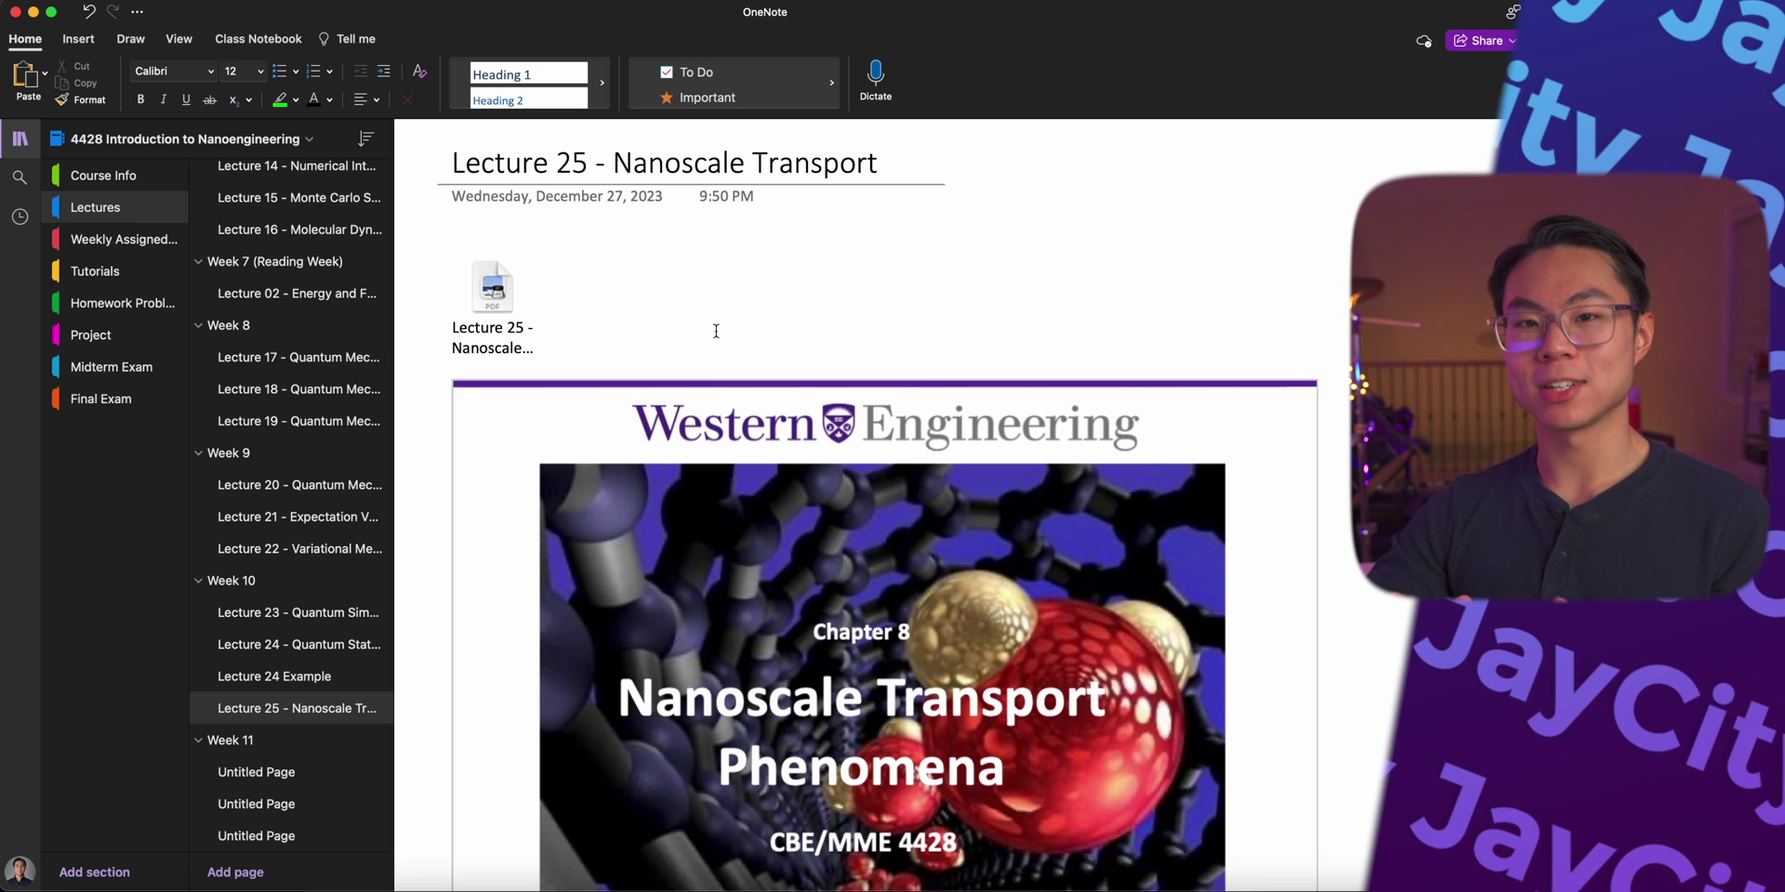
right_click(168, 151)
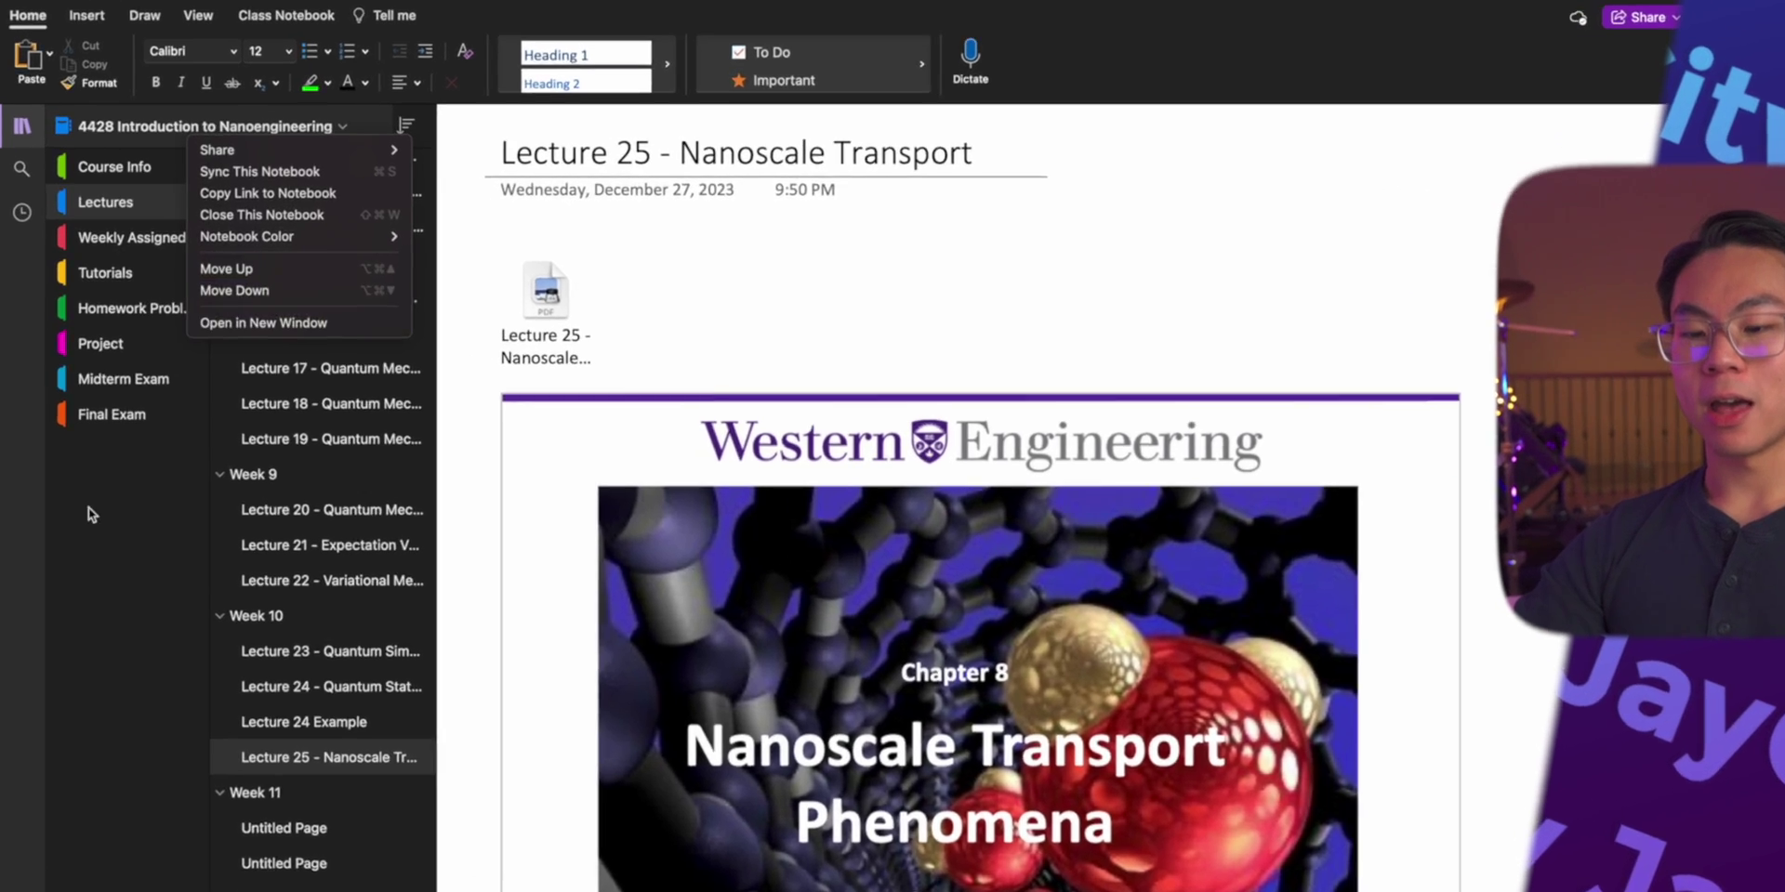
Step: Open the Project section in a new window and show Lecture 18 in the left window
left_click(93, 502)
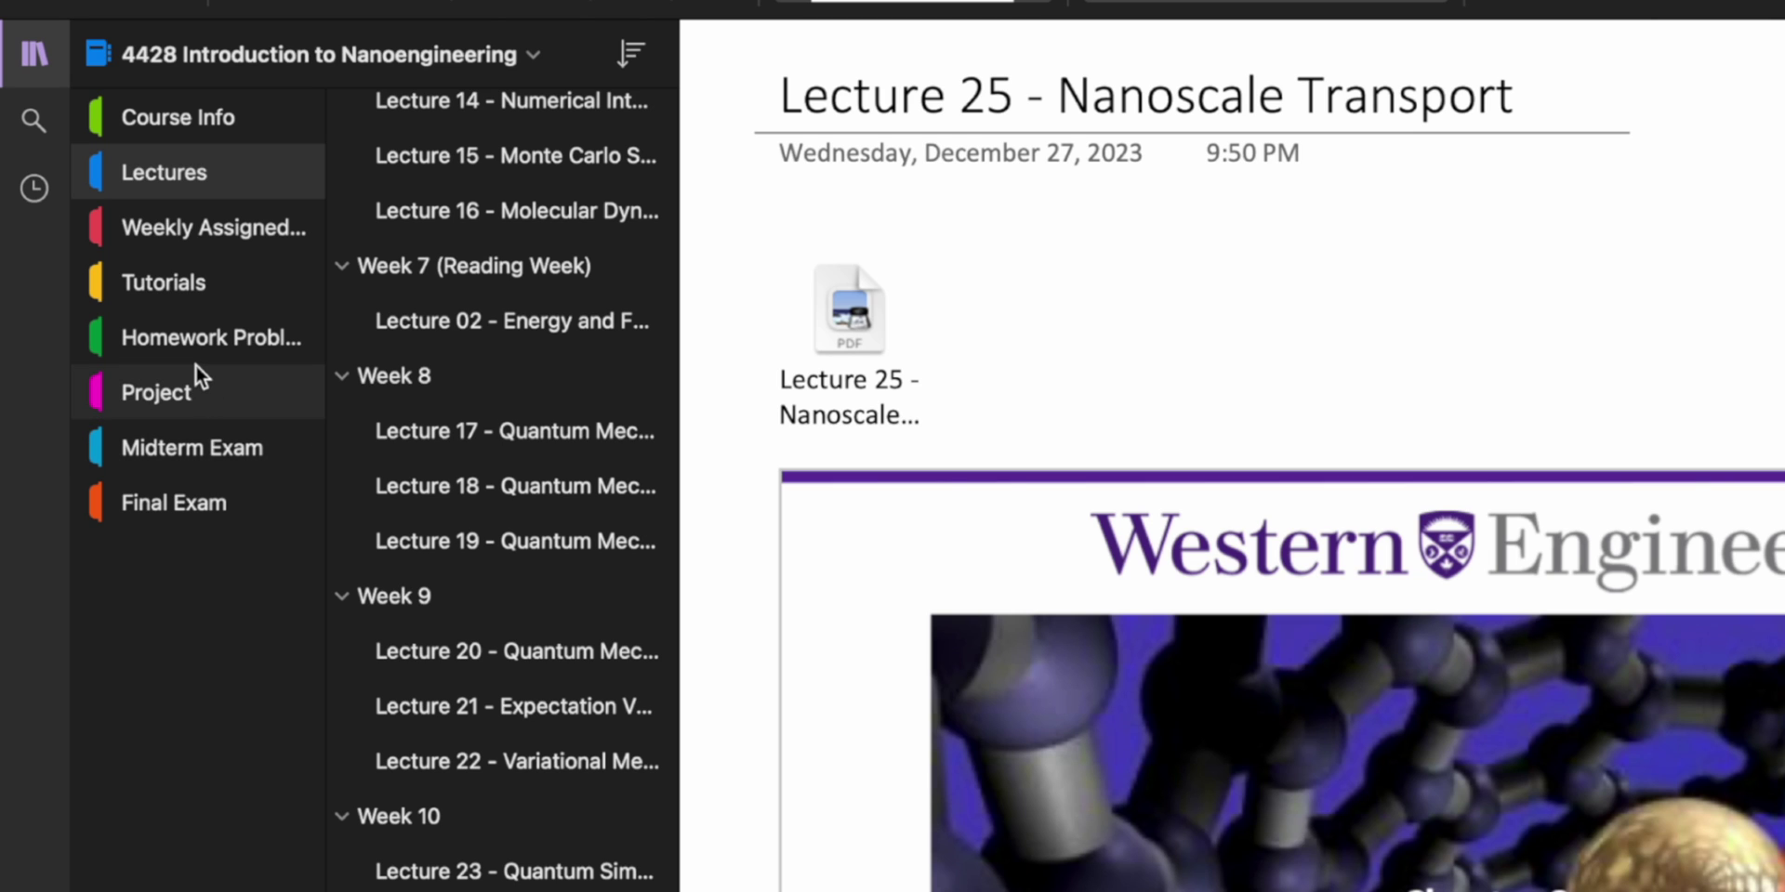
right_click(195, 372)
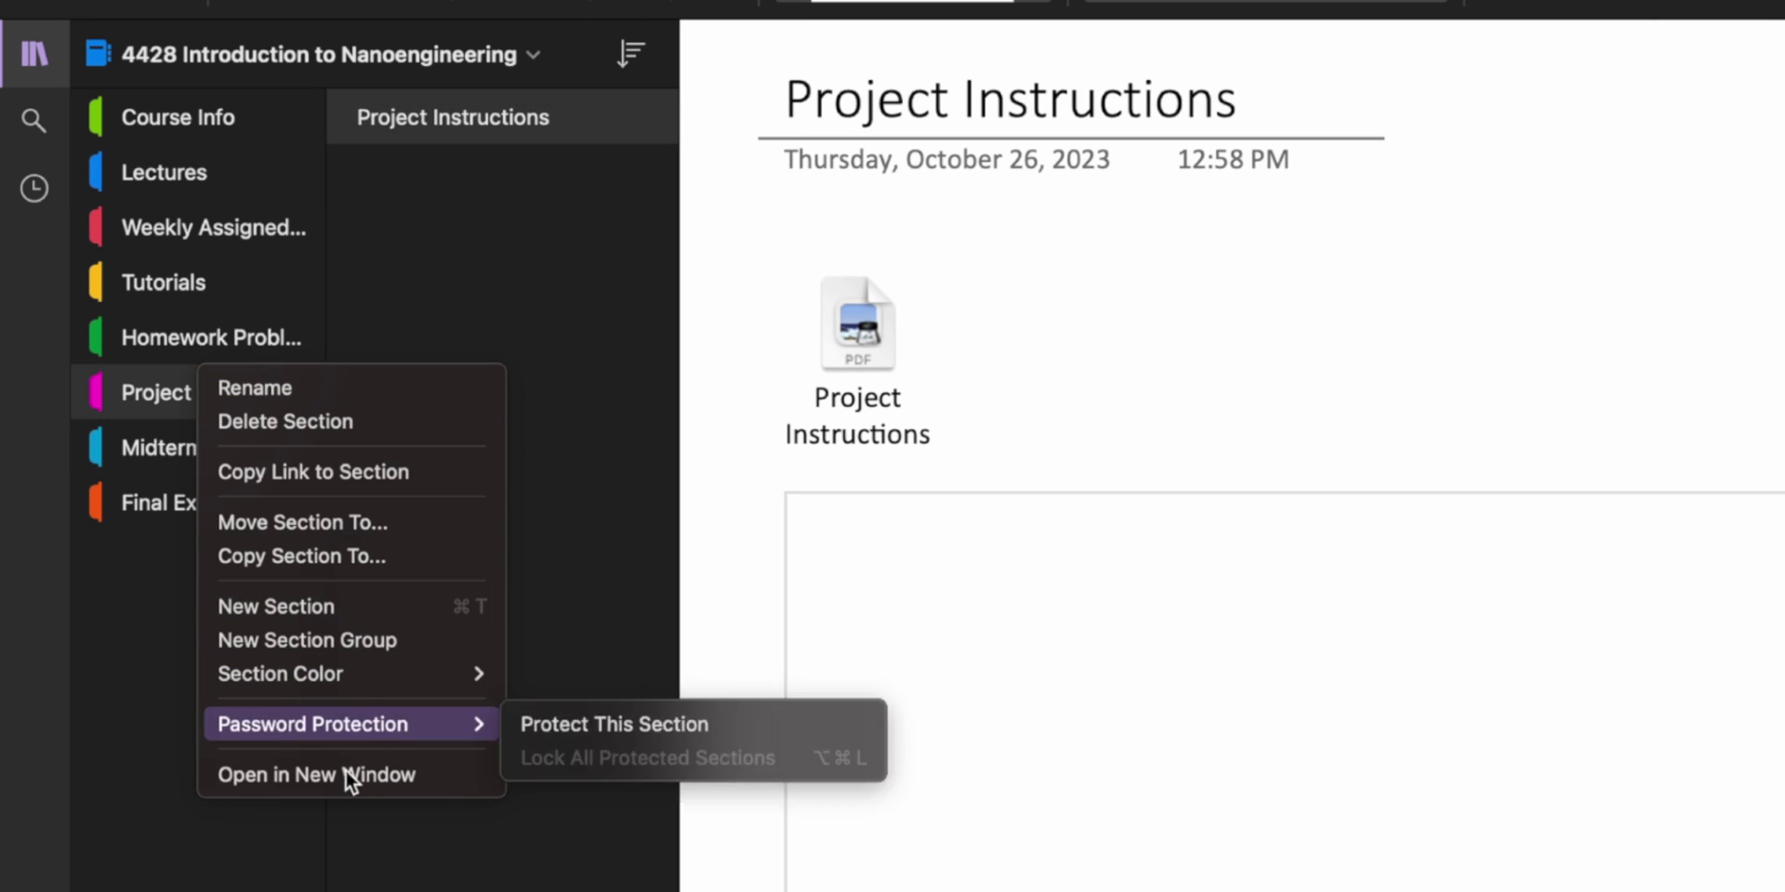
left_click(344, 774)
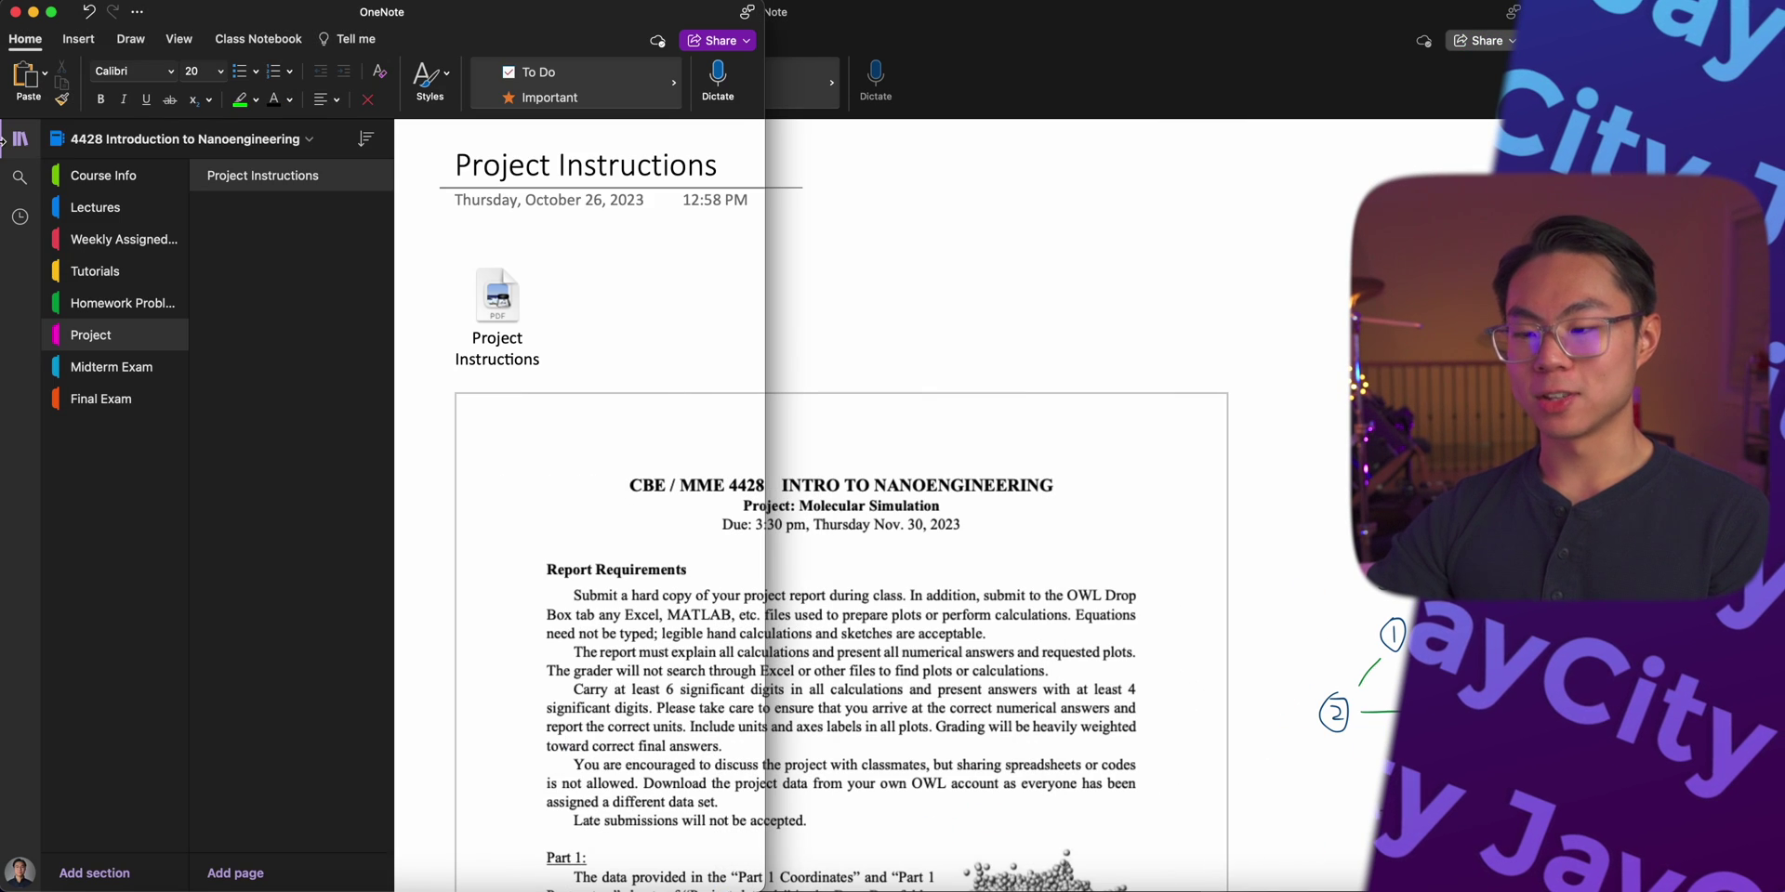
left_click(115, 215)
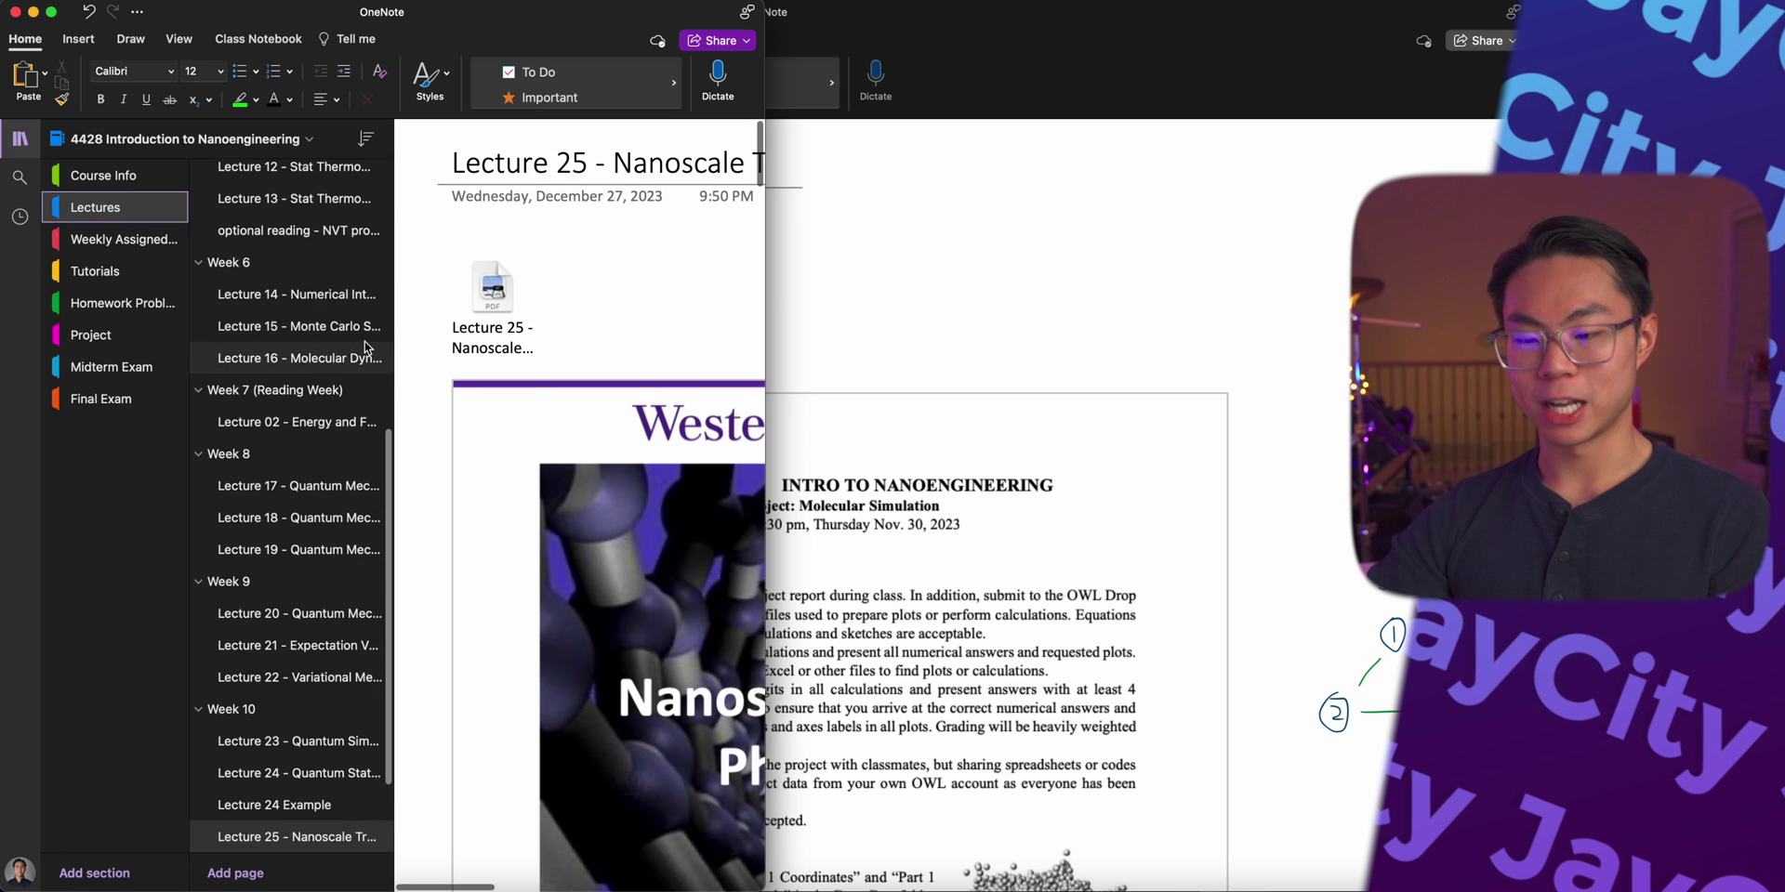
scroll(337, 359, "down", 5)
left_click(299, 452)
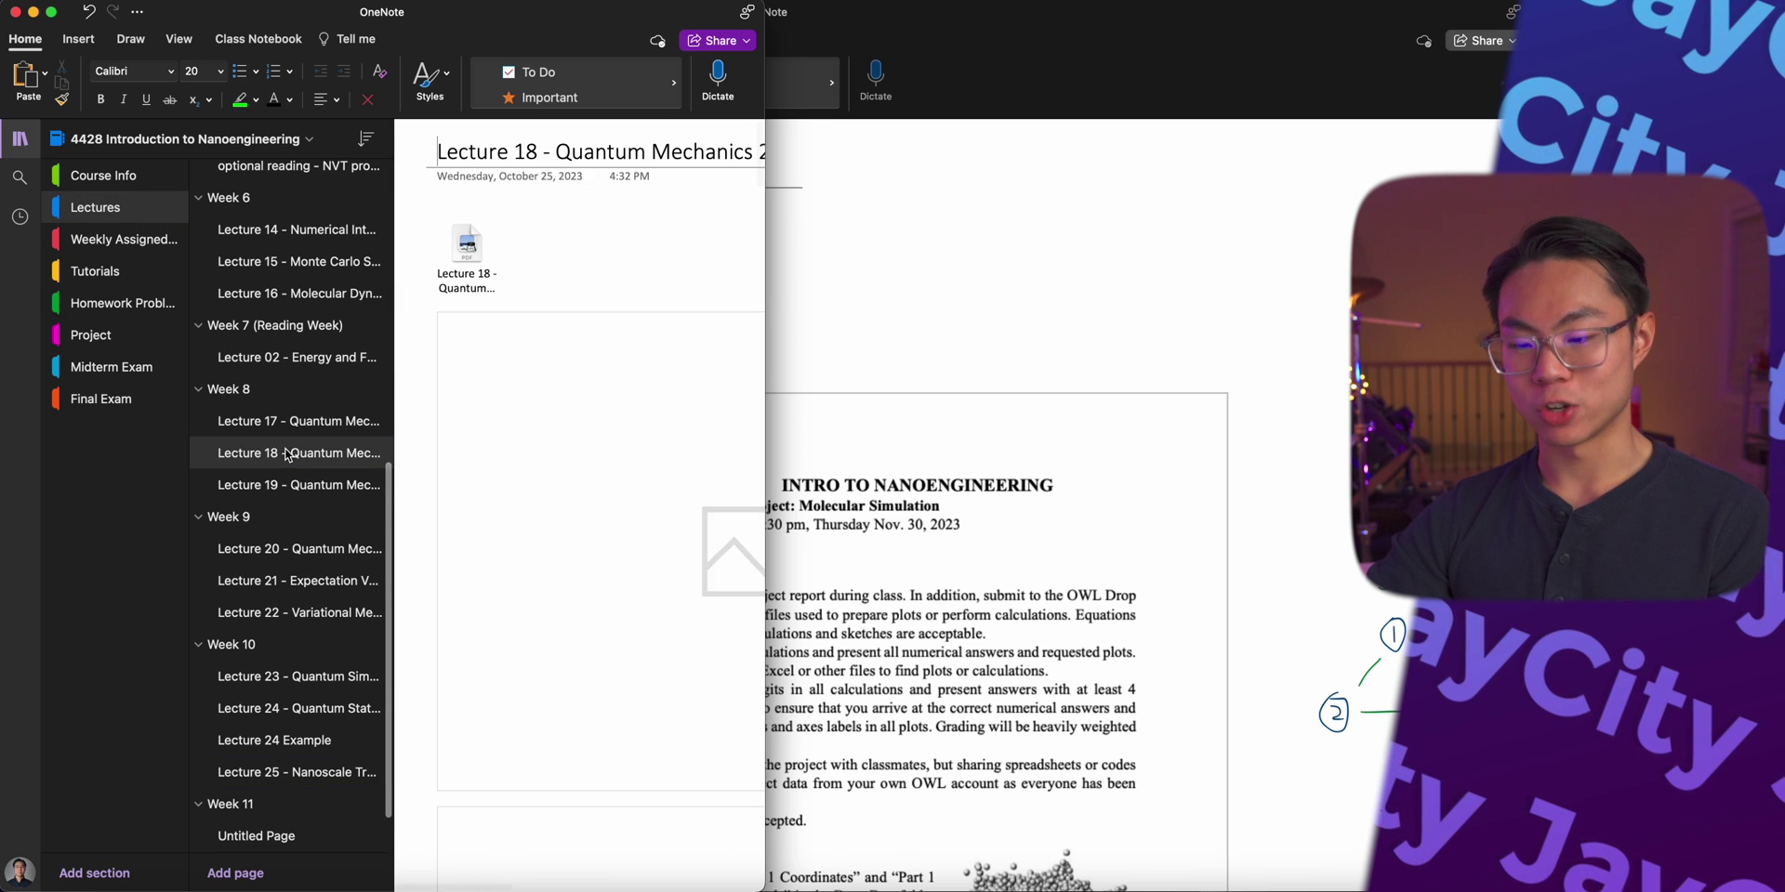
Step: Dock the second window on the right with Tutorial 08, hiding both windows' navigation
double_click(942, 16)
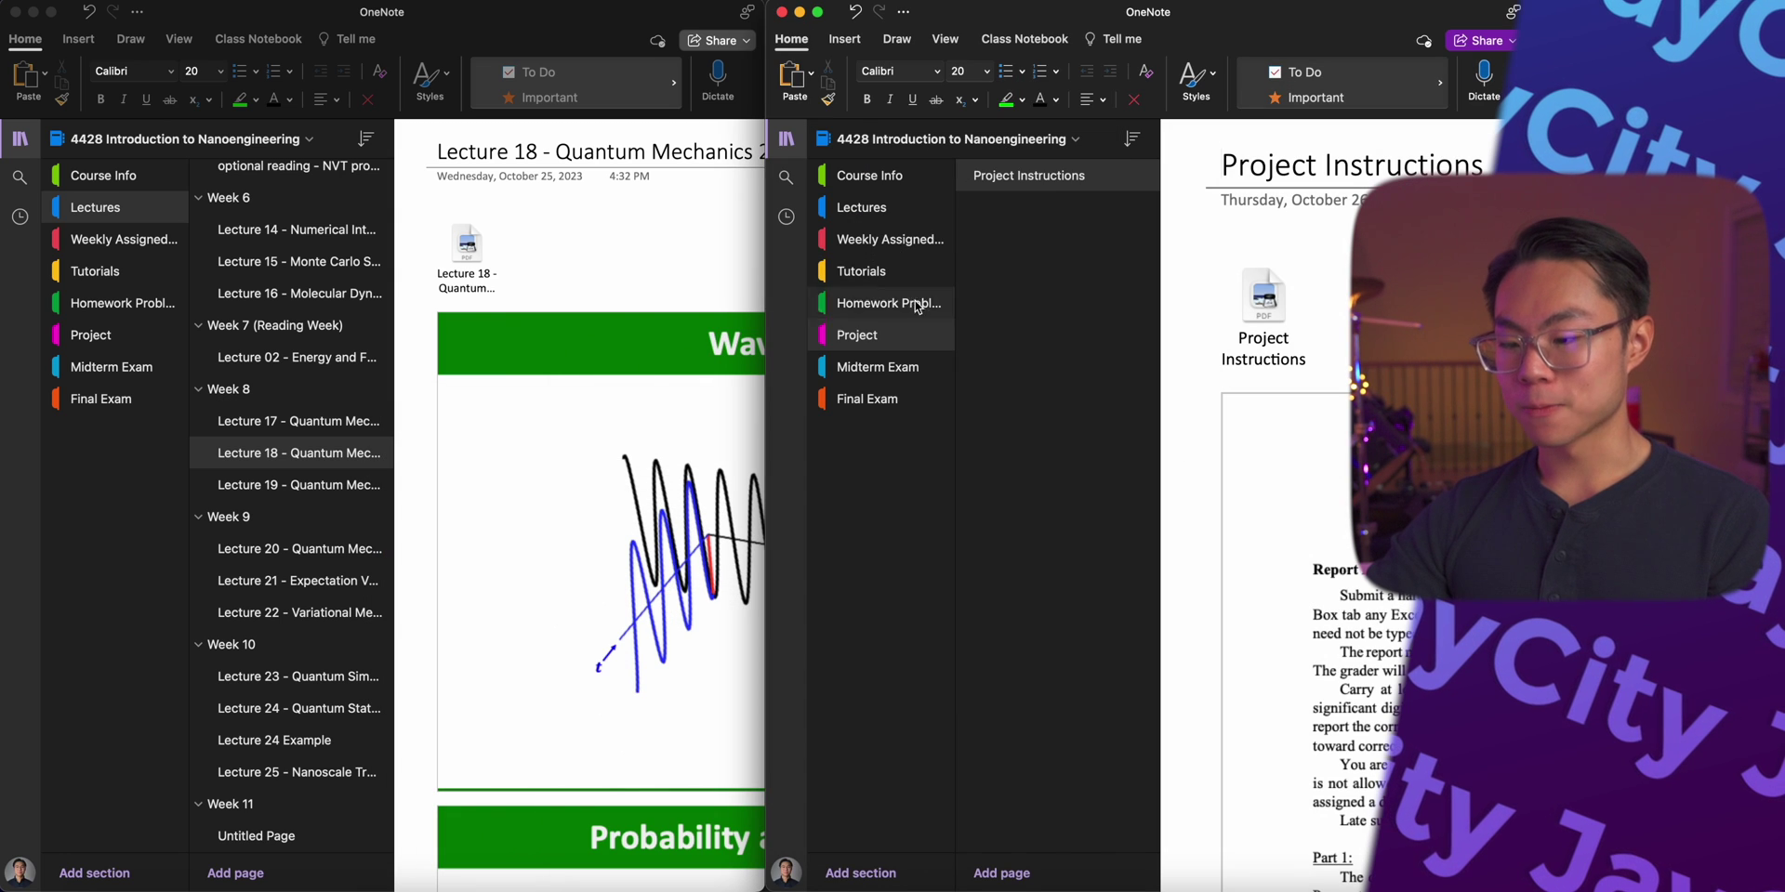
left_click(859, 271)
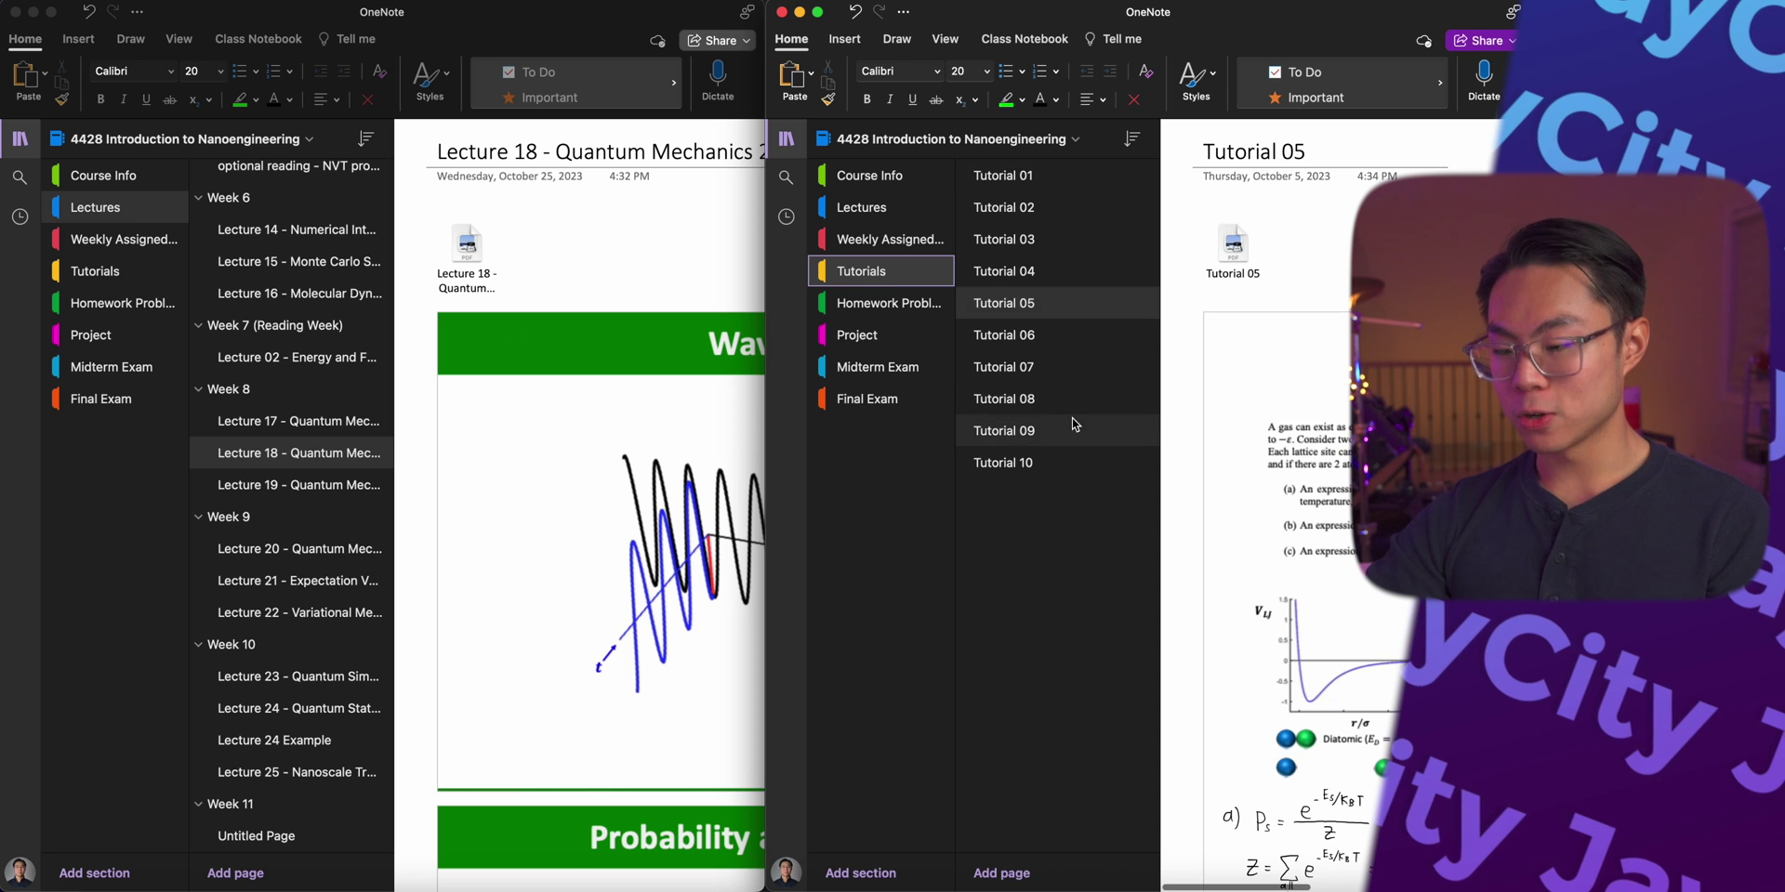
left_click(1051, 409)
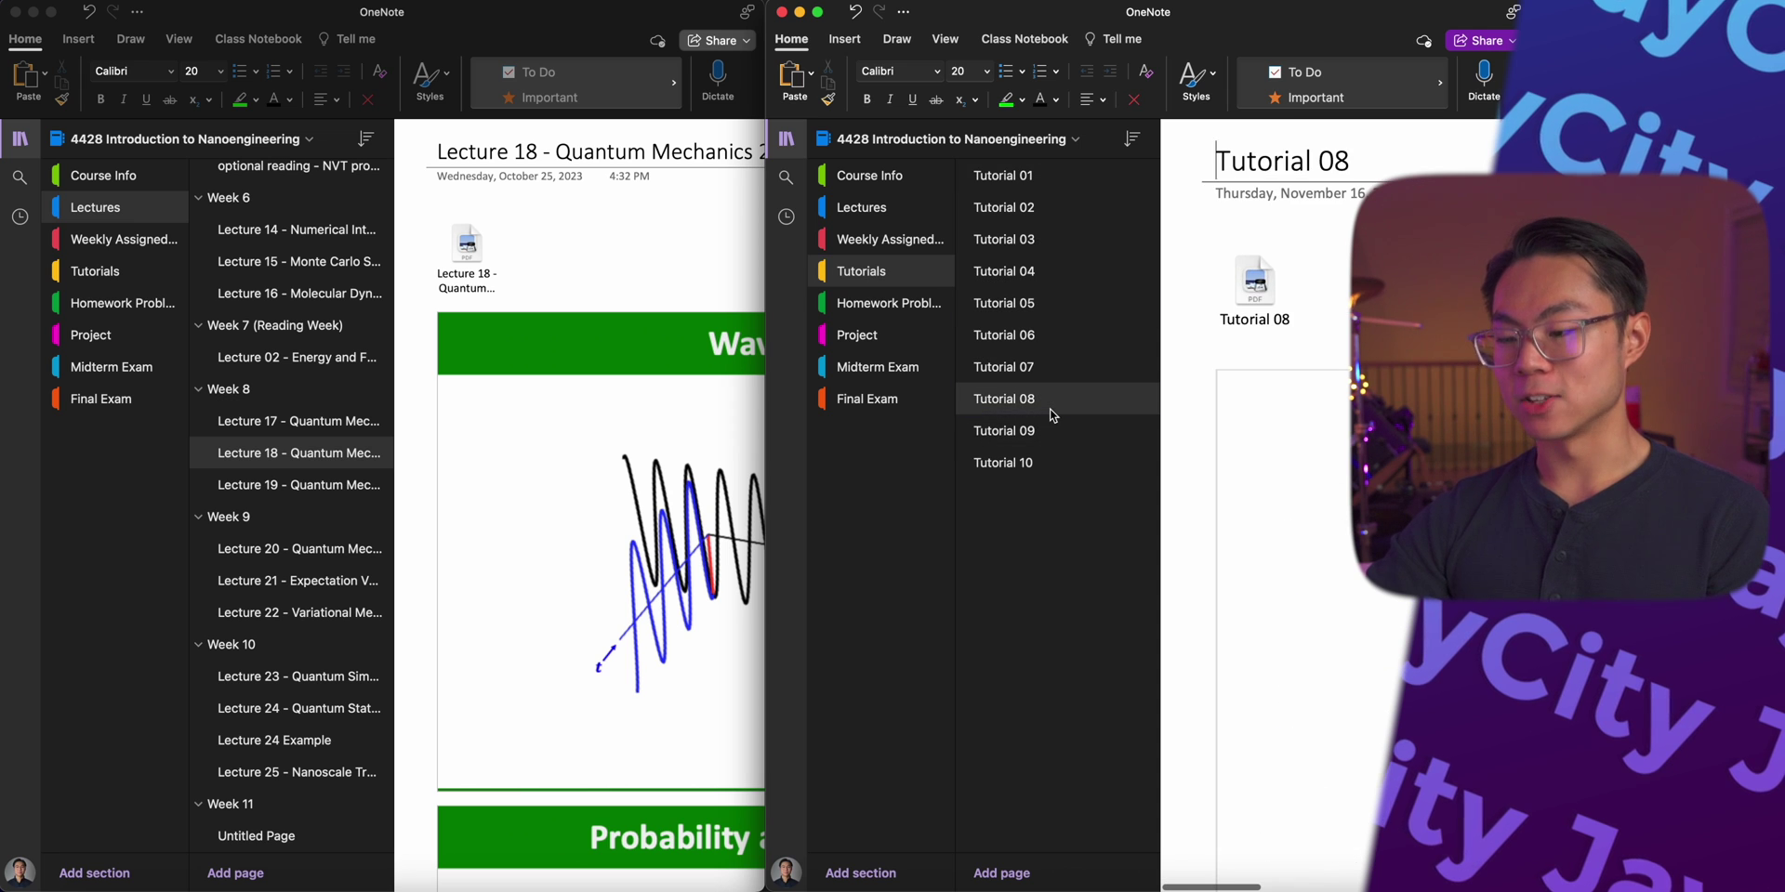
left_click(785, 141)
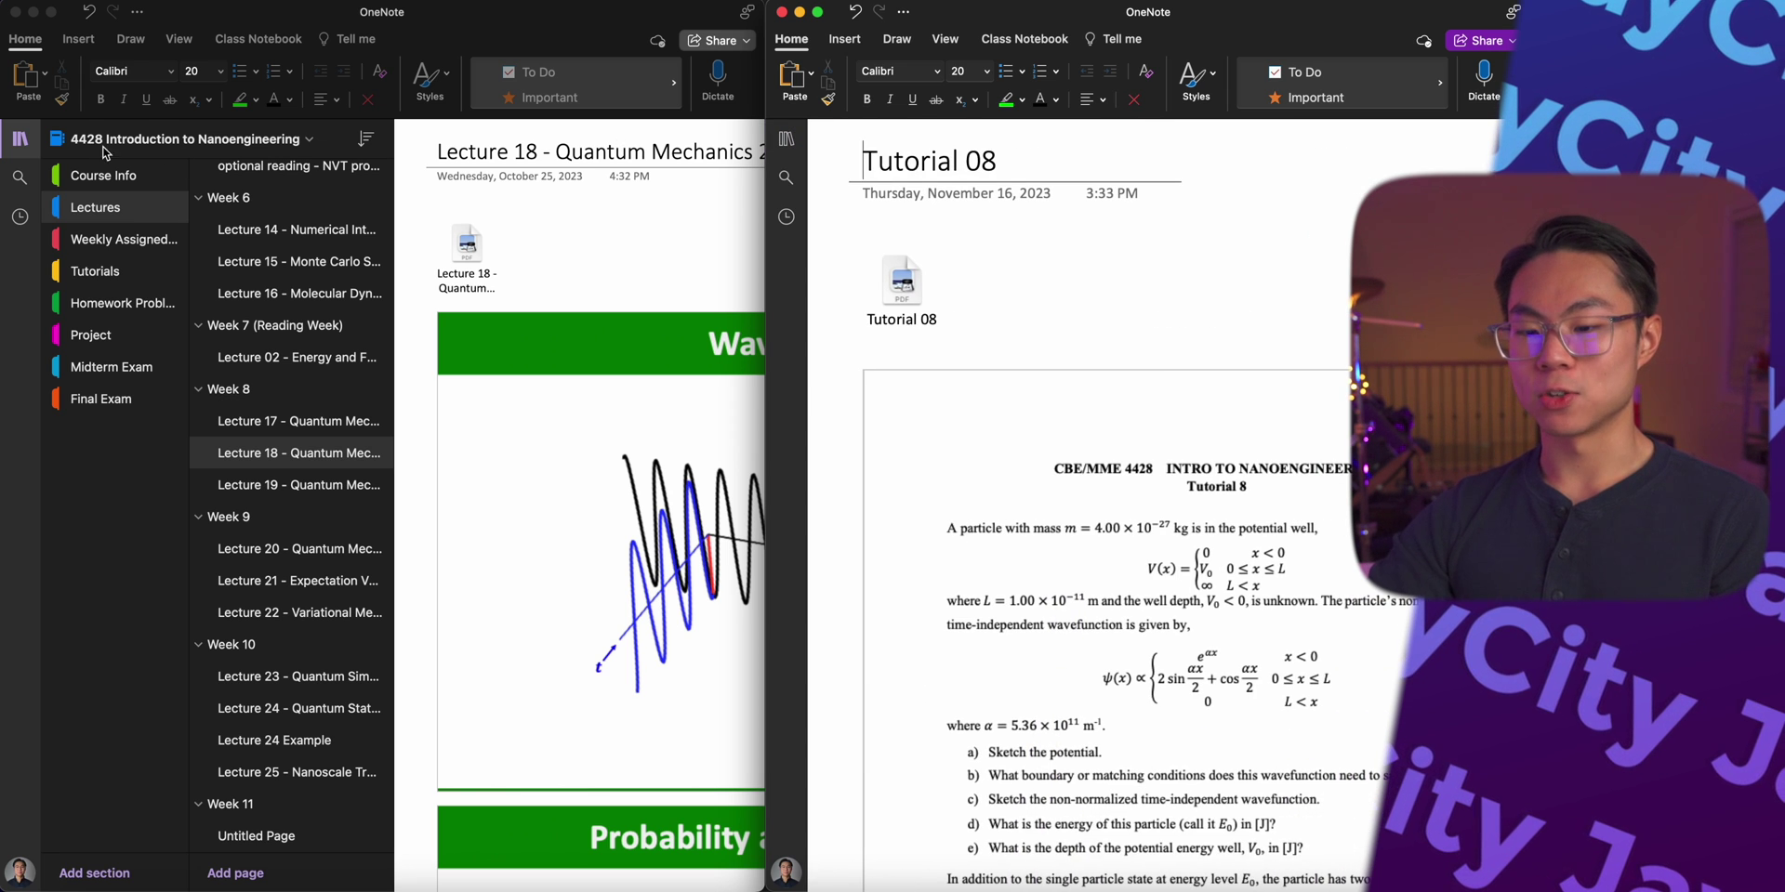
left_click(23, 144)
left_click(22, 142)
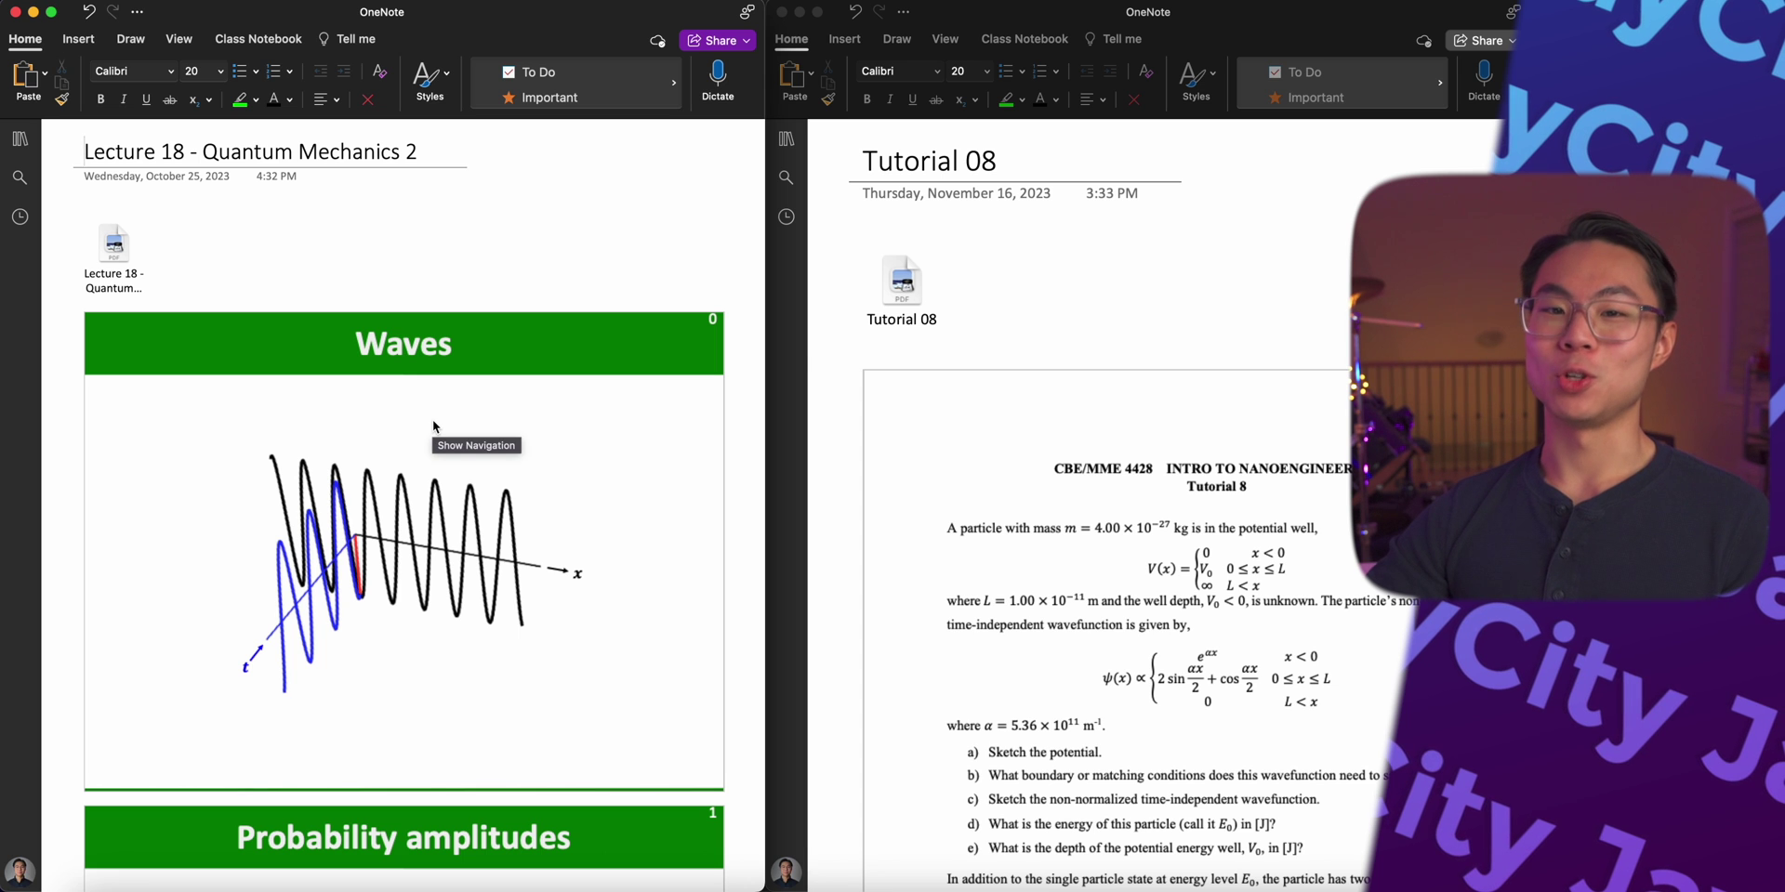
Step: Bring back the notebook navigation and switch to the weekly assigned problems section
scroll(1278, 400, "down", 2)
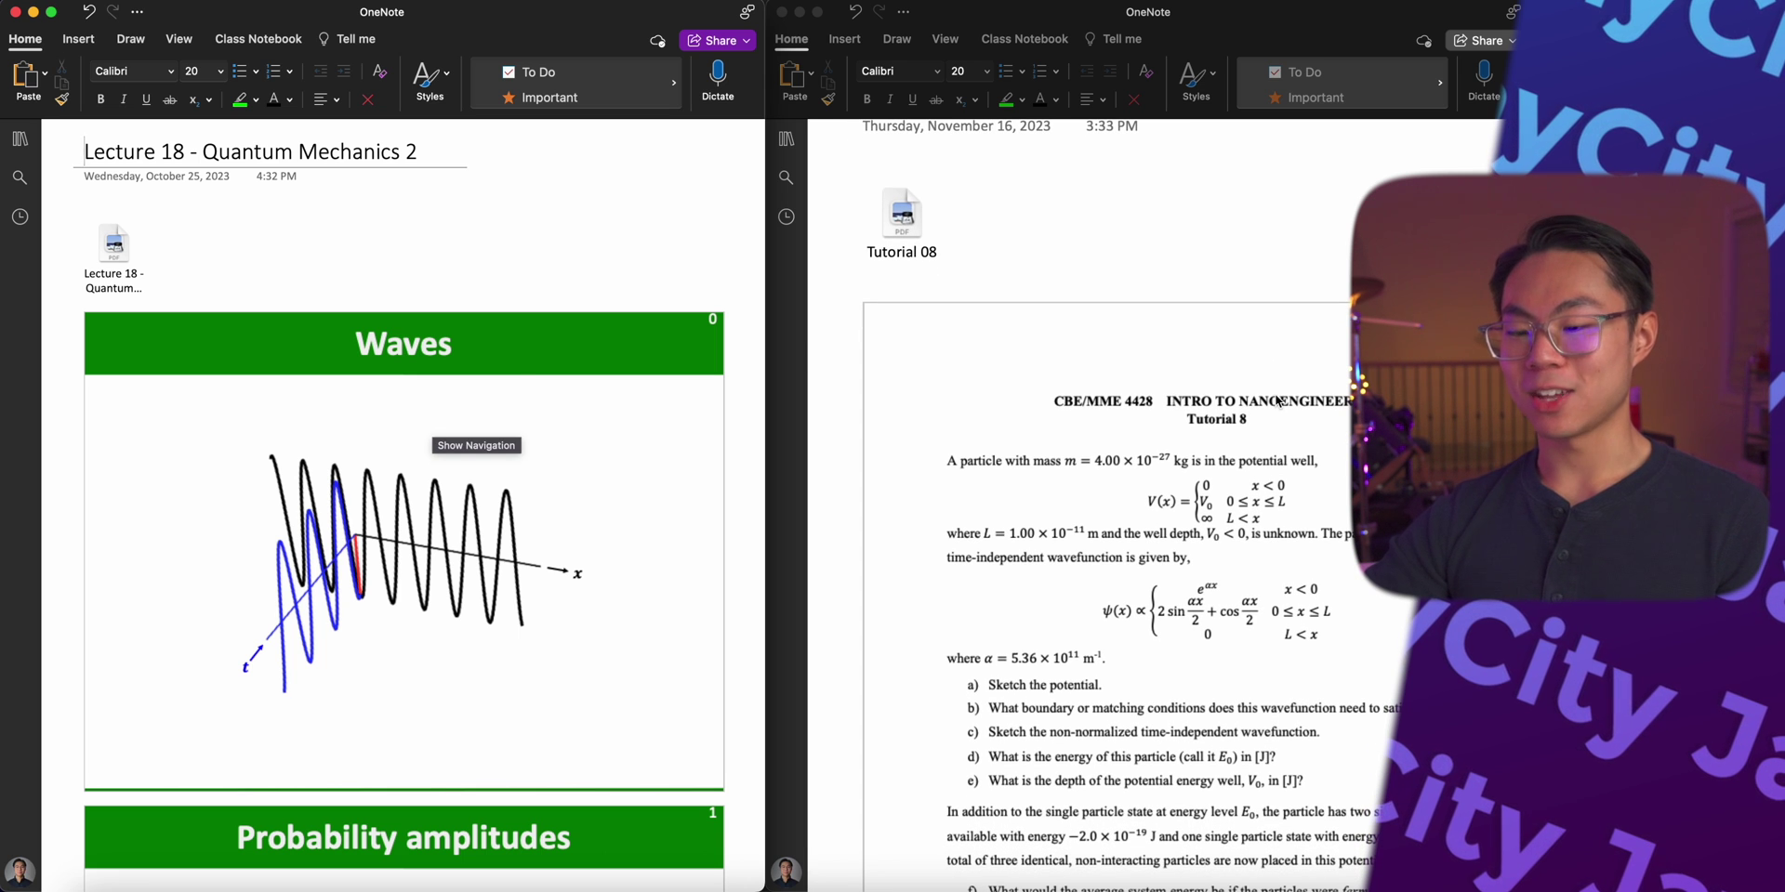
left_click(368, 494)
scroll(366, 489, "down", 3)
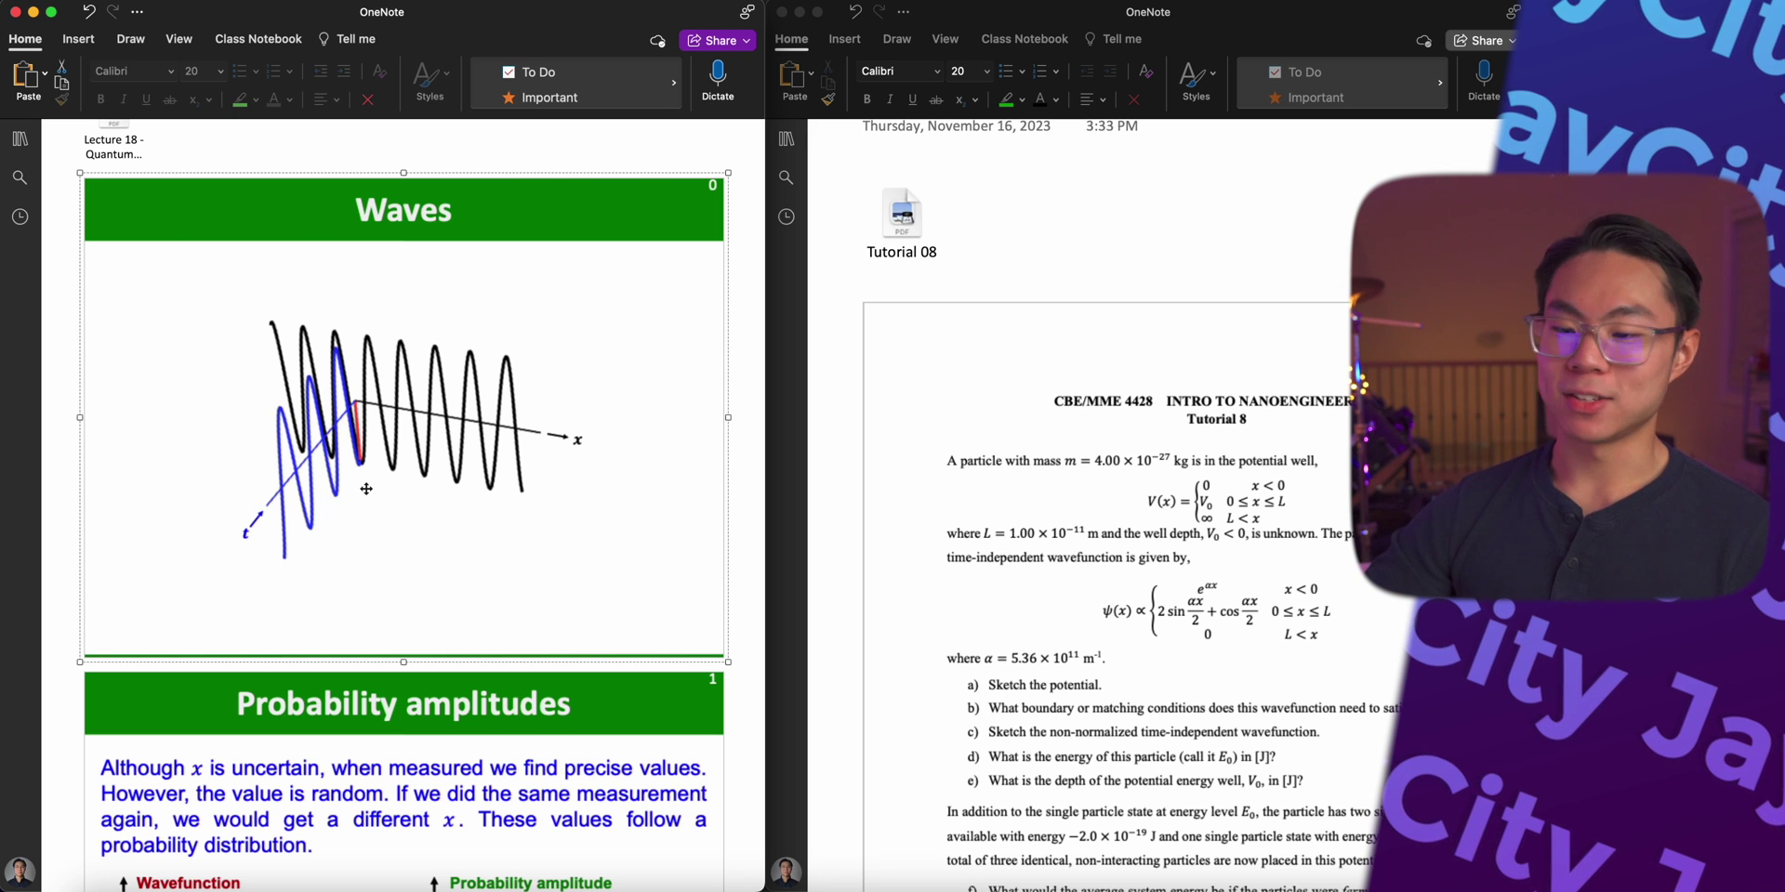
left_click(19, 139)
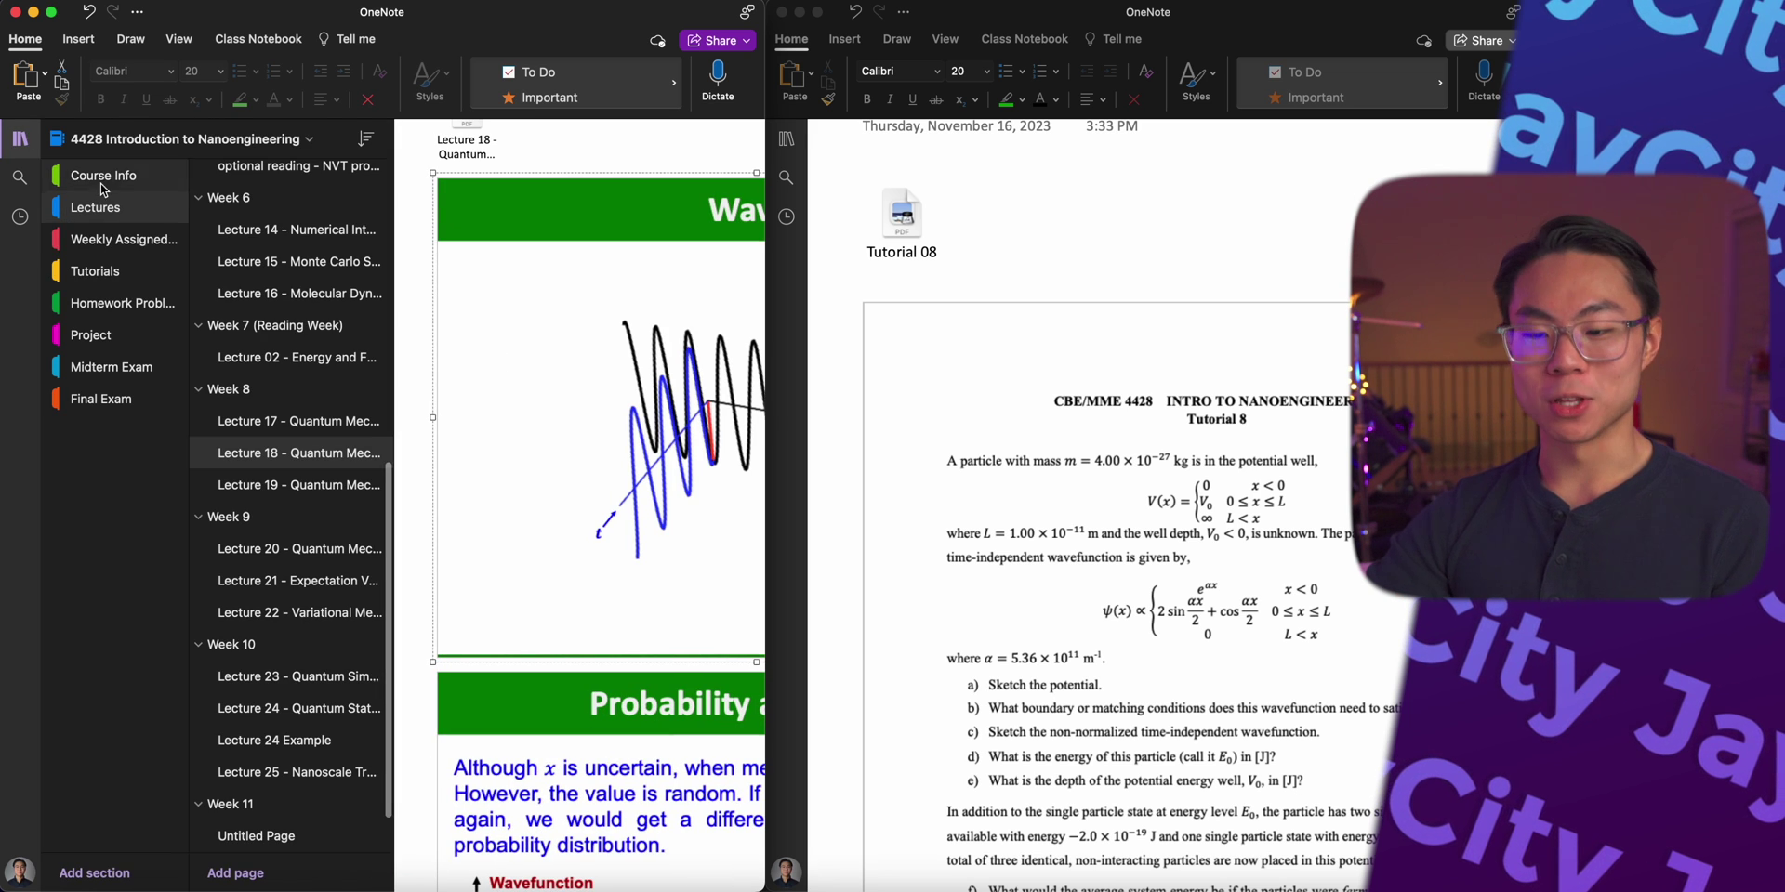
left_click(124, 240)
Step: Open the Assignment 2 page in a new window and move it to the right
left_click(267, 338)
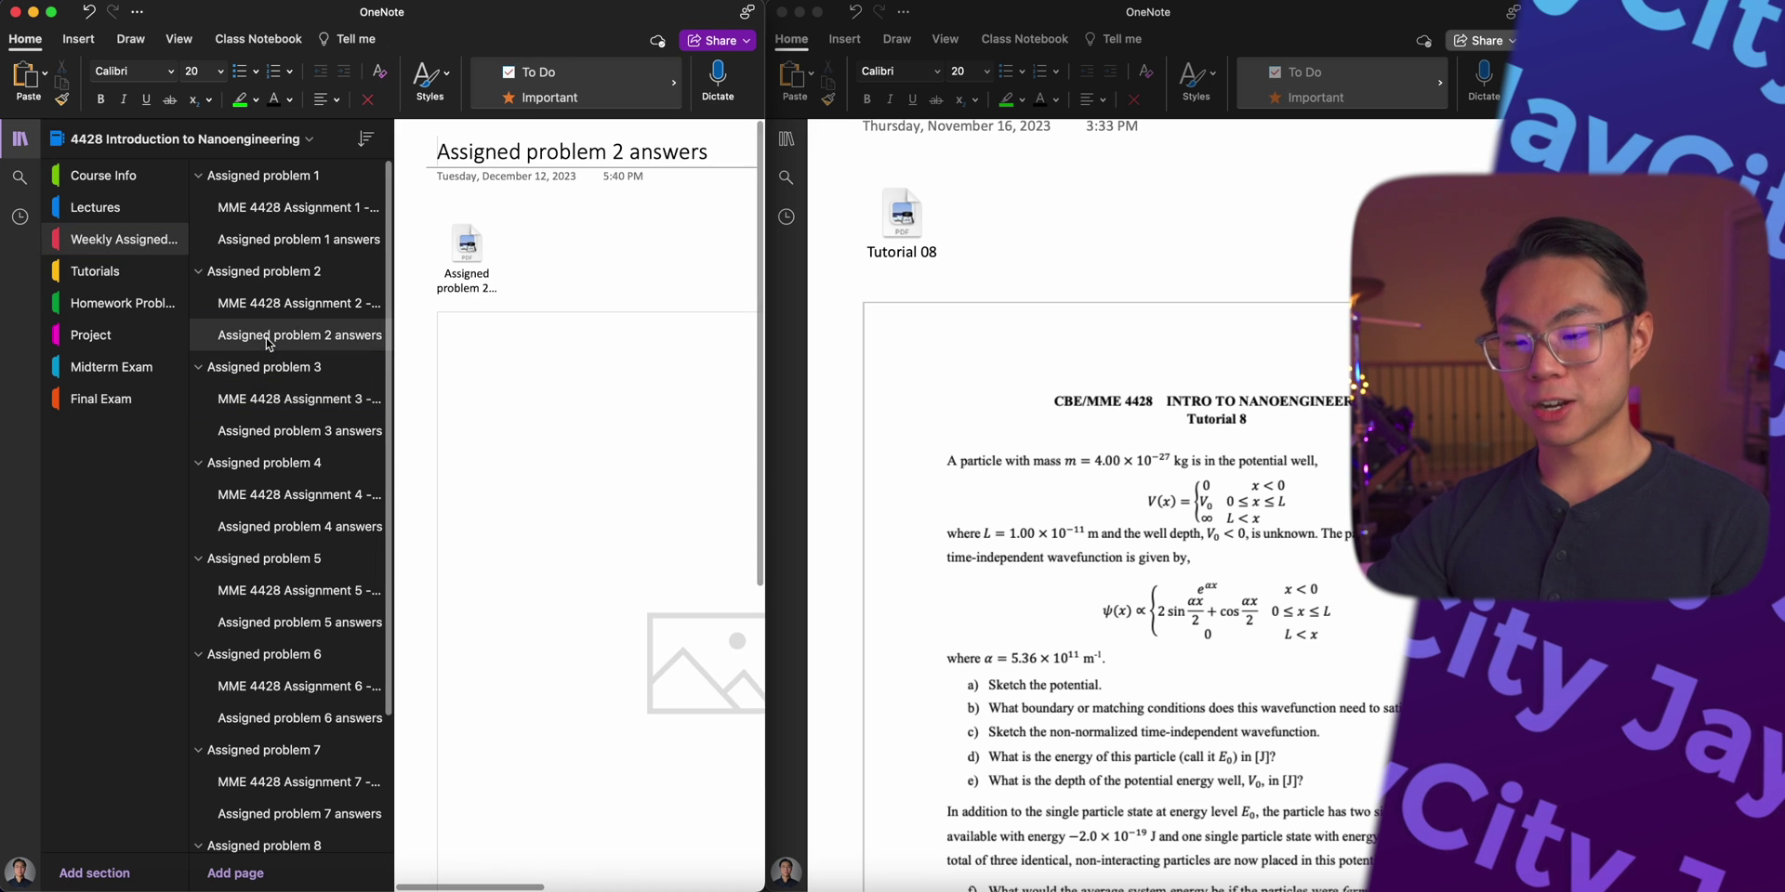
right_click(268, 342)
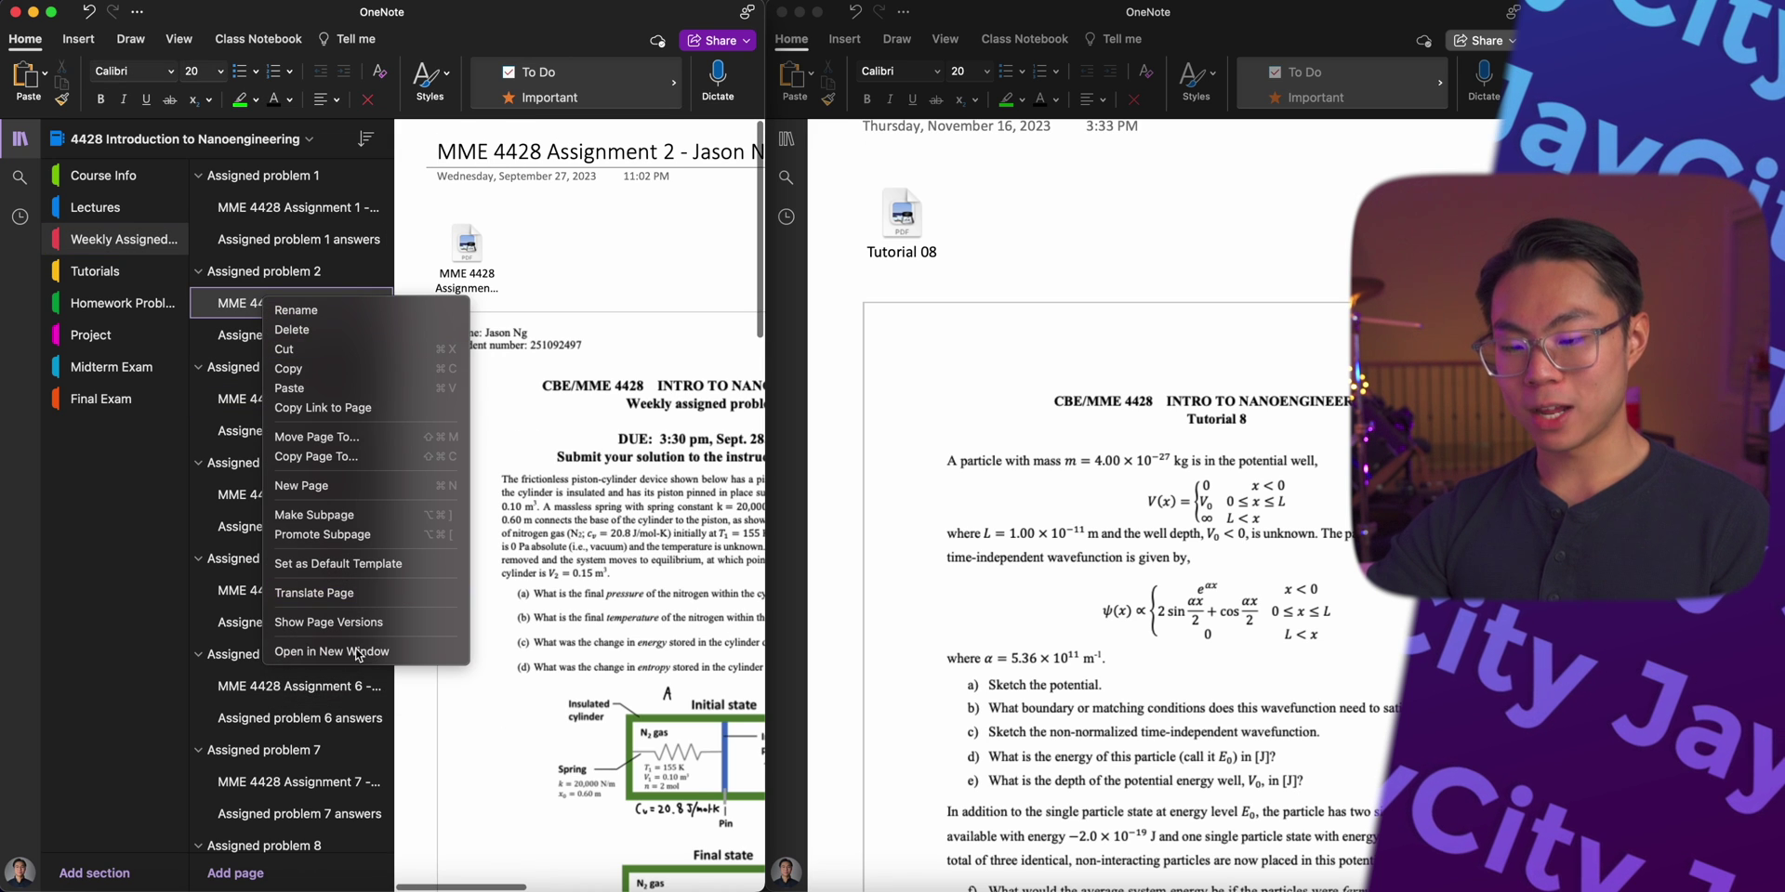
left_click(336, 649)
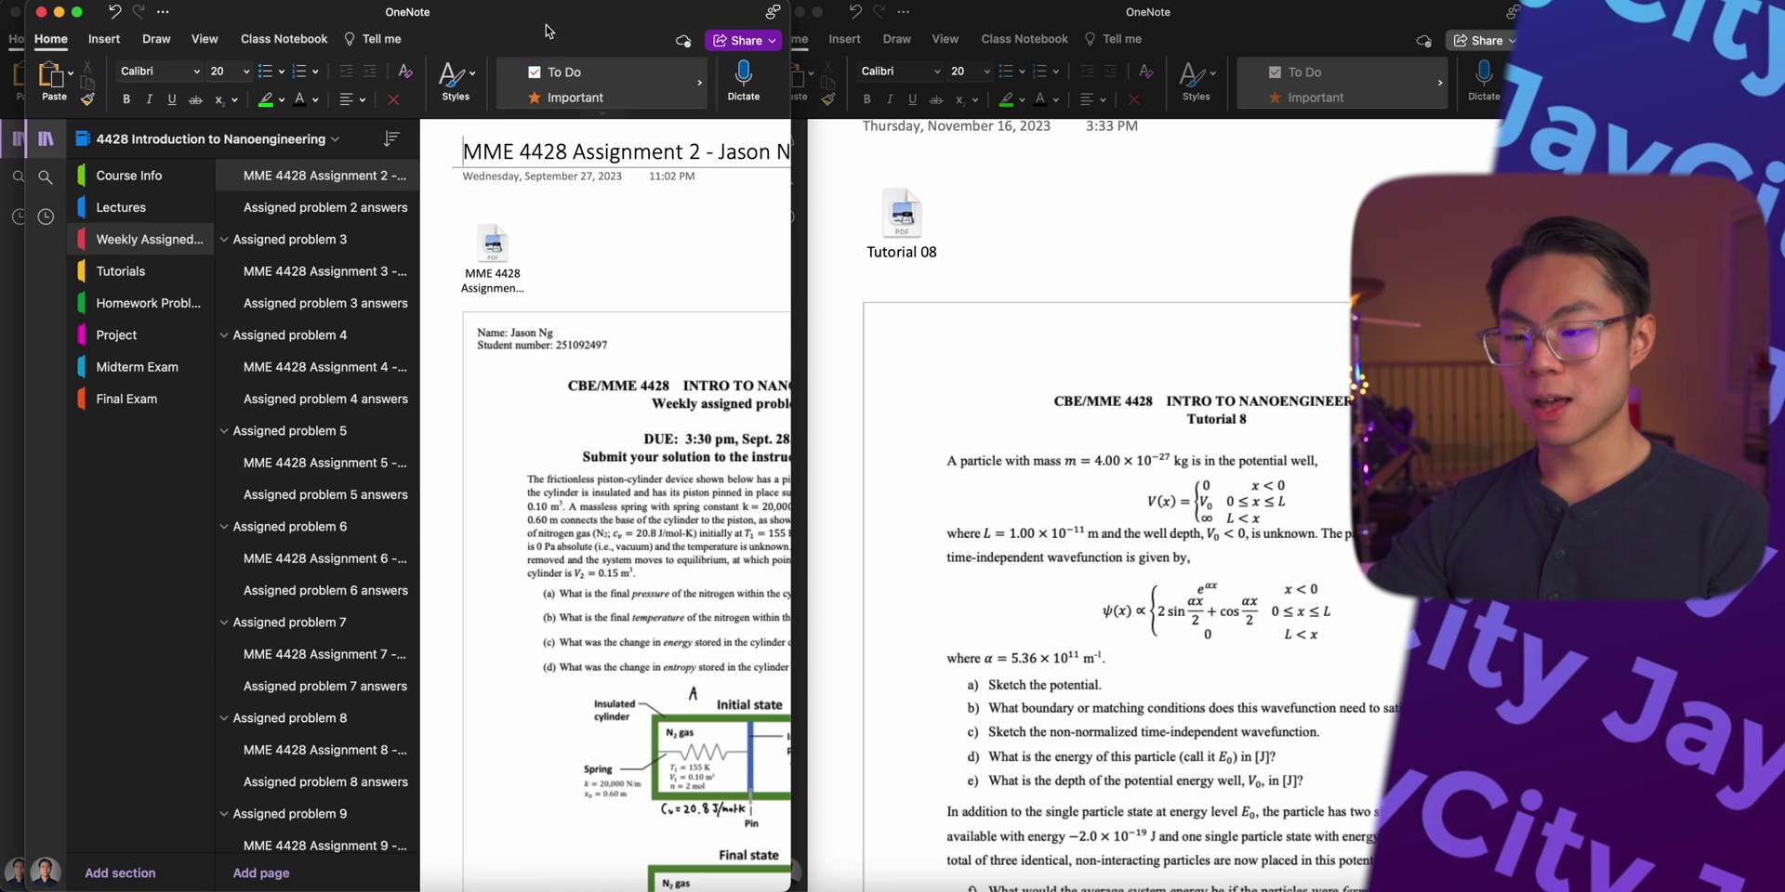
left_click_drag(546, 31, 753, 4)
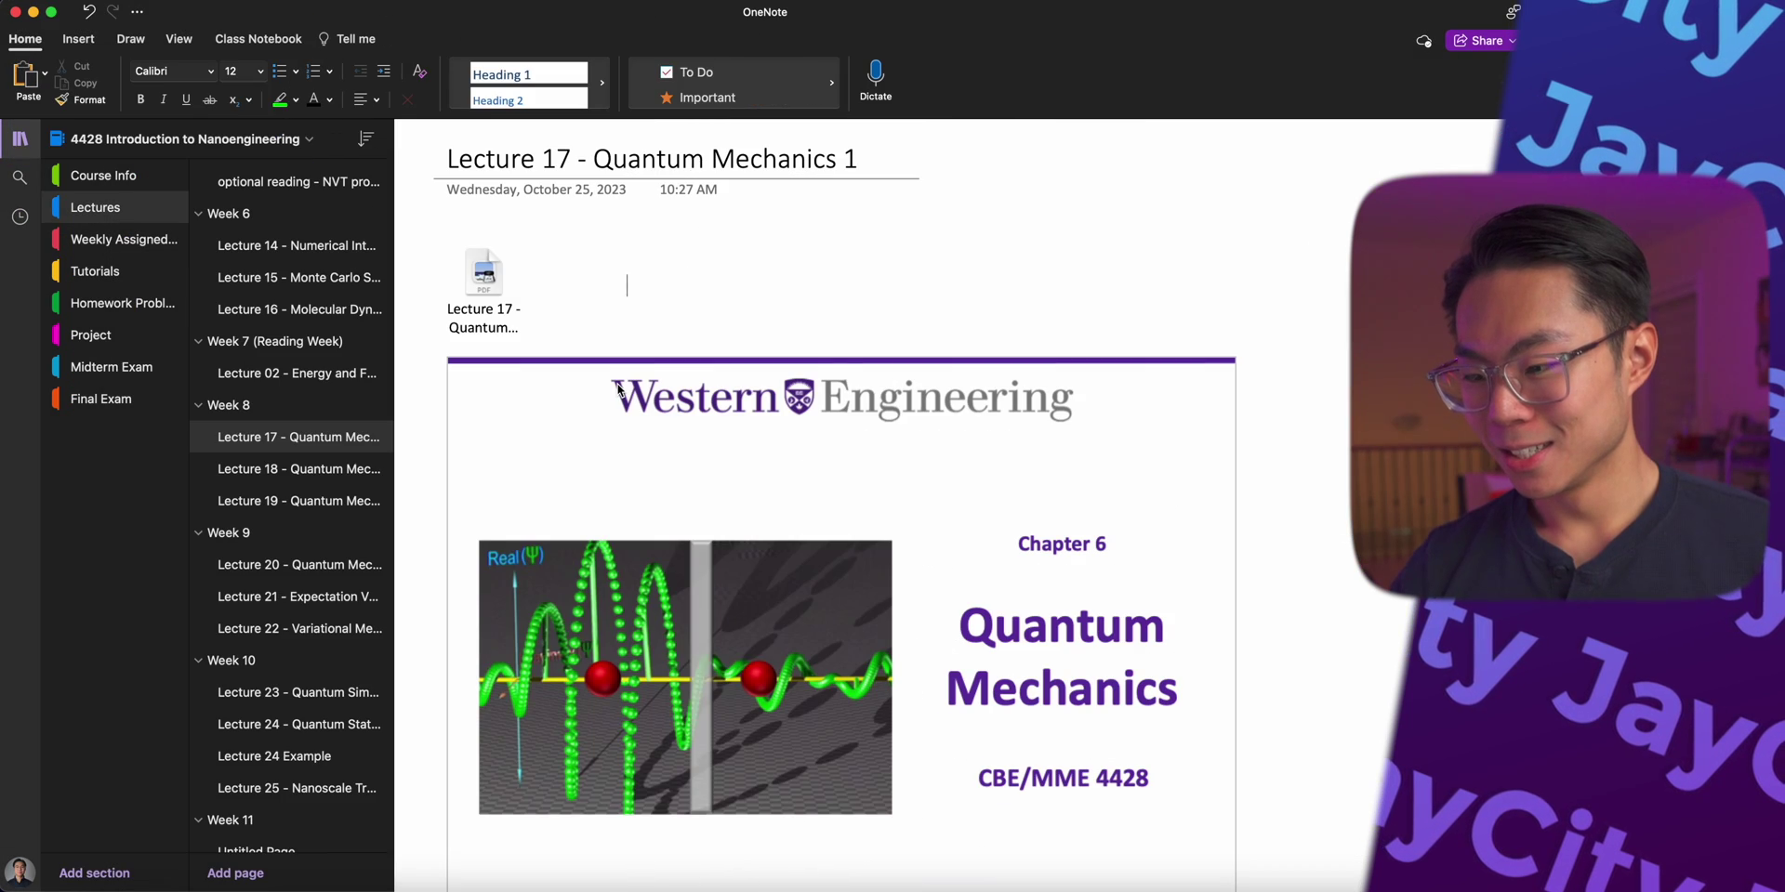
Step: Go from the Lecture 17 page to Lecture 19's Boundary Condition notes
scroll(619, 388, "down", 1)
scroll(619, 389, "down", 5)
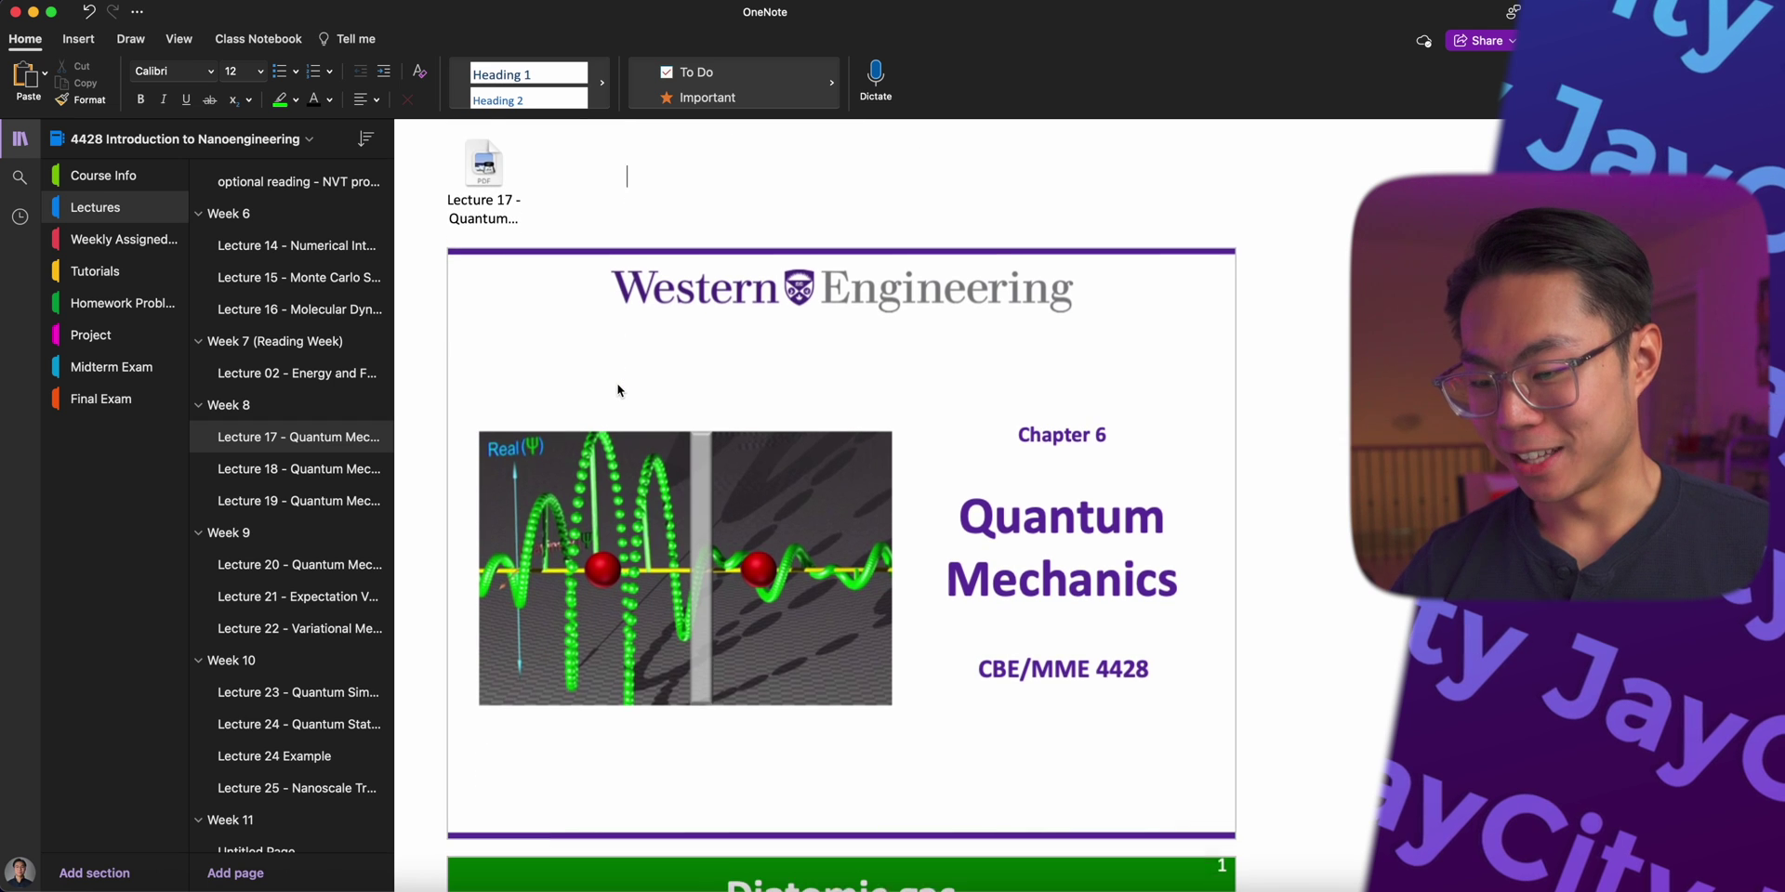
left_click(316, 499)
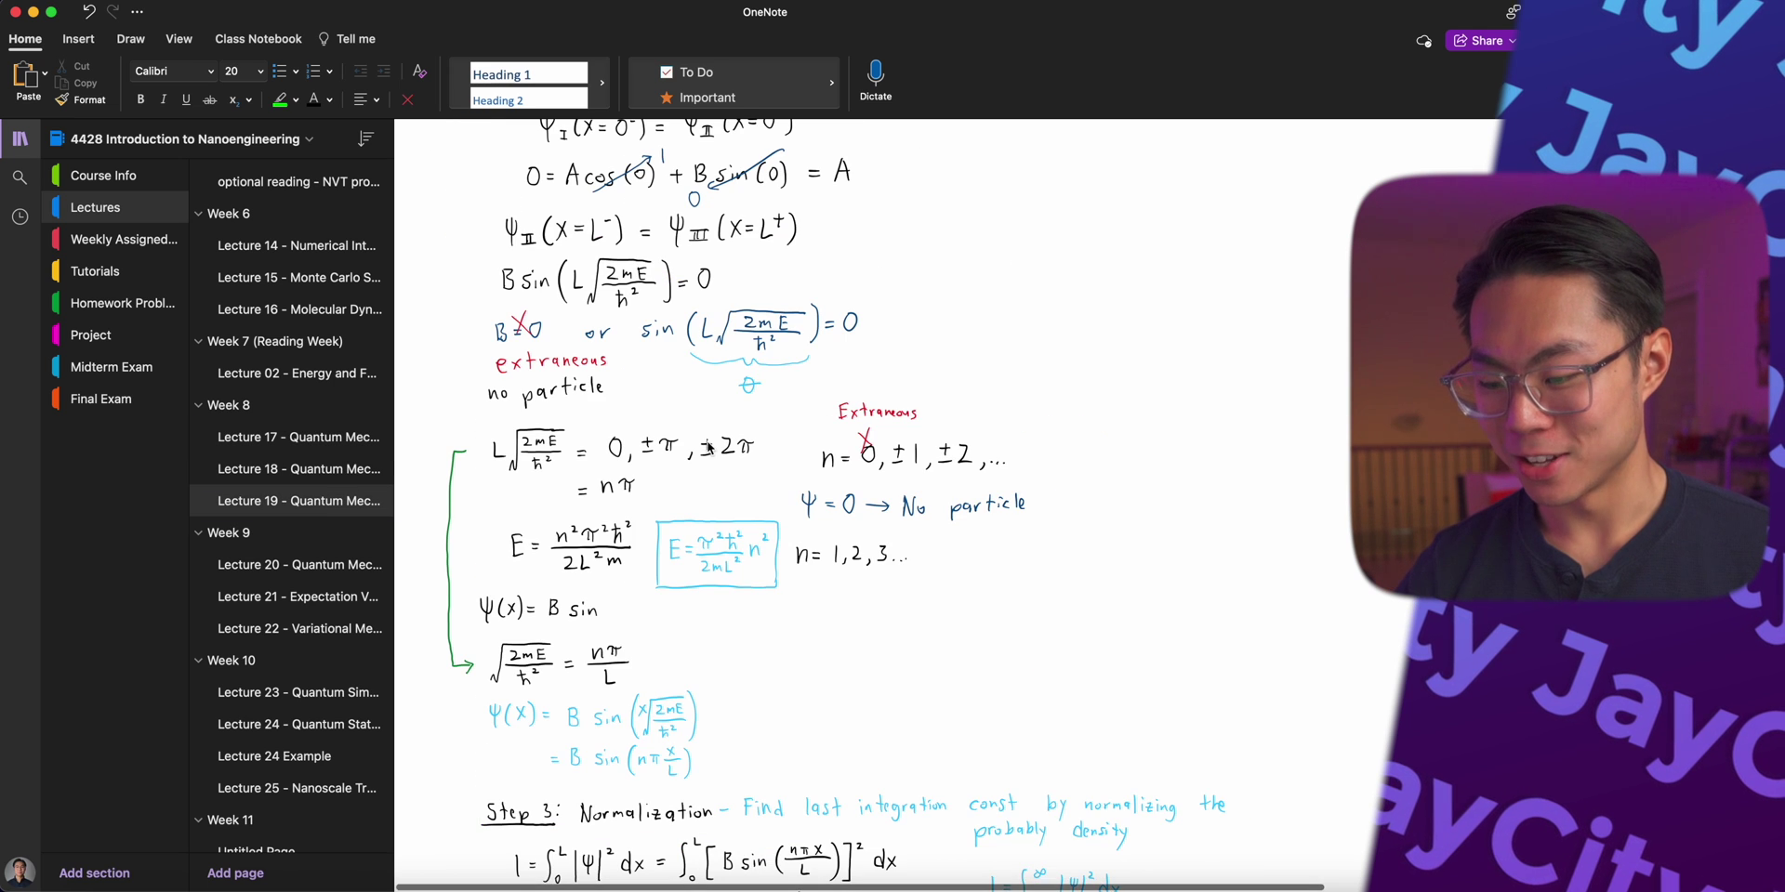
scroll(708, 449, "up", 15)
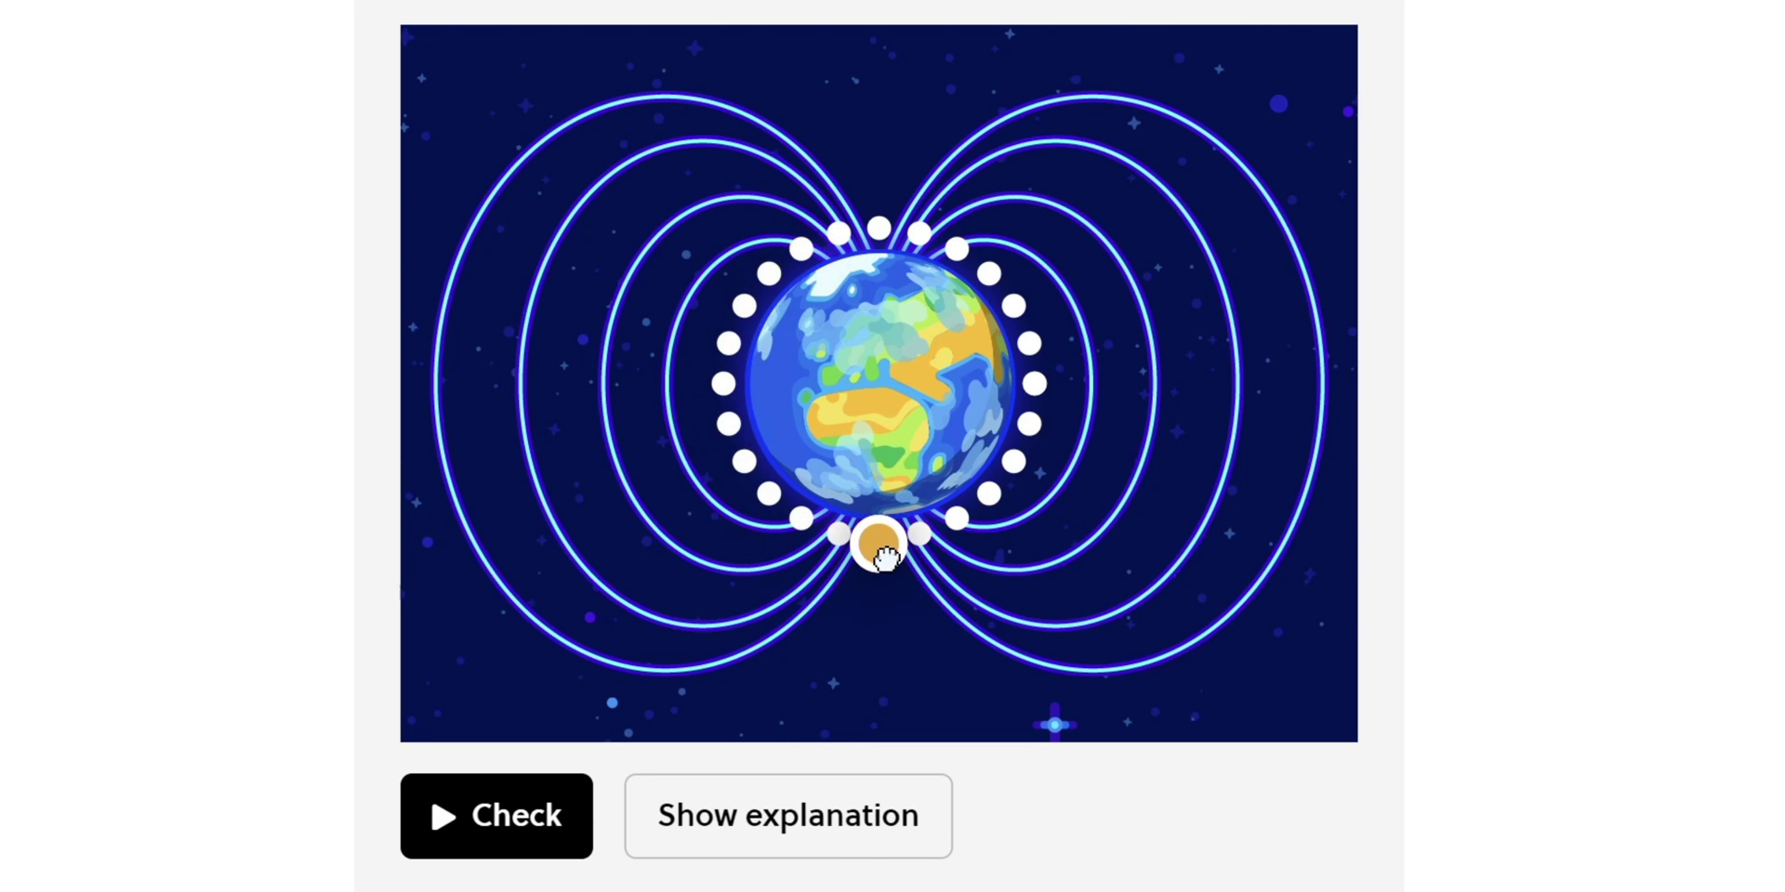
Step: Submit the Earth magnetic field answer and the Rae, Mig, Loy, Lex robot arrangement
left_click(582, 841)
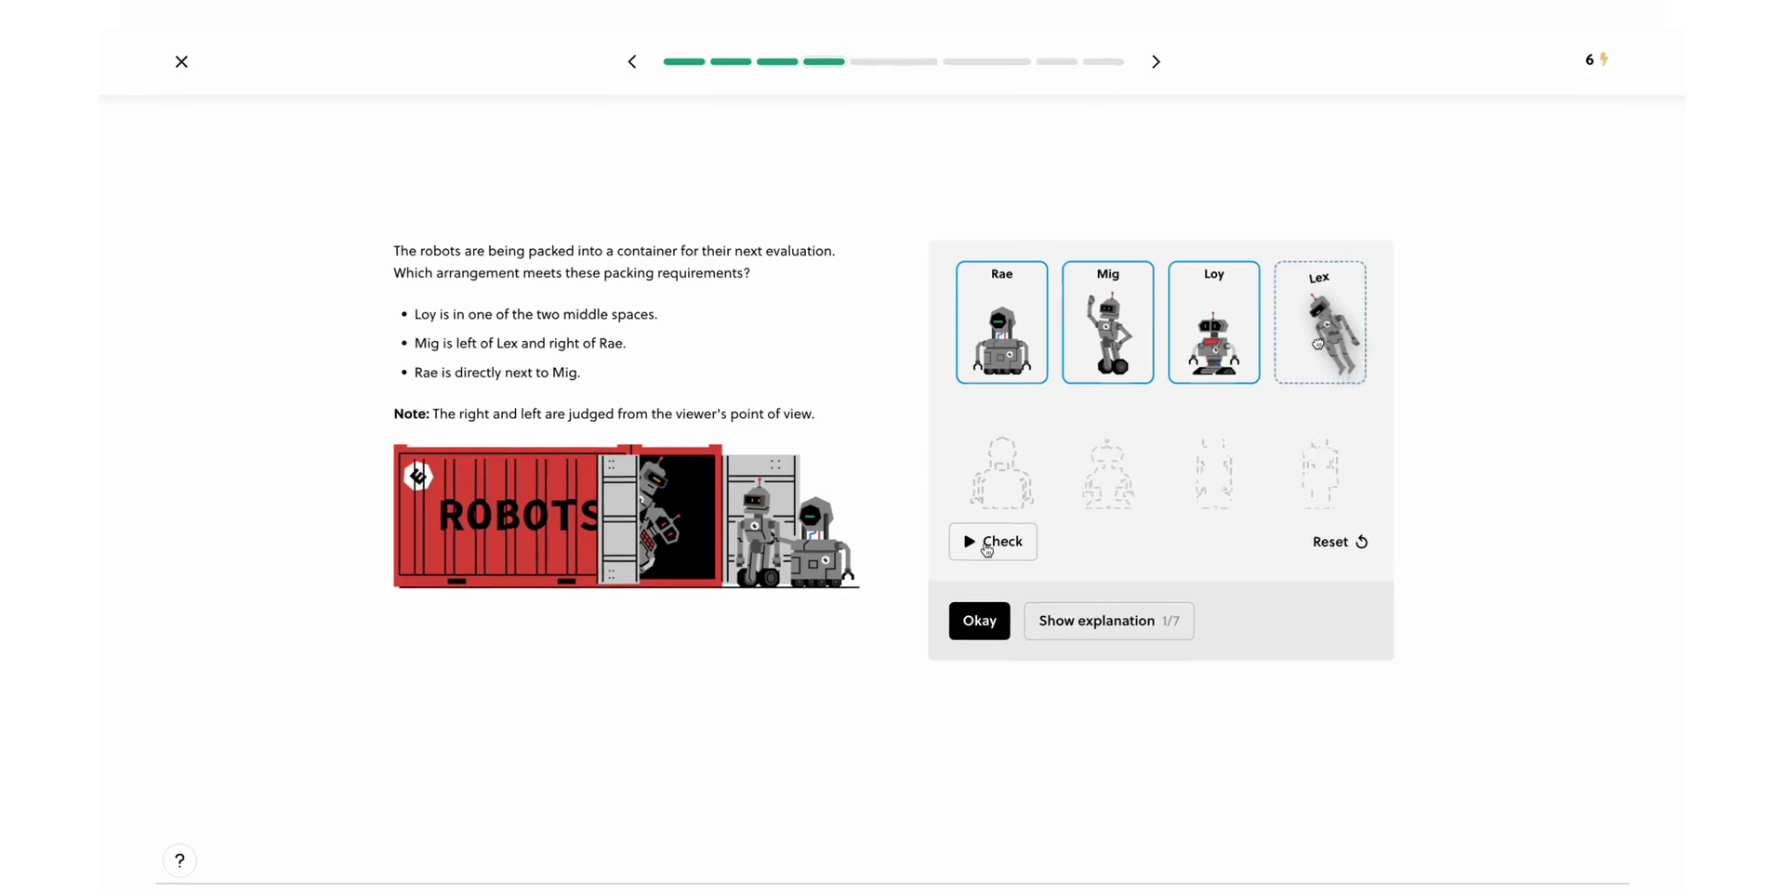
left_click(562, 598)
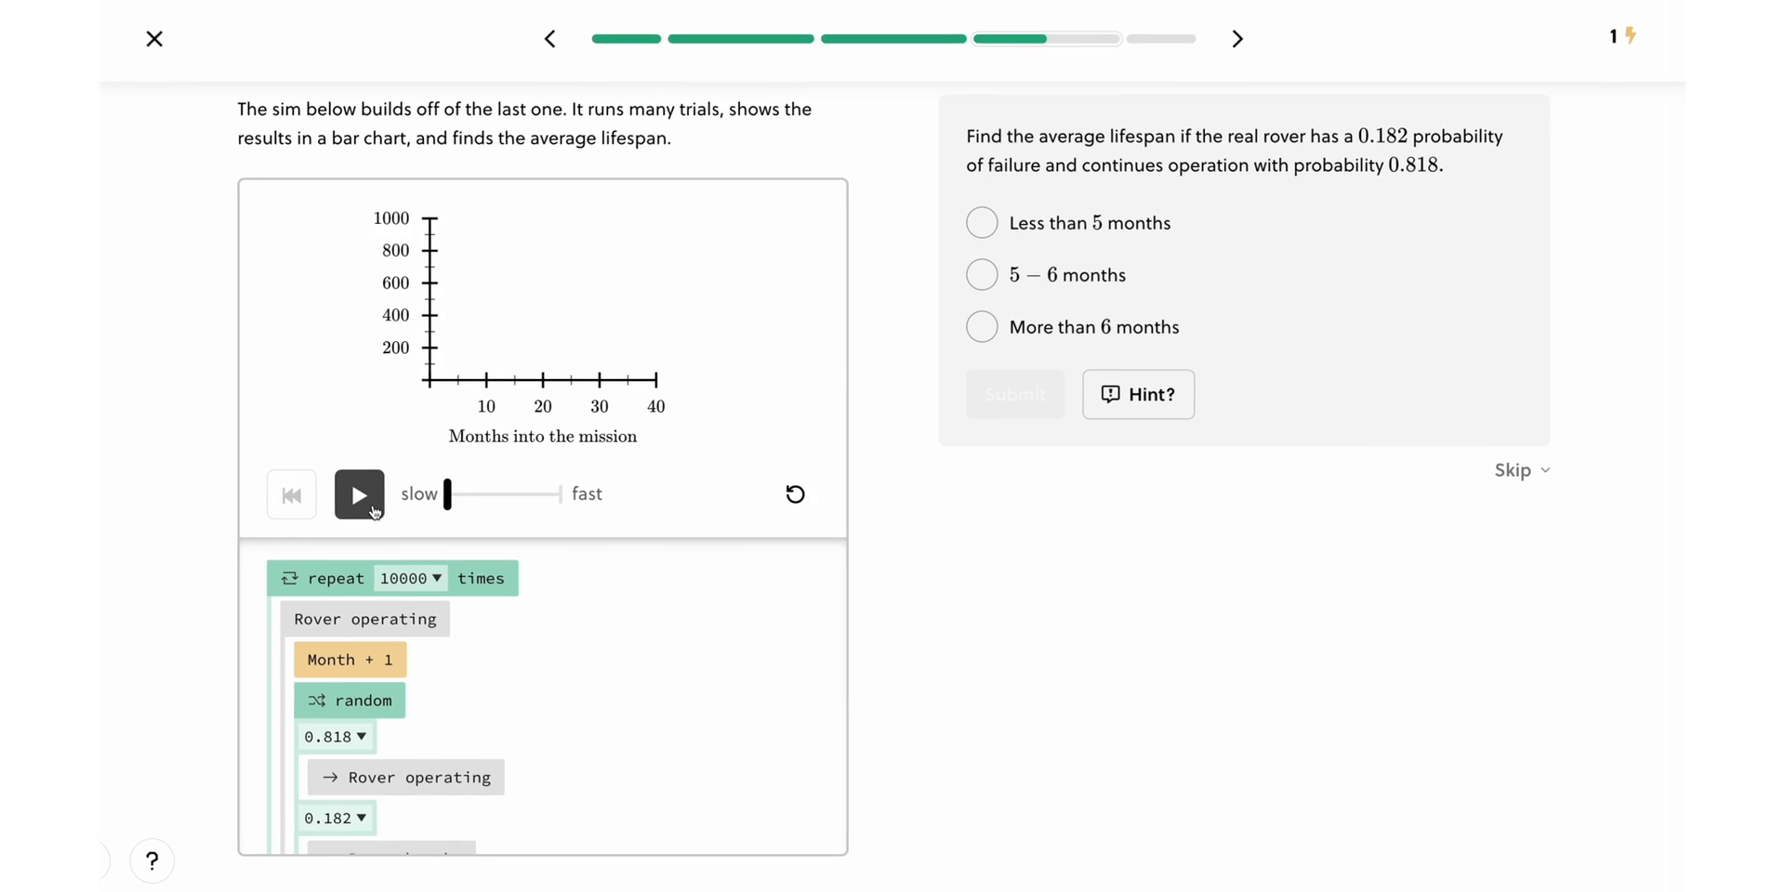
left_click(359, 493)
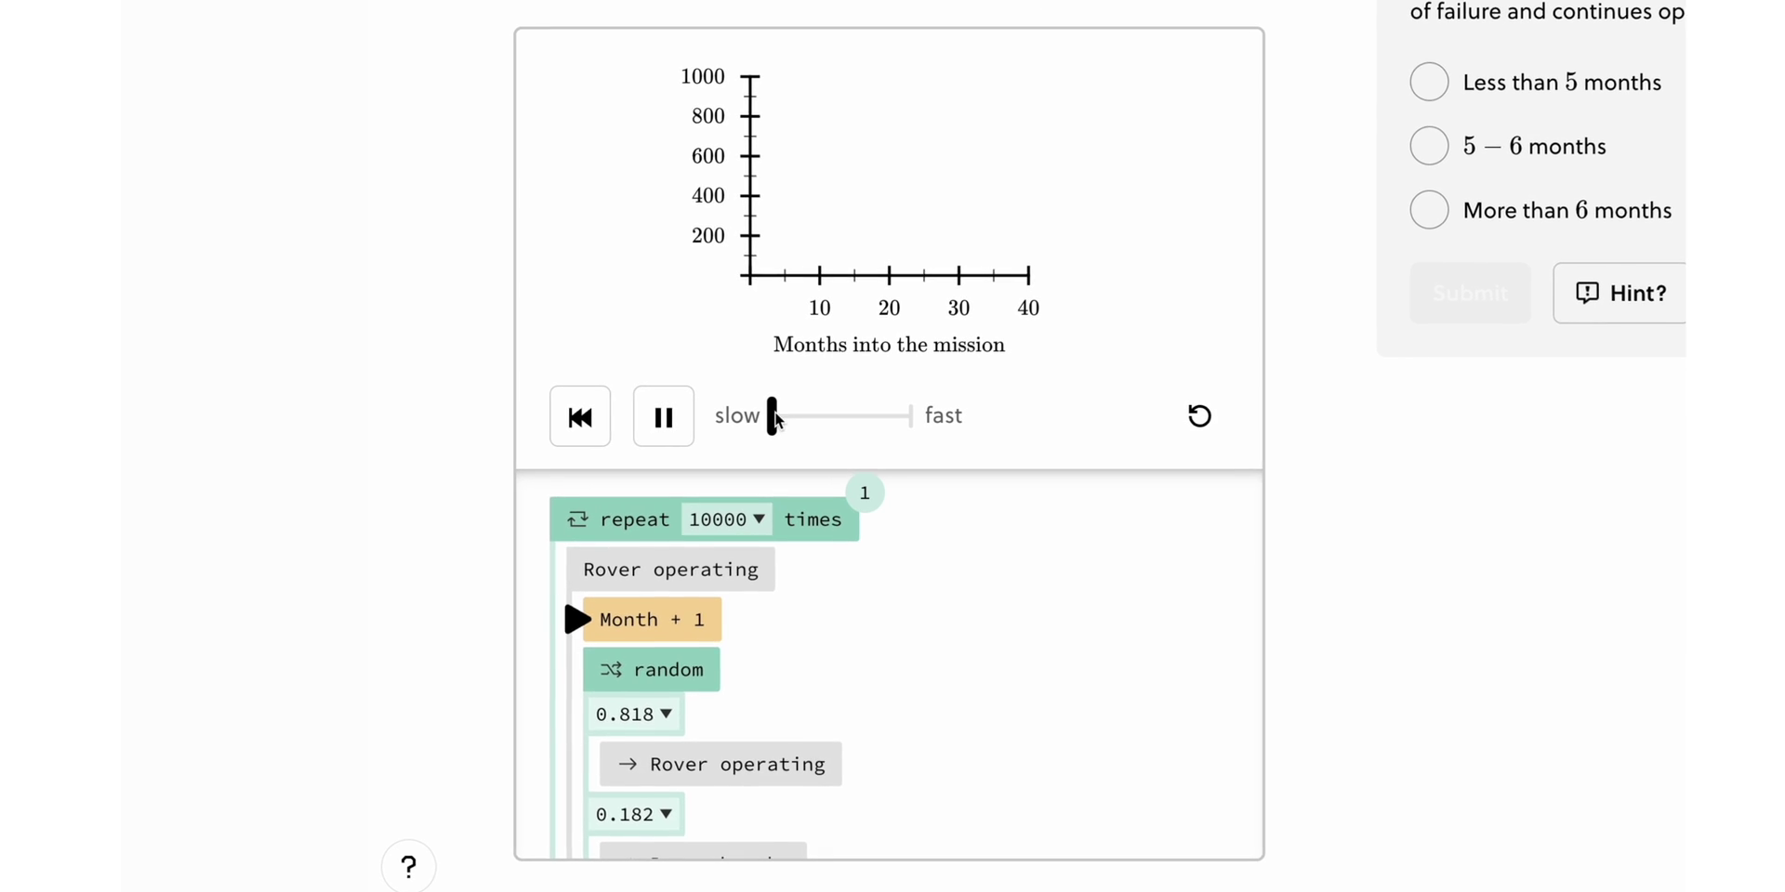
Step: Run the rover simulation at fastest speed and submit 5 – 6 months as the lifespan
left_click_drag(803, 420, 906, 420)
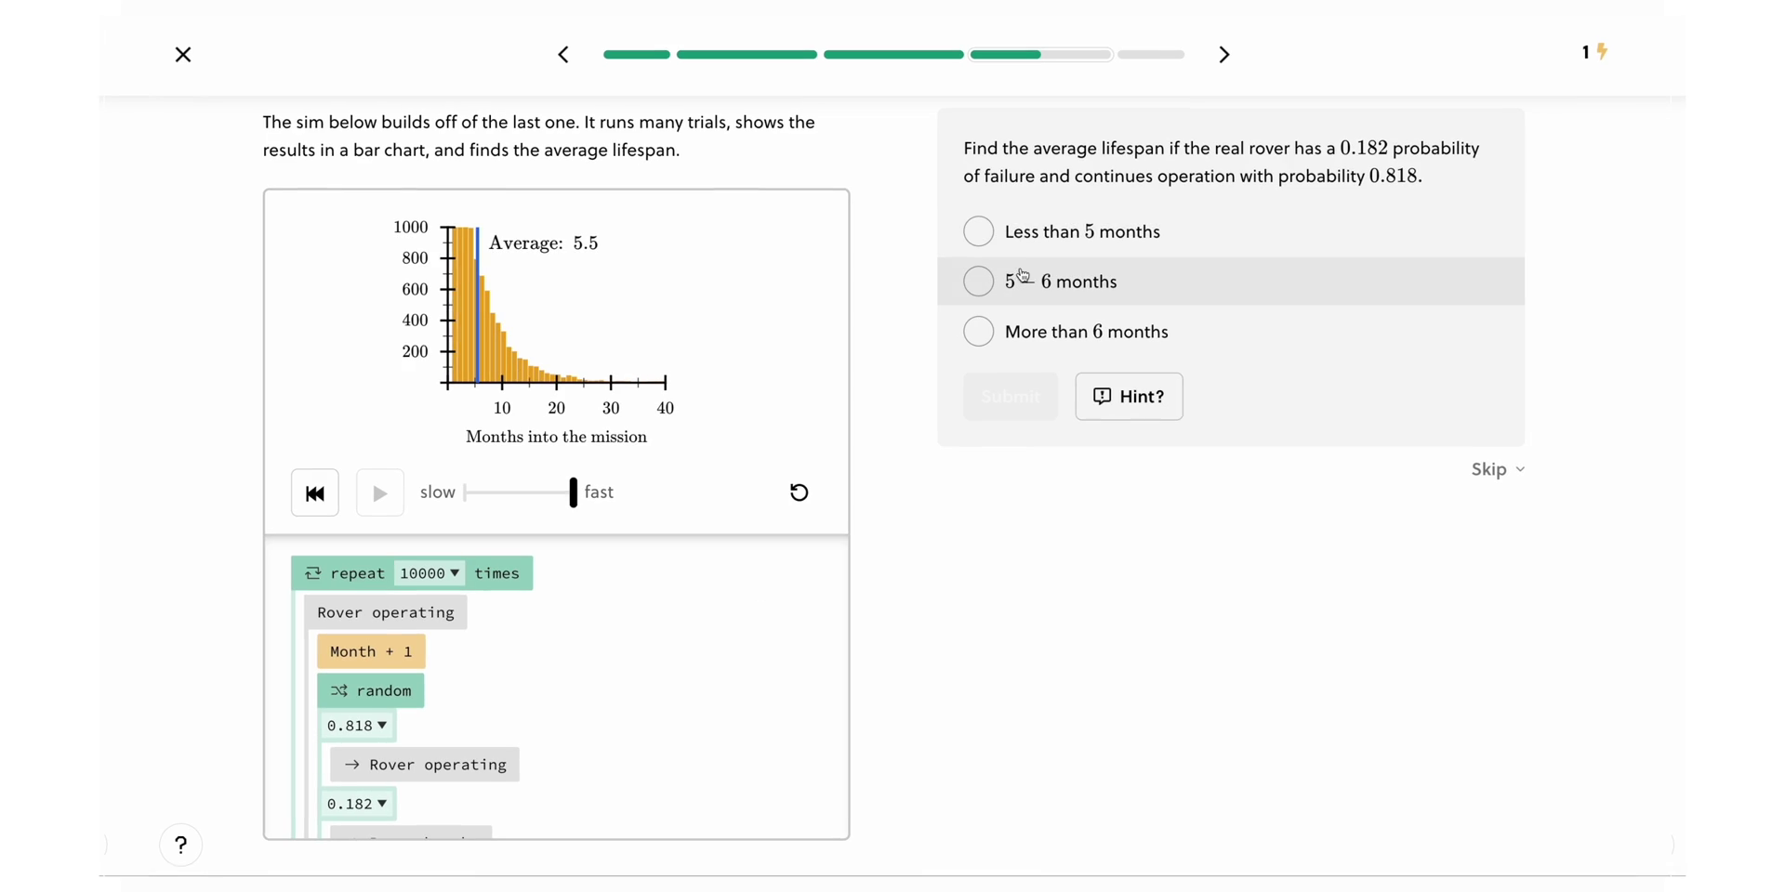
left_click(980, 275)
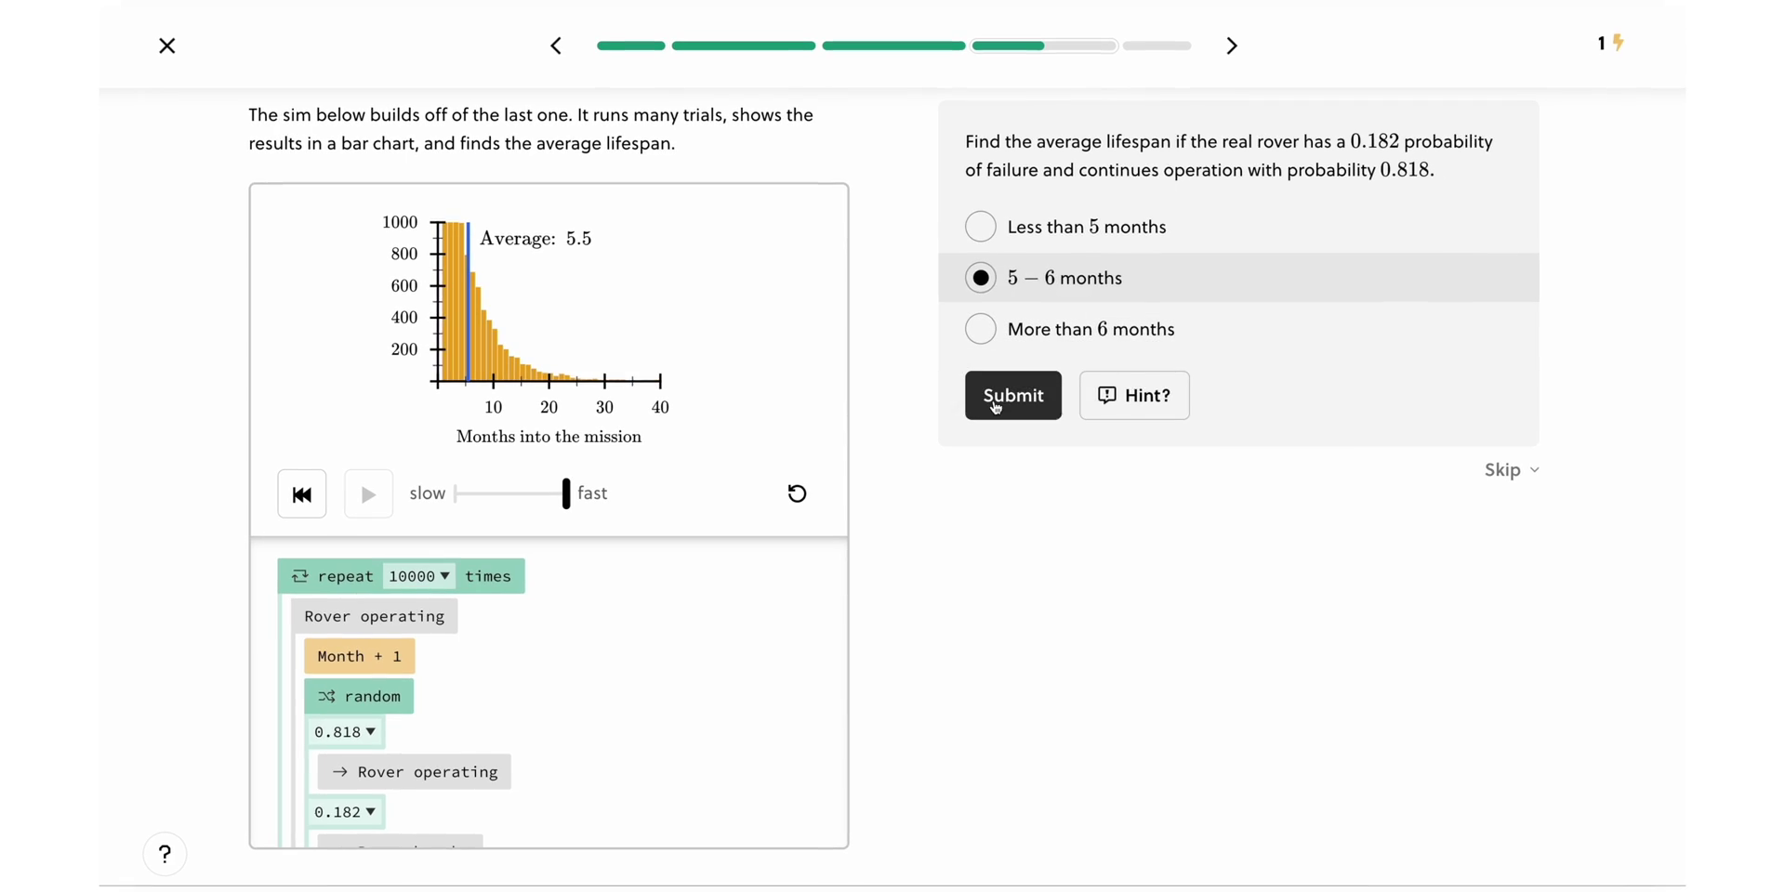
left_click(993, 398)
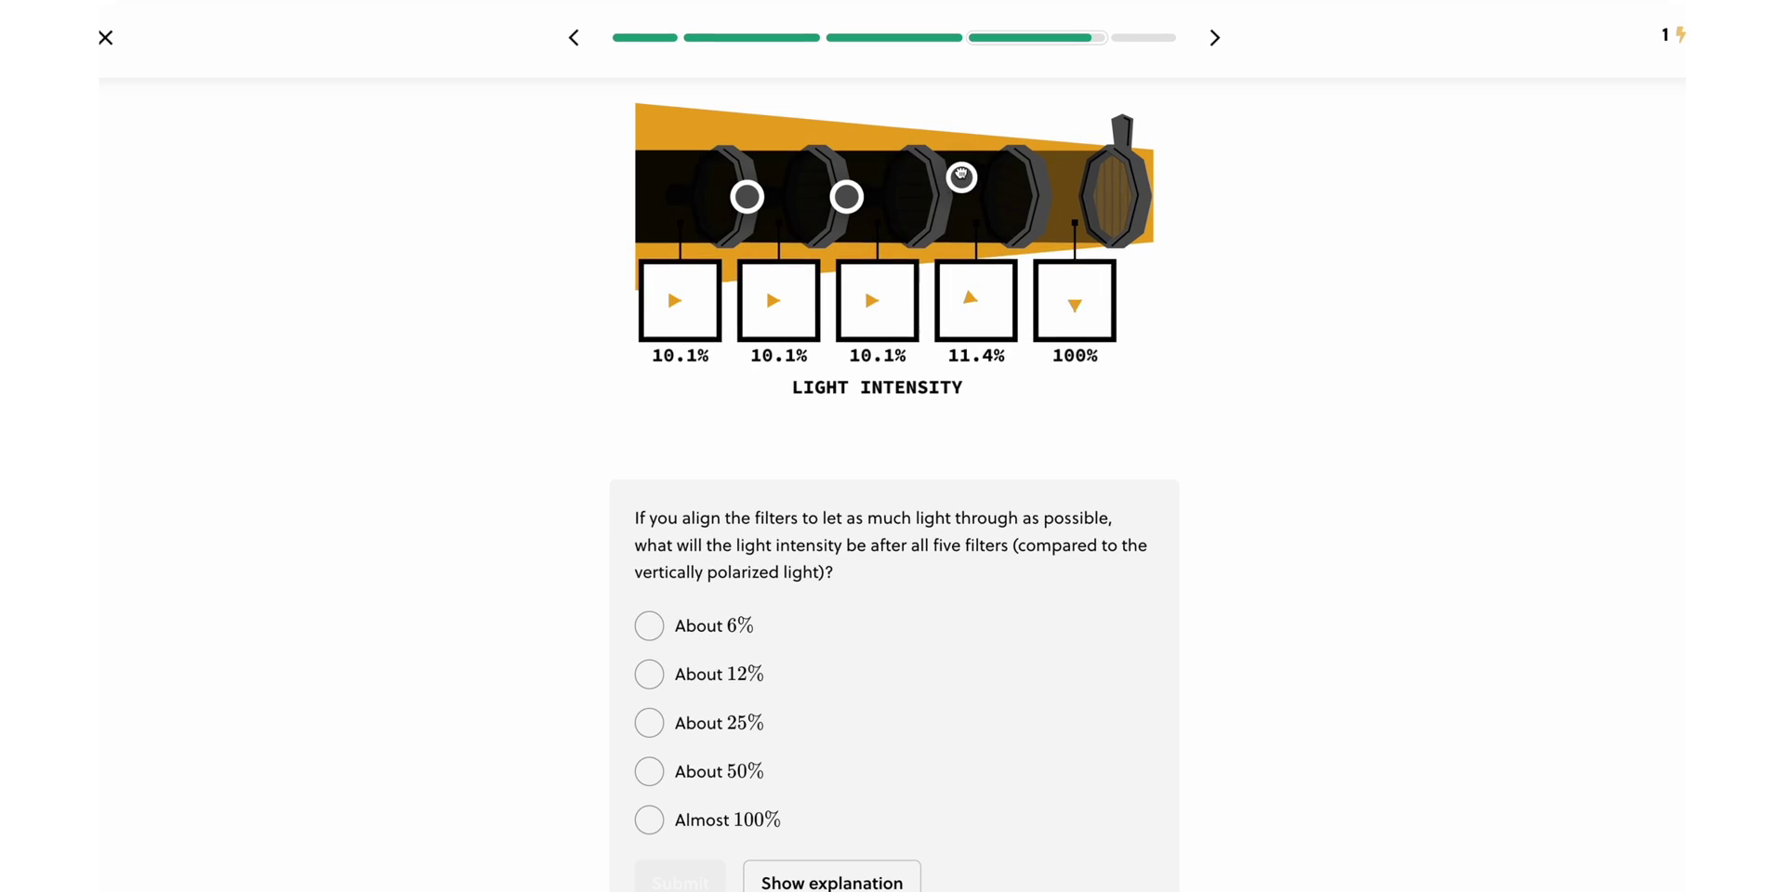